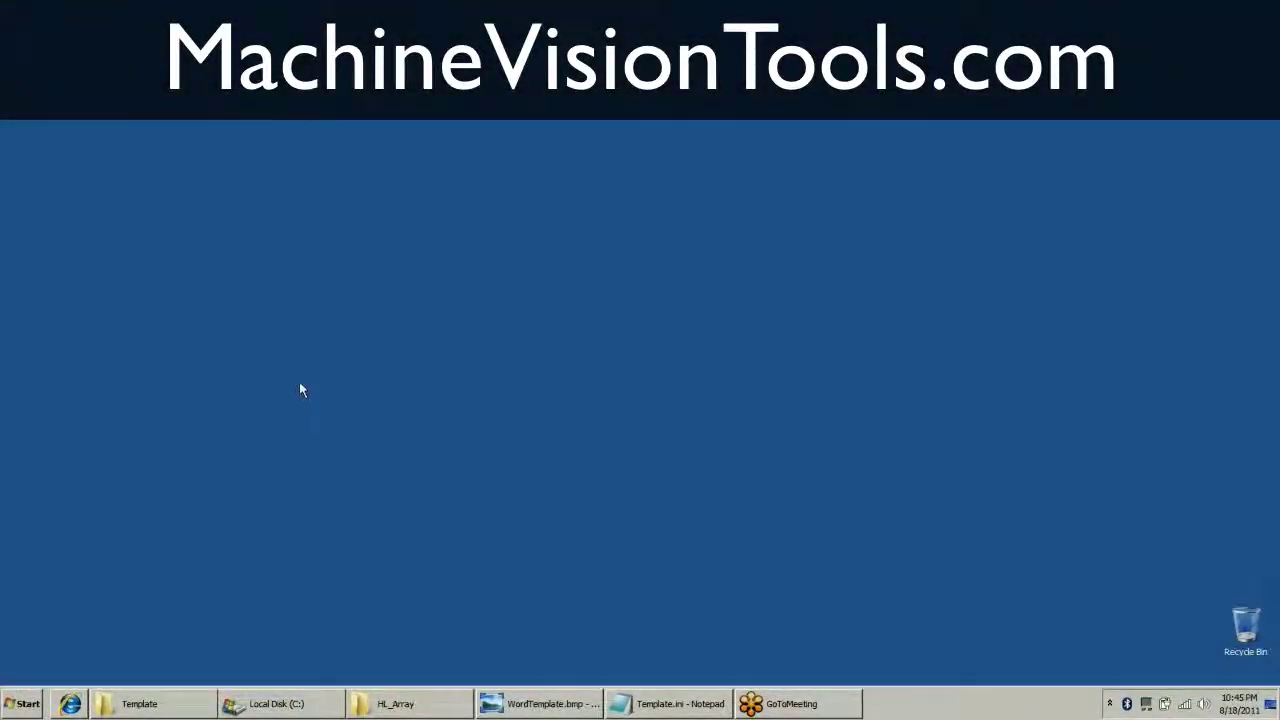
Start HLImage++ and open the JPEG image MB1.jpg from the CustomerProjects > MayoClinic > Images folder
click(24, 702)
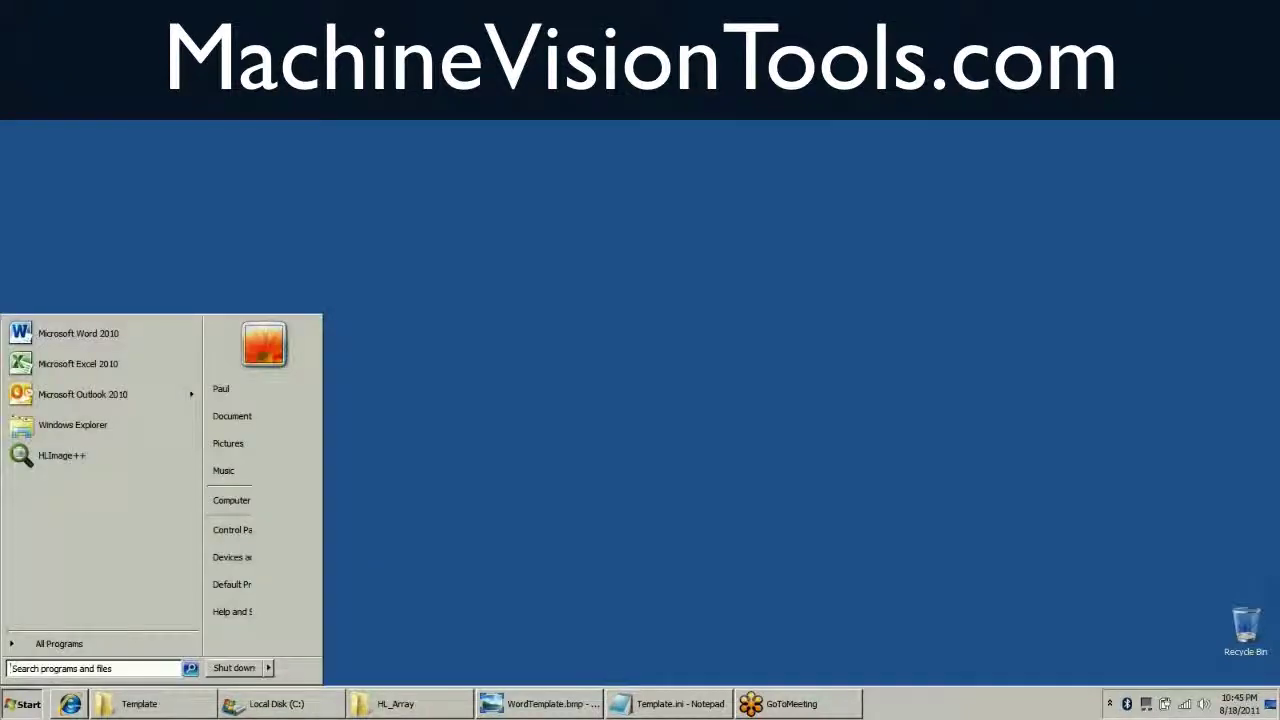
click(70, 458)
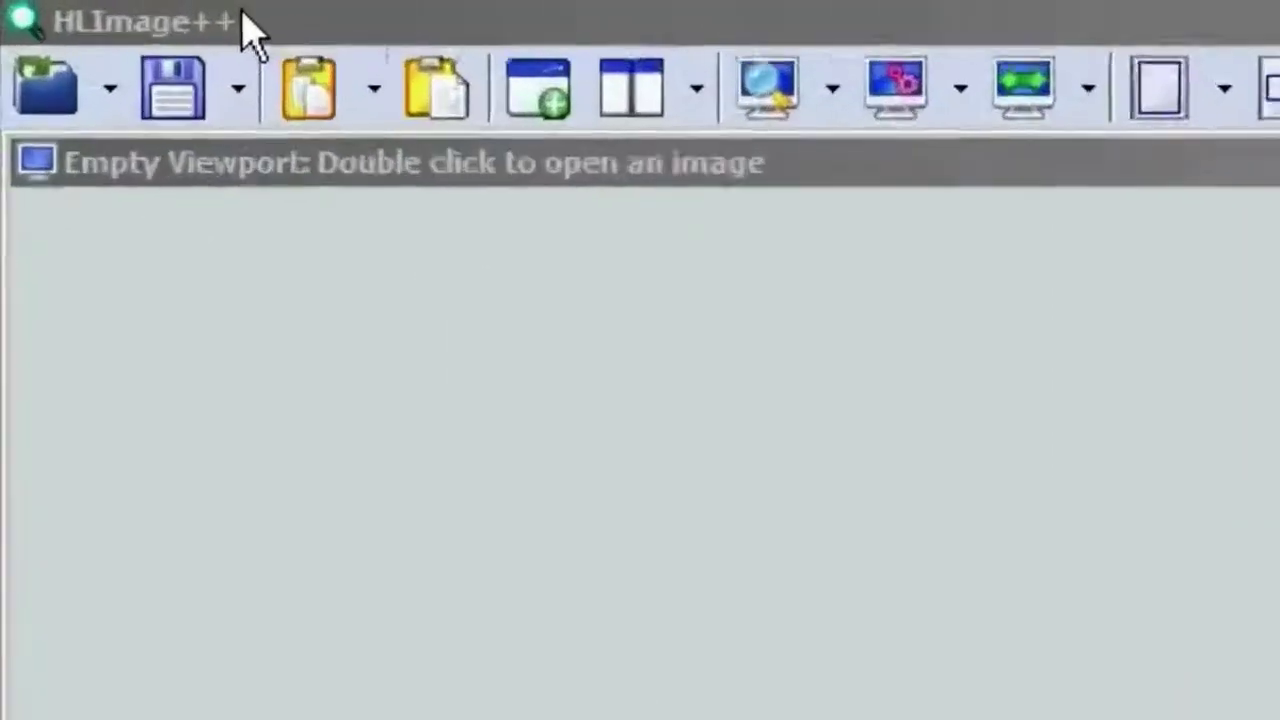
click(112, 100)
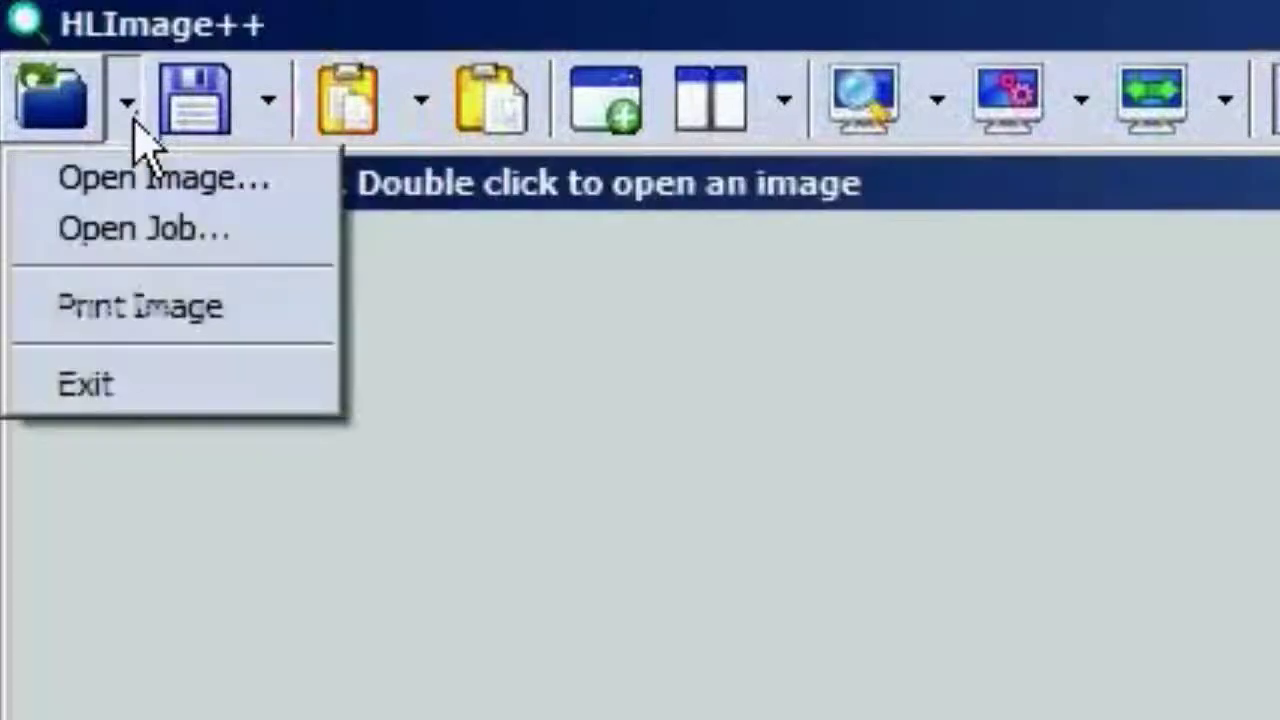
click(150, 190)
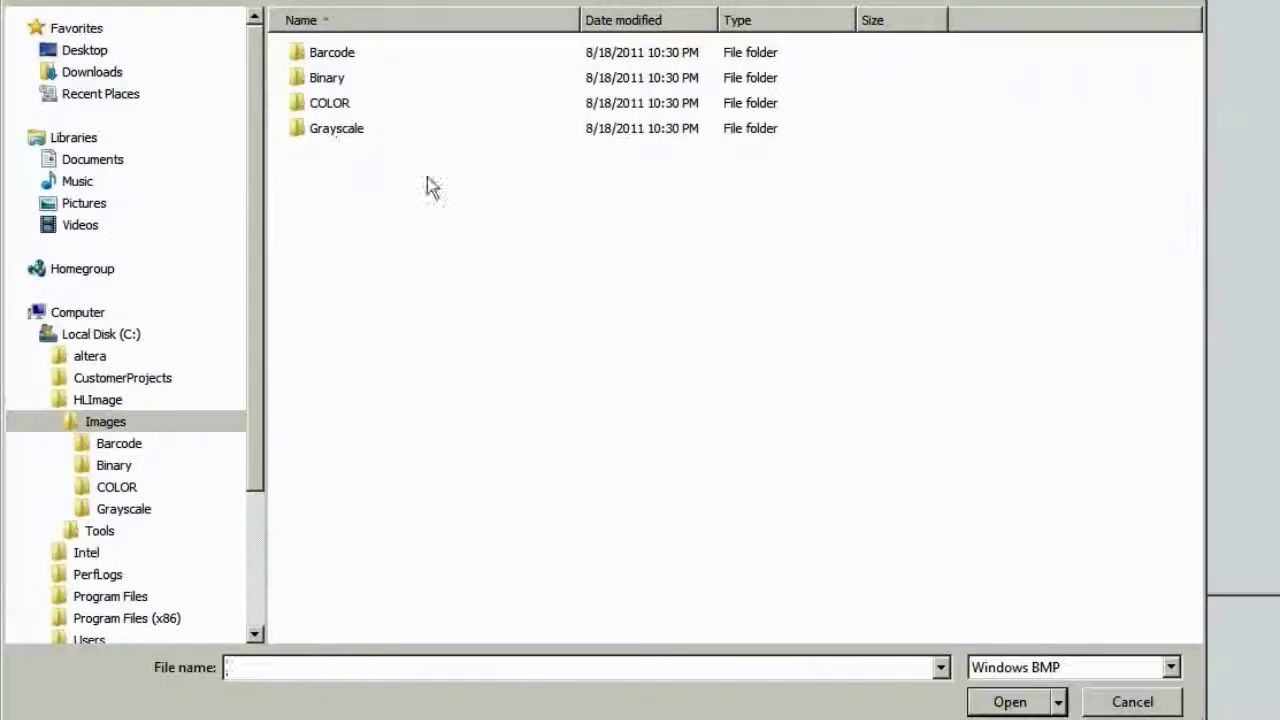
click(108, 387)
double_click(323, 80)
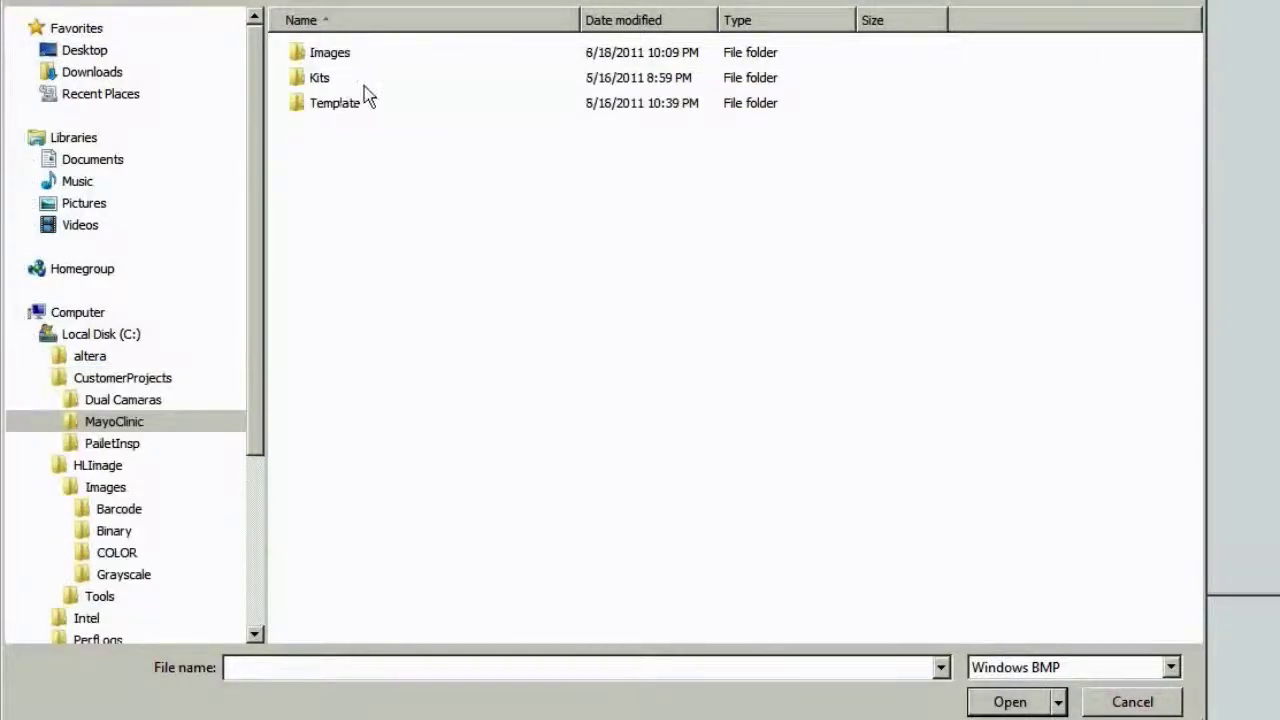
double_click(340, 60)
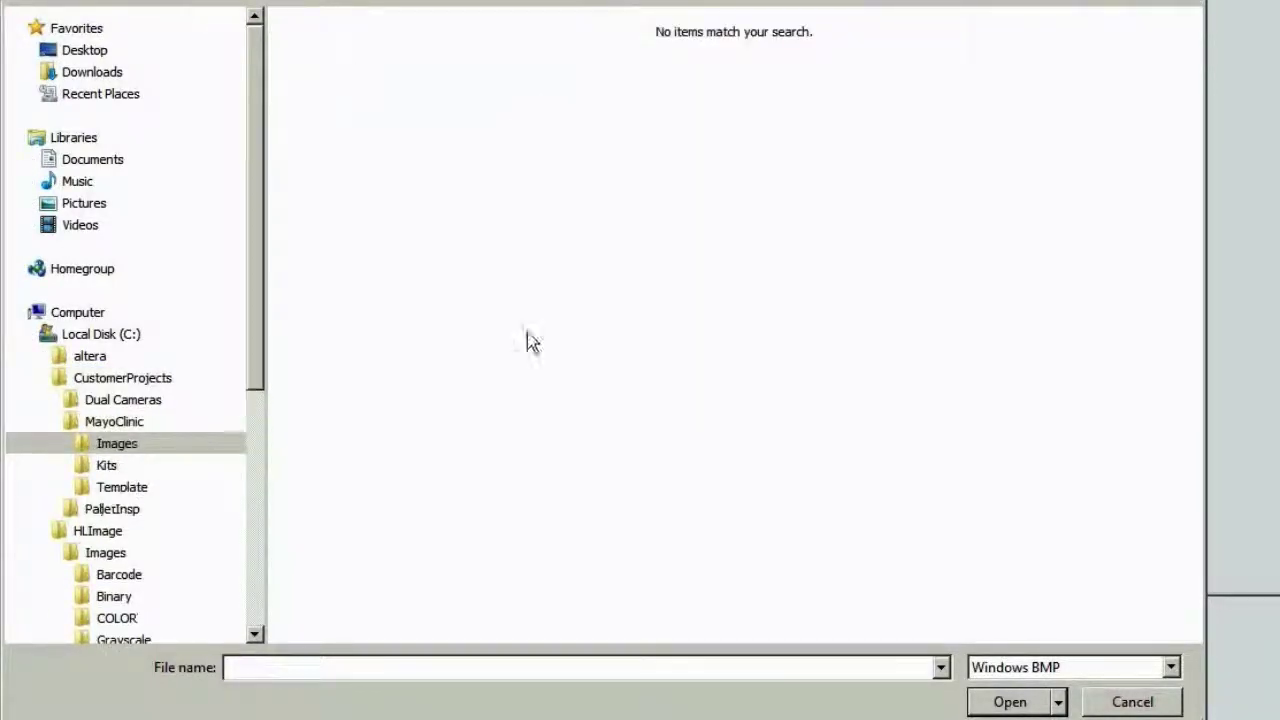
click(1060, 668)
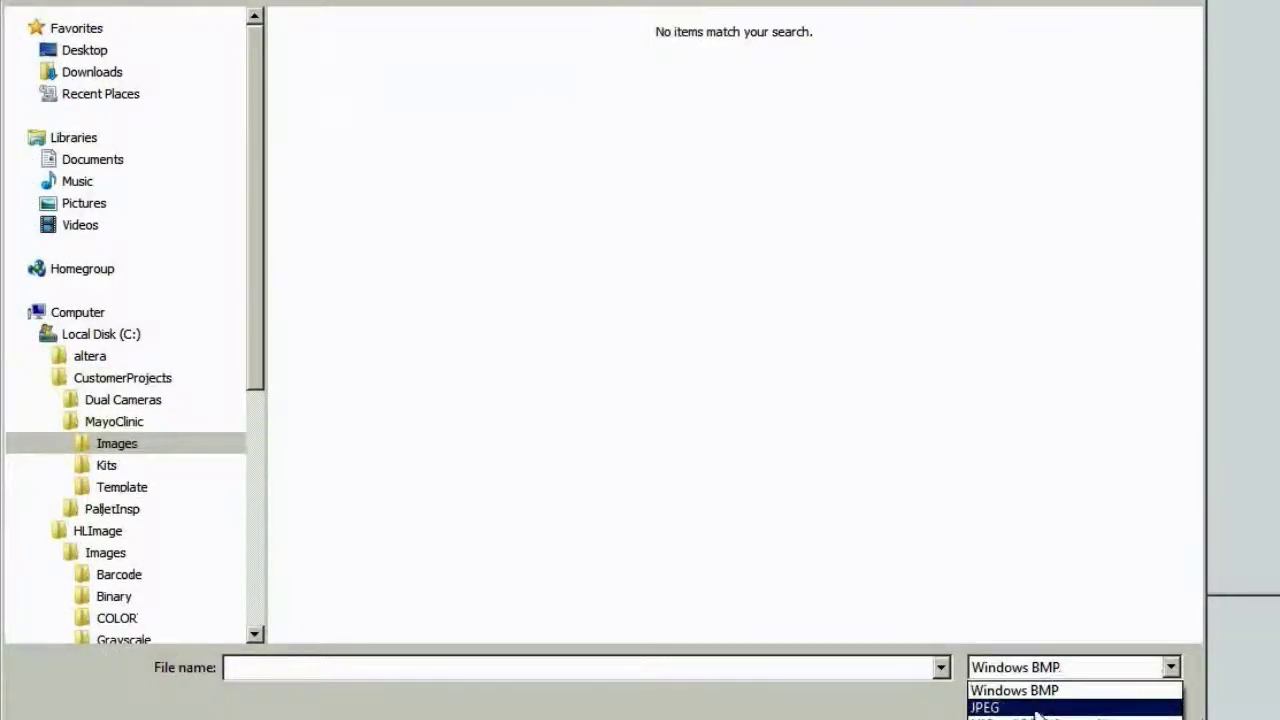
click(1035, 710)
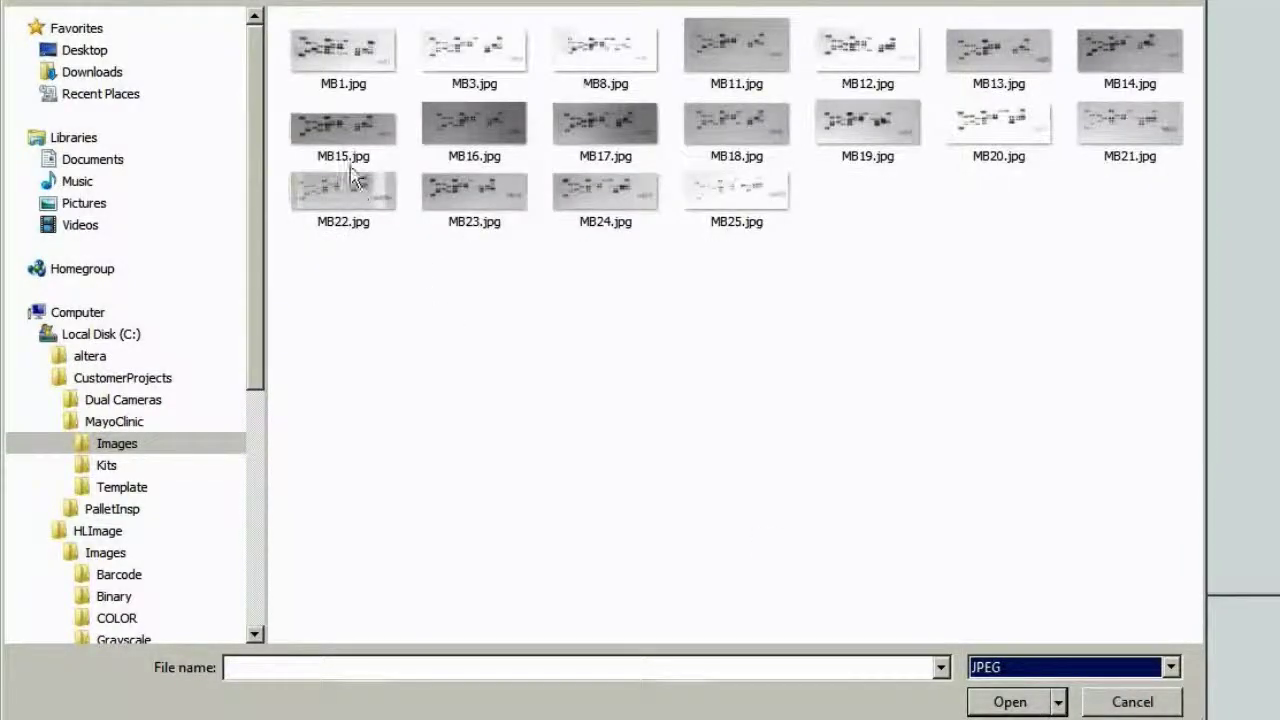
double_click(355, 72)
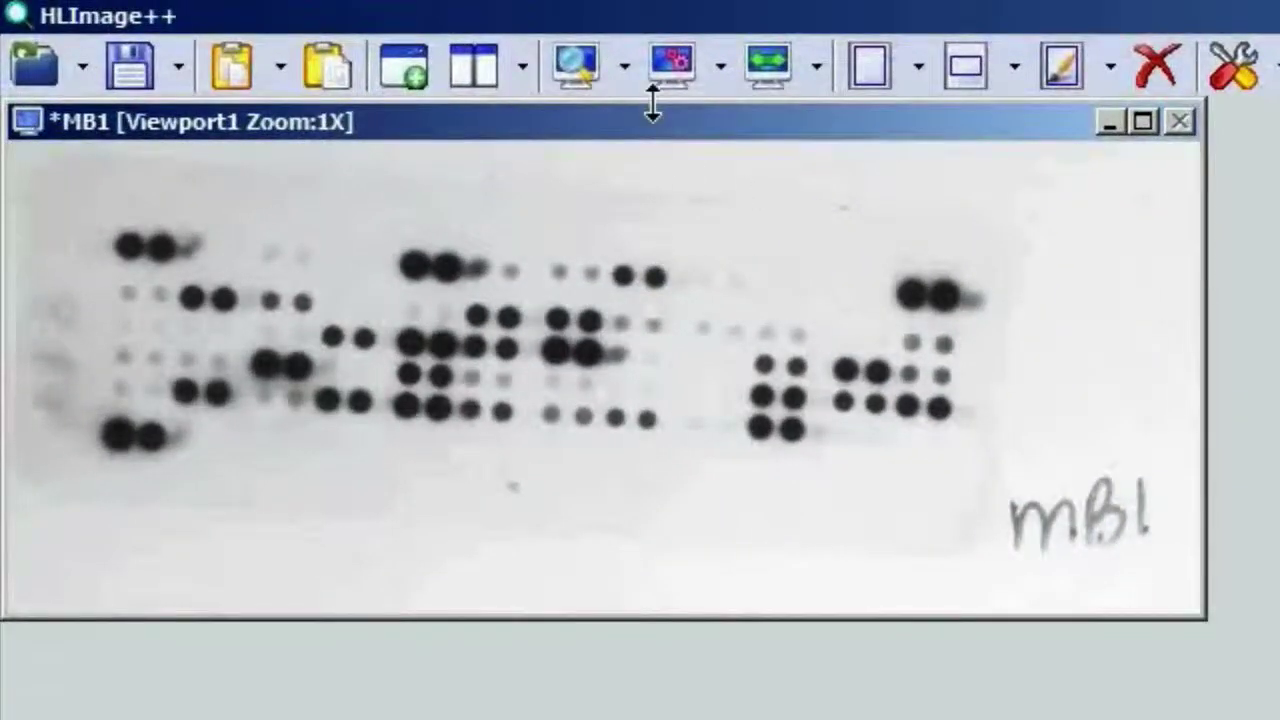
Zoom the MB1 image to 2x and fit its viewport to the enlarged image
click(617, 68)
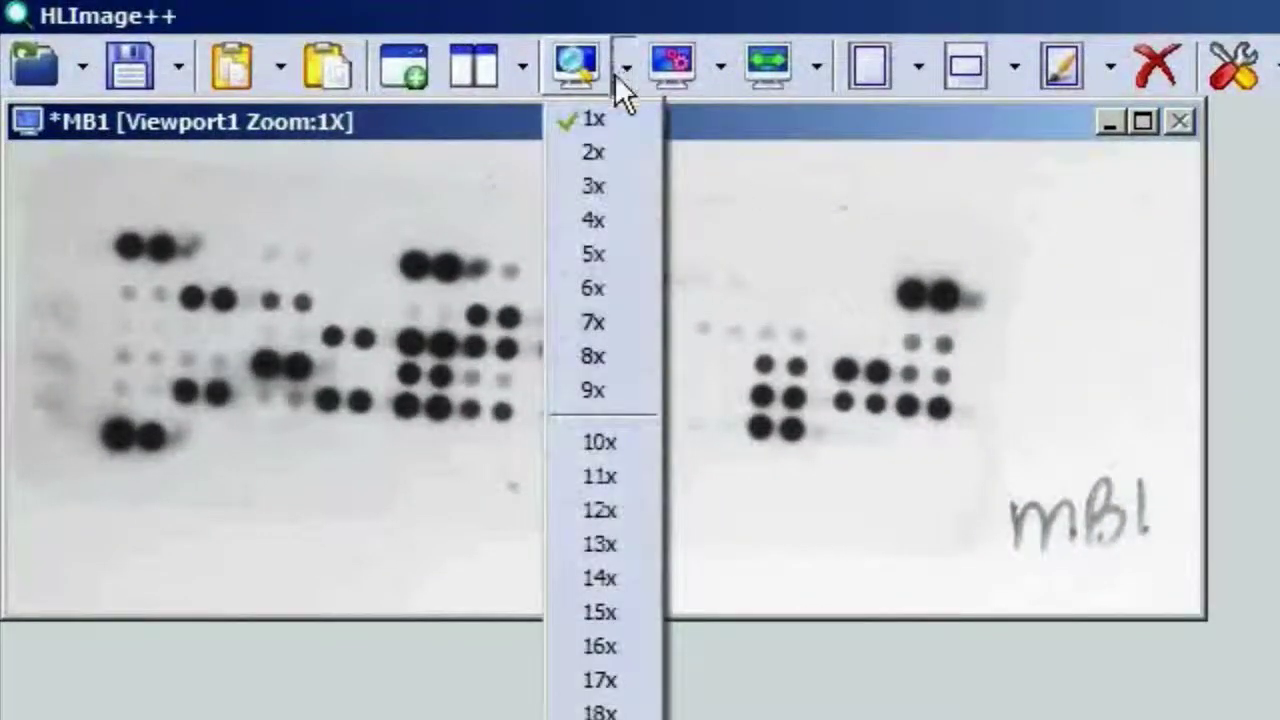
click(612, 150)
click(764, 61)
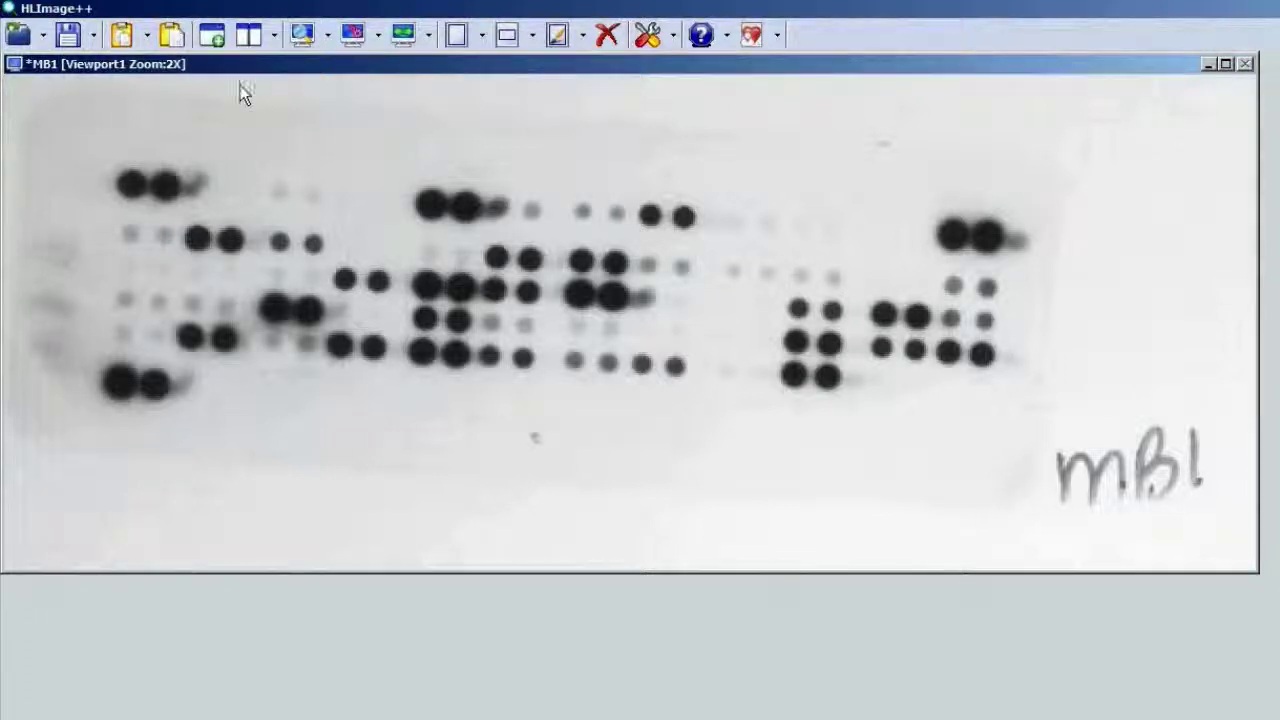
Add a second viewport and open the JPEG image MB3.jpg in it from the MayoClinic Images folder
click(212, 35)
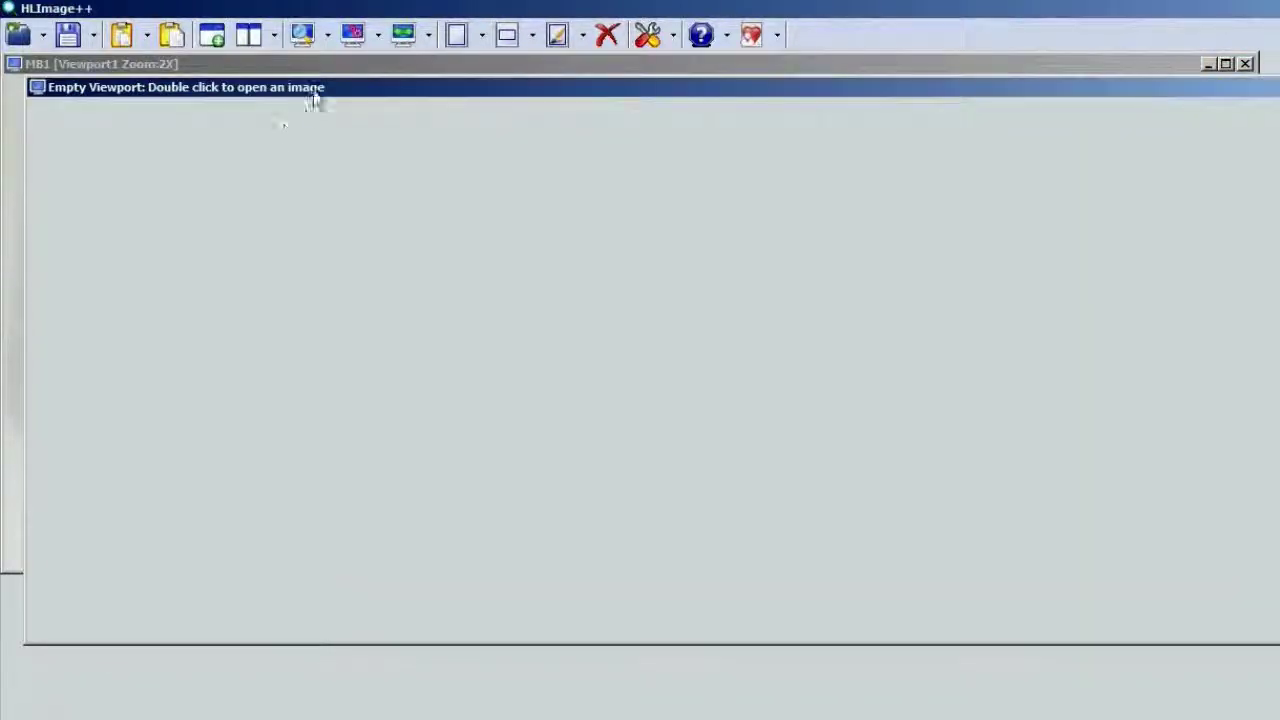
click(45, 36)
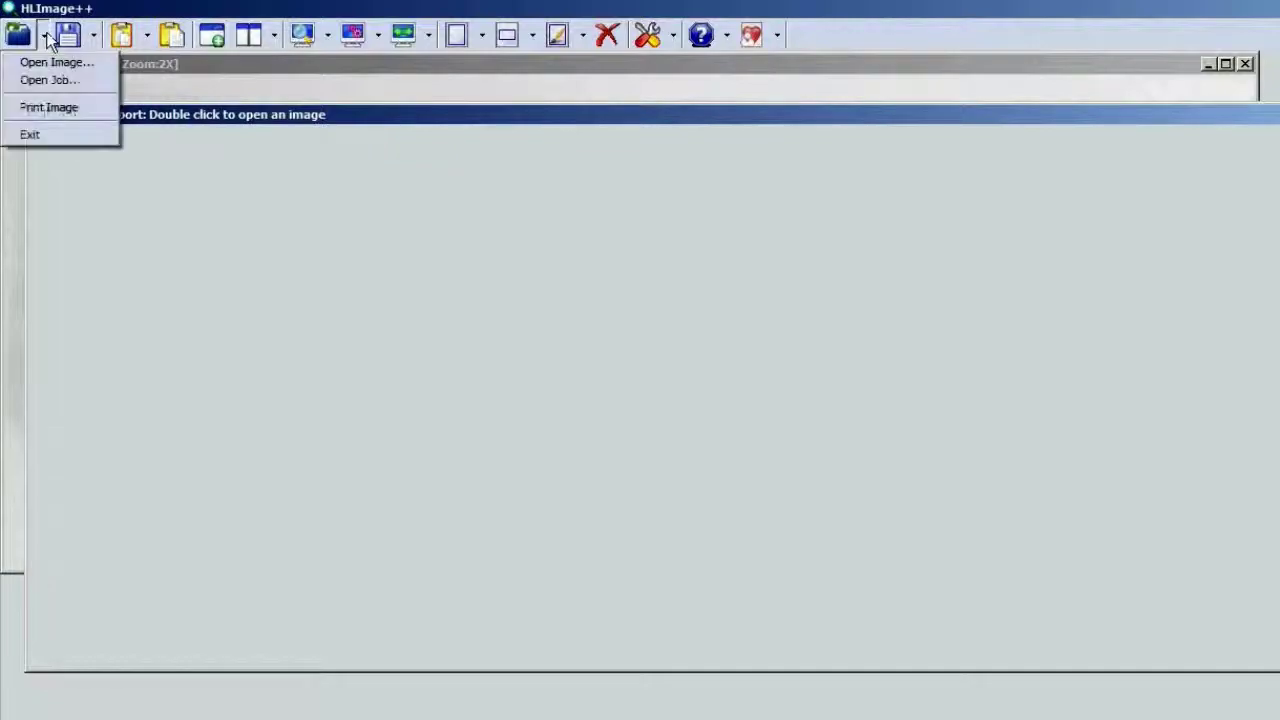
click(44, 61)
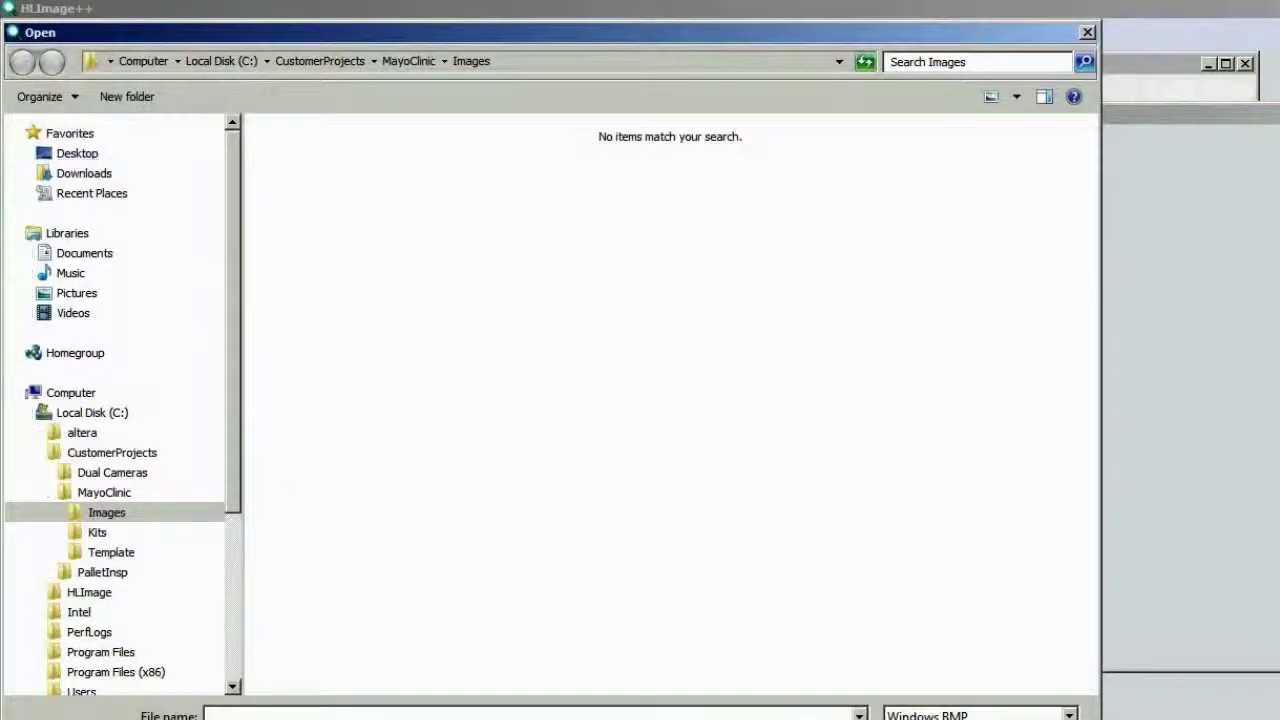
click(975, 714)
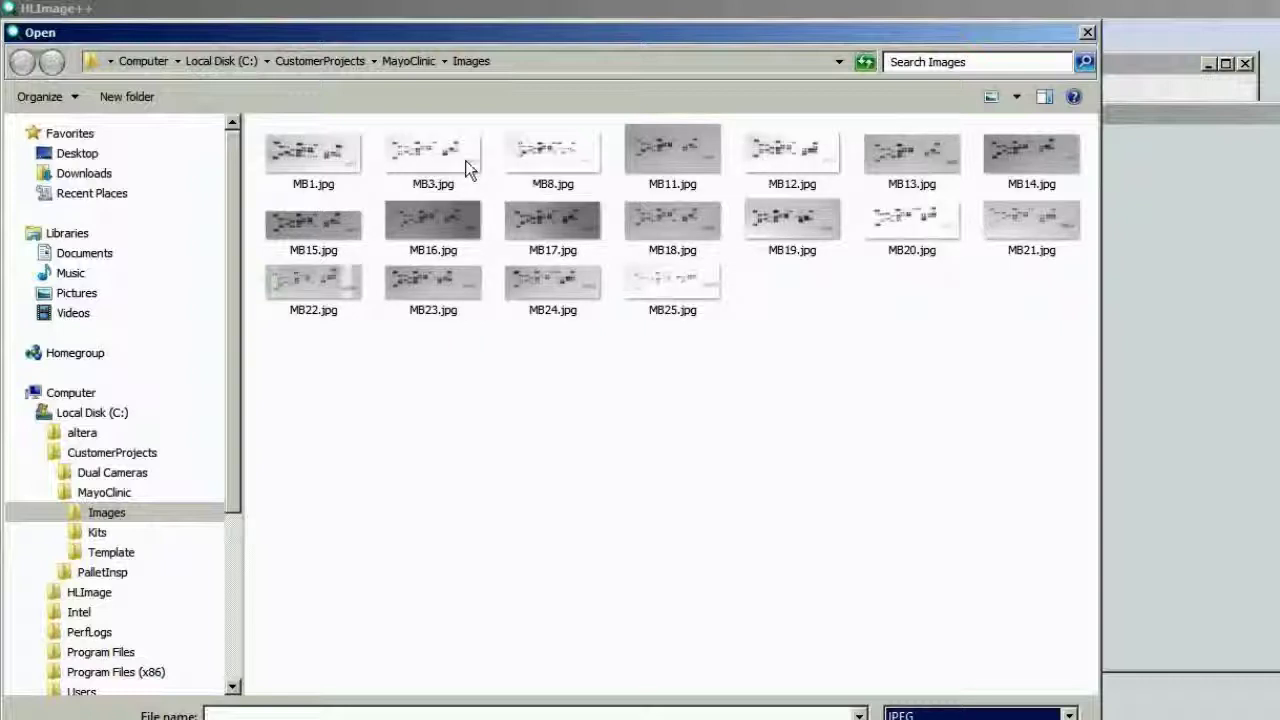
double_click(433, 155)
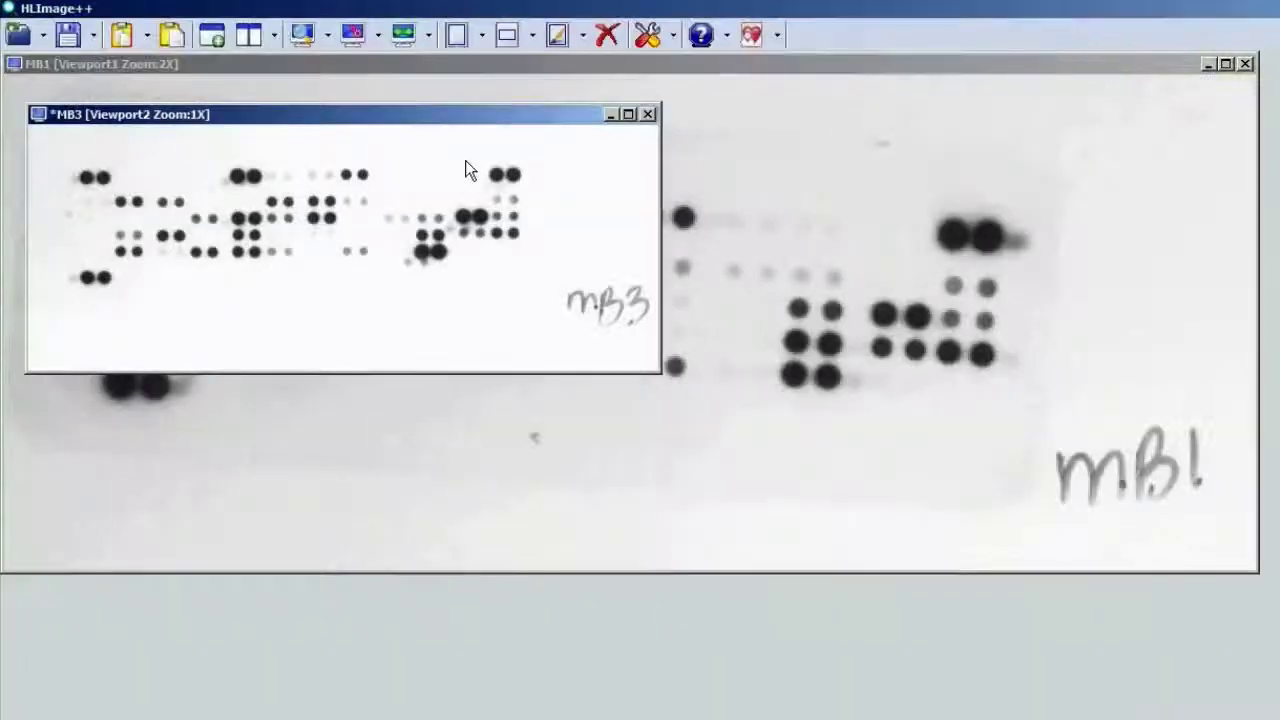
Zoom the MB3 image to 2x, fit its viewport to the image, and place it lower so MB1's upper spots remain uncovered
click(327, 38)
click(329, 80)
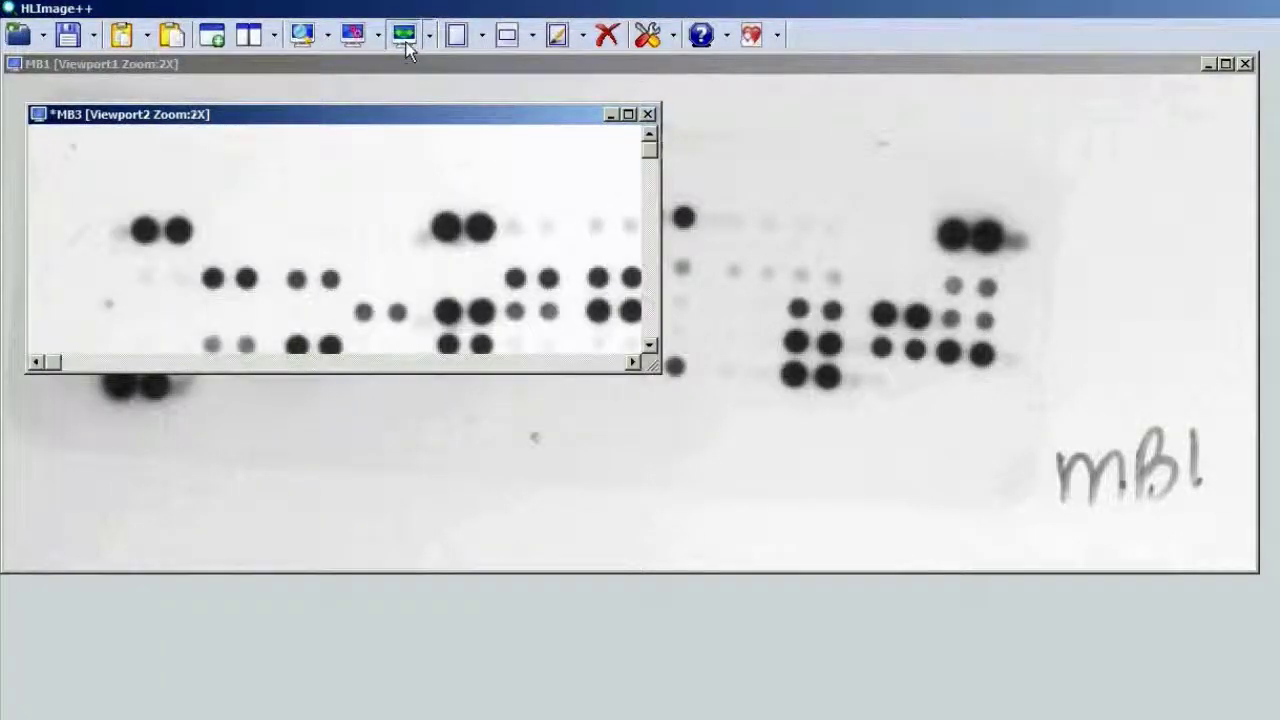
click(403, 35)
drag(428, 122, 722, 348)
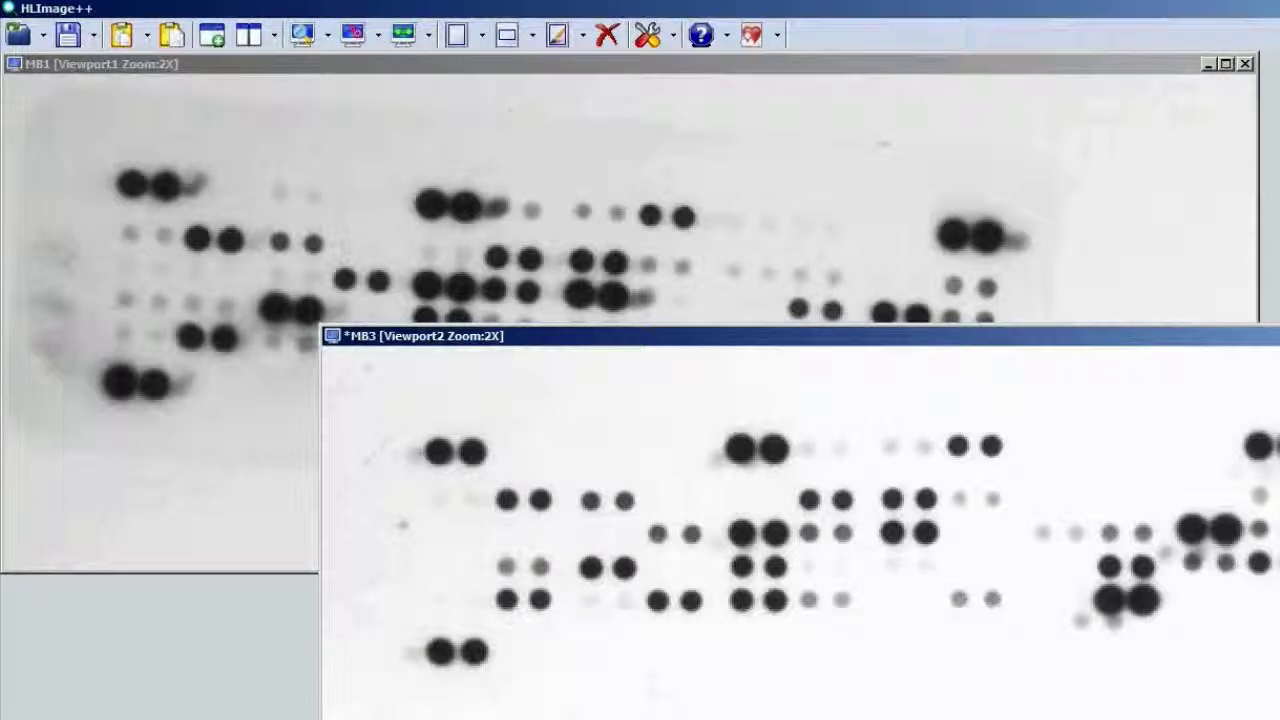
drag(822, 340, 720, 340)
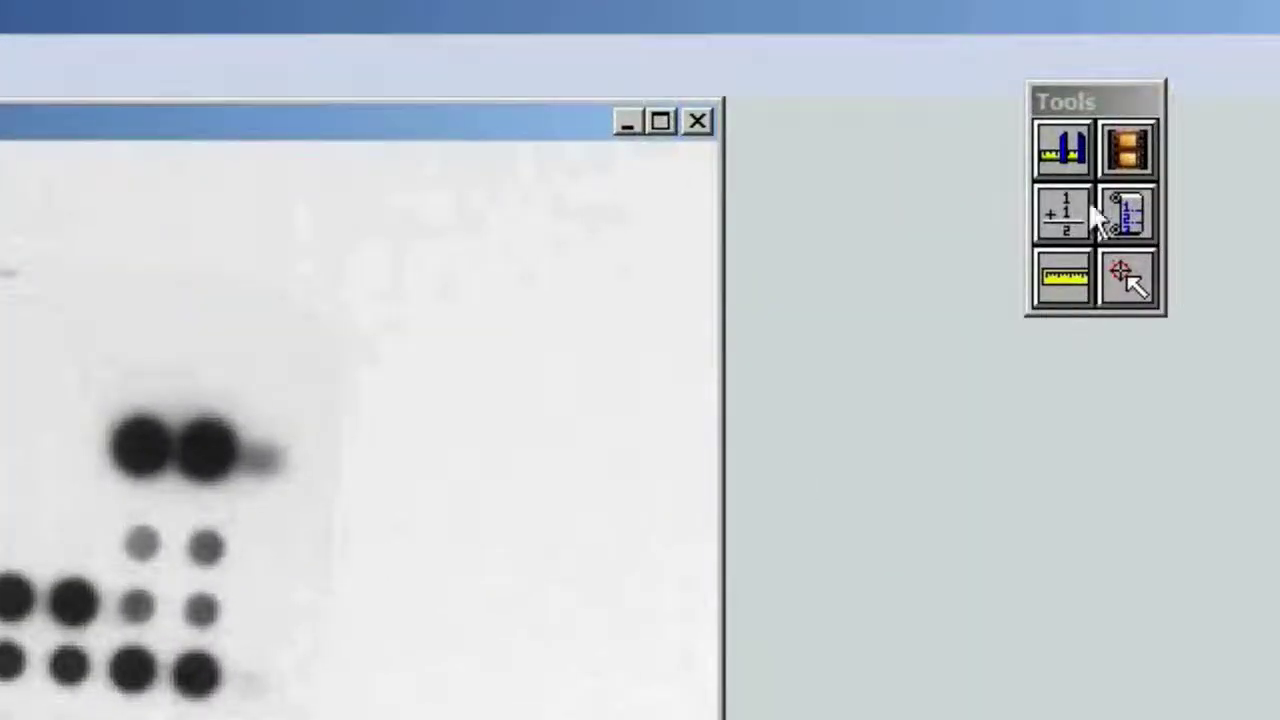
Move the Tools palette out of the way, open the Calibration tool, and place its window beside the MB1 image
drag(1098, 95, 1050, 29)
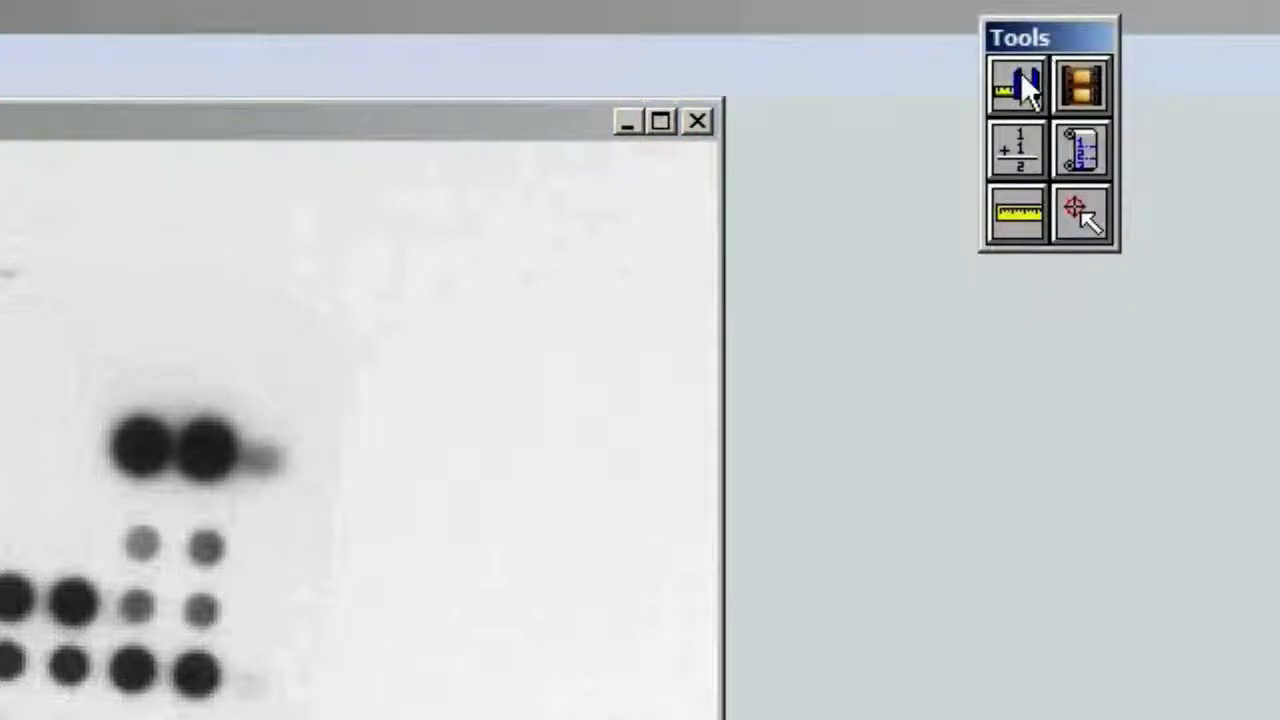
click(1022, 75)
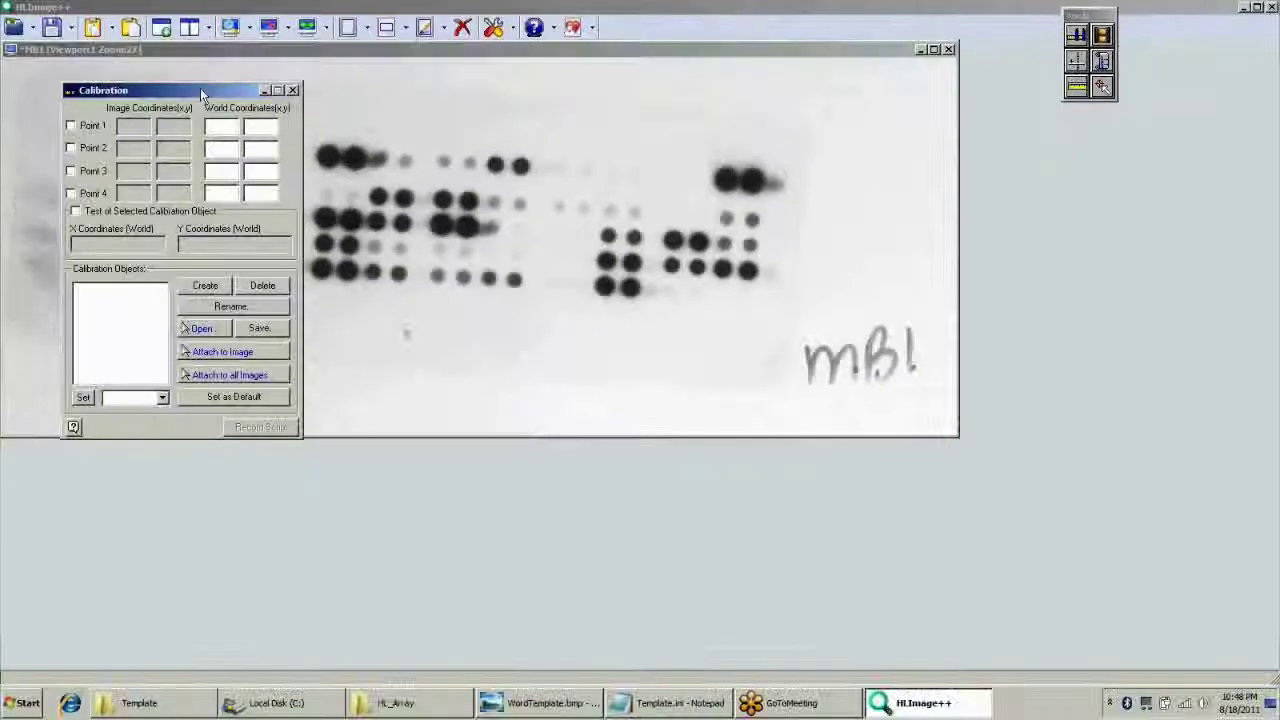
drag(203, 93, 1118, 131)
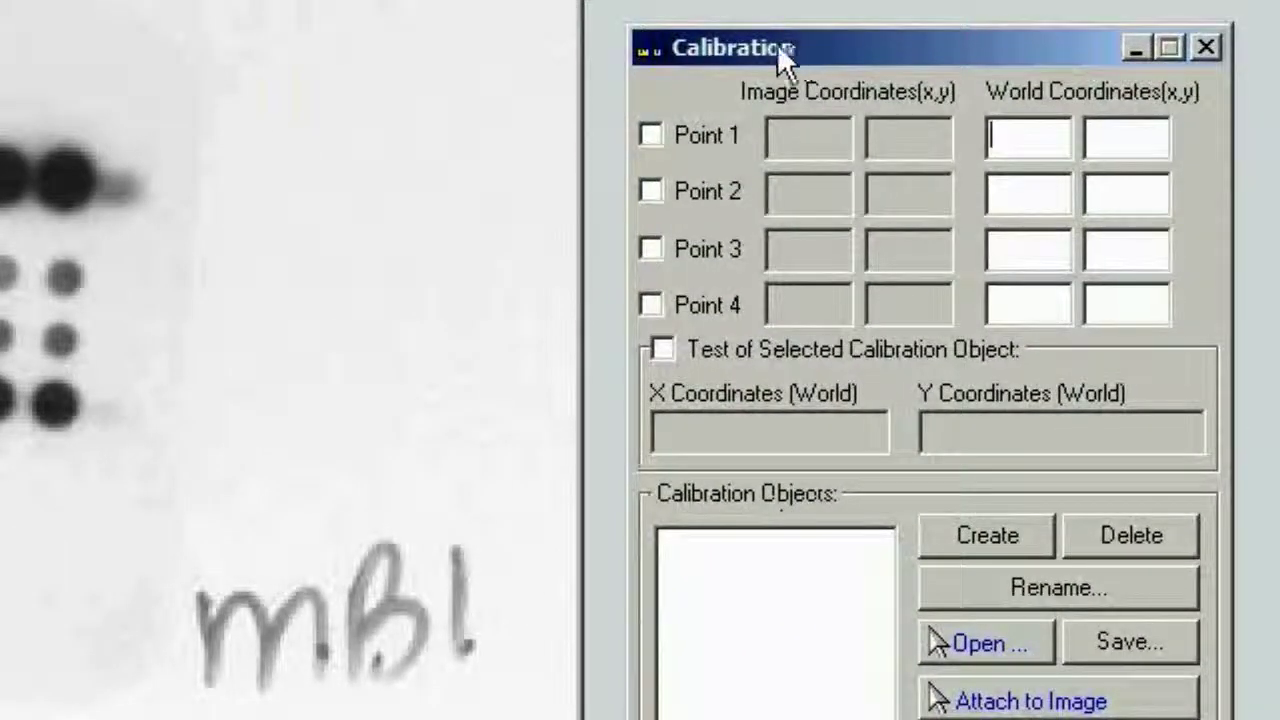
Place calibration Point 1 on the lower-left corner spot of the MB1 array and Point 2 on the upper-left corner spot
click(691, 134)
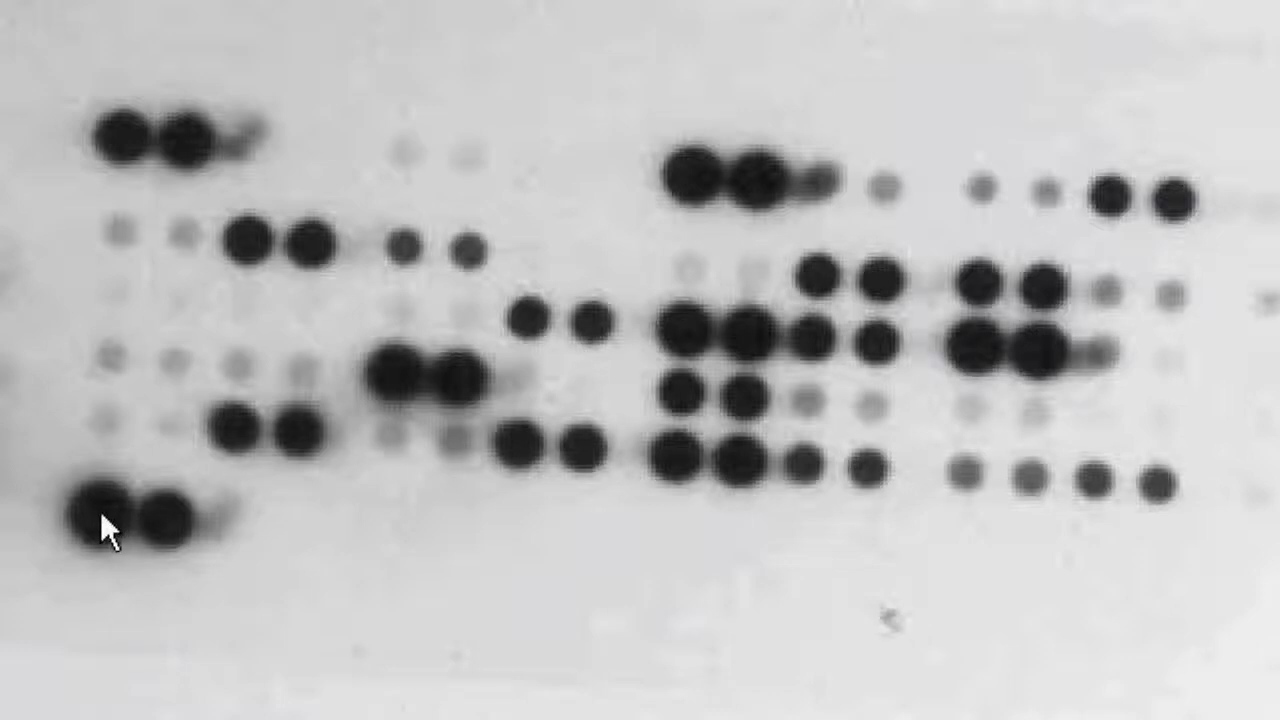
click(100, 510)
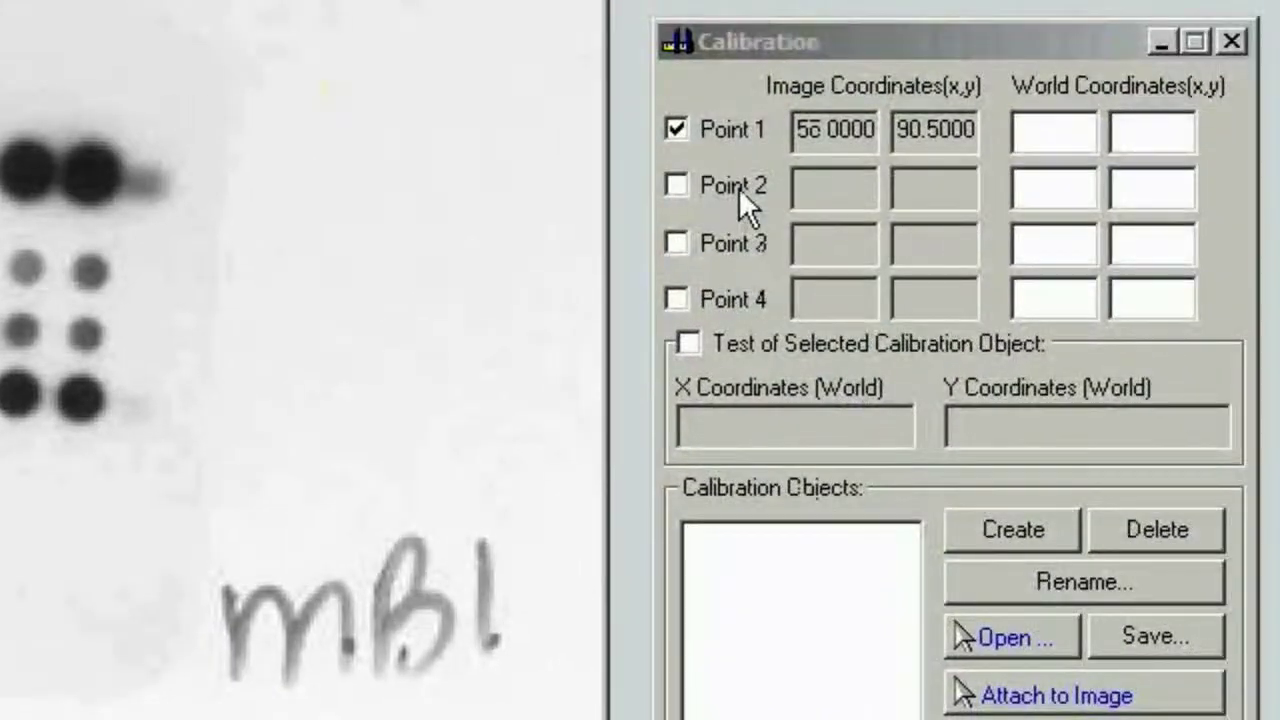
click(738, 188)
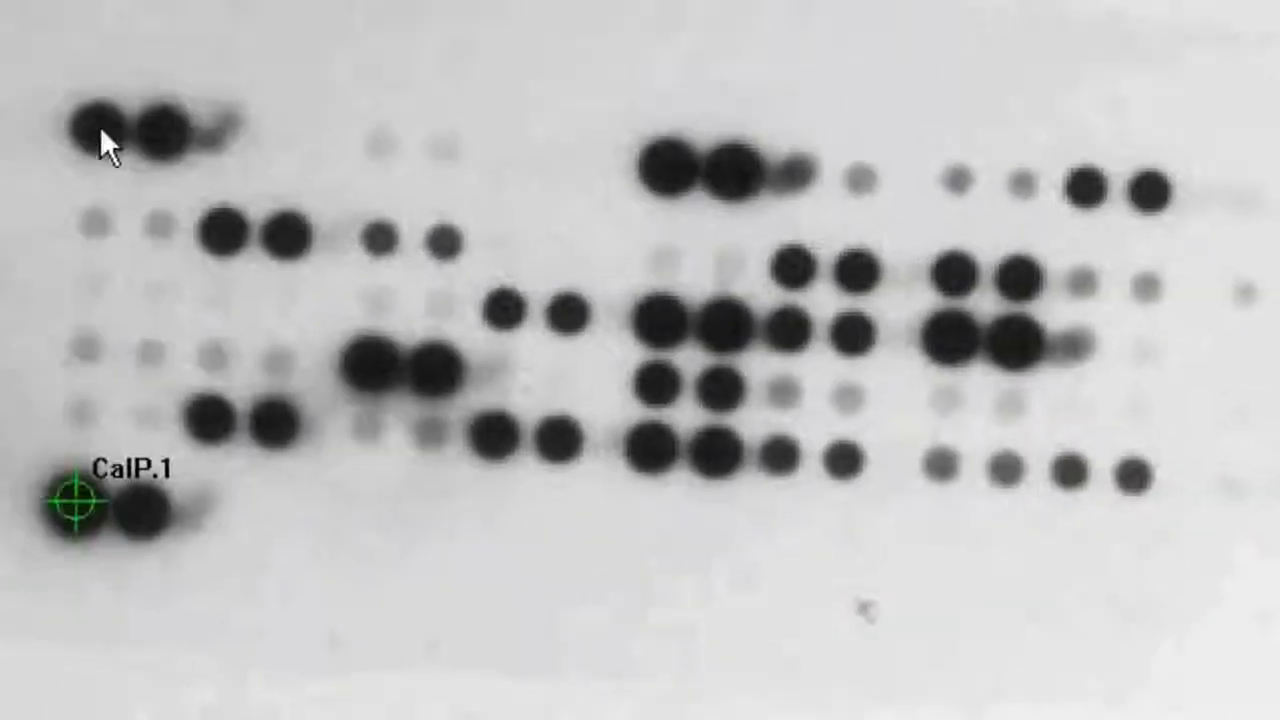
click(100, 127)
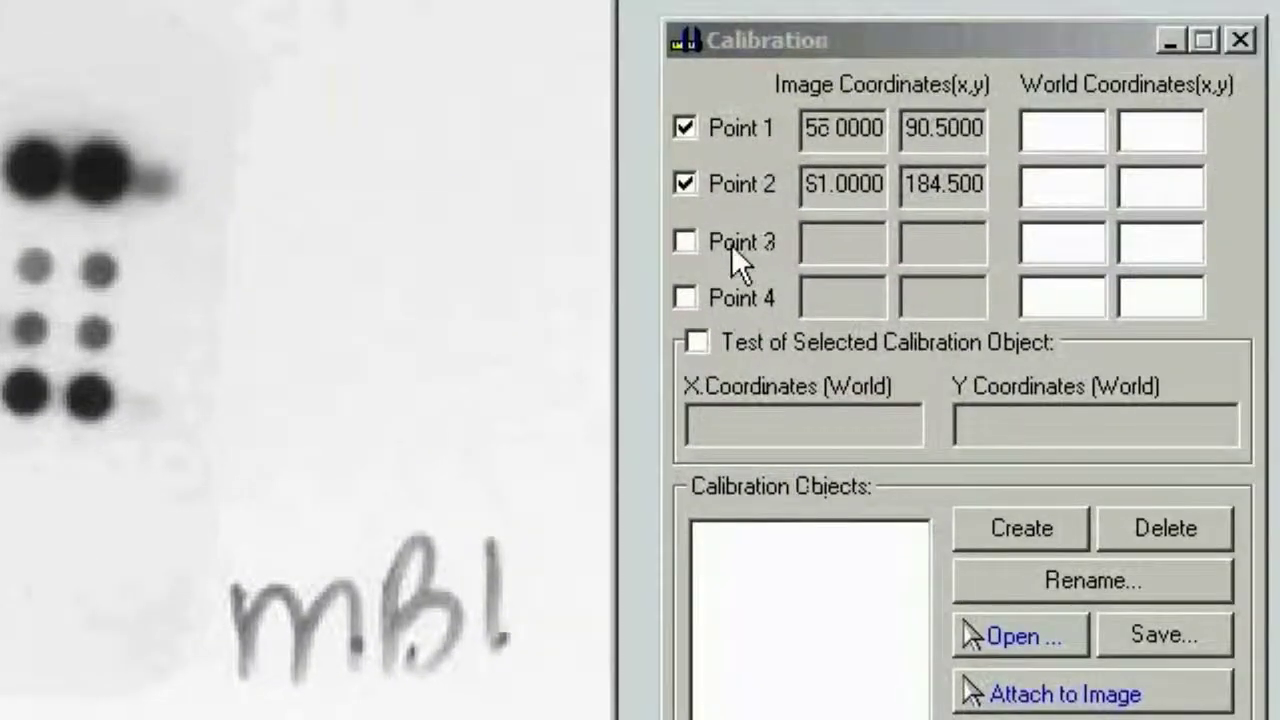
Place calibration Point 3 on the outer upper-right spot of the MB1 array and Point 4 on the outermost spot of the lower-right row
click(731, 244)
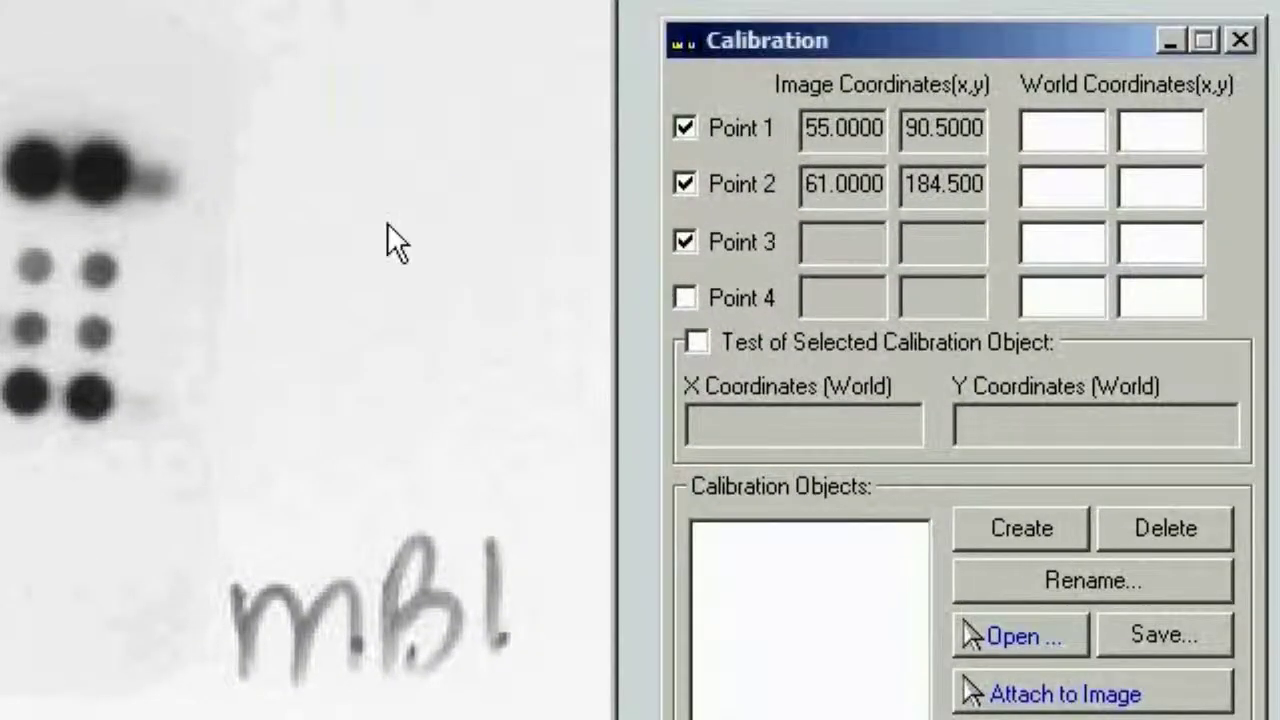
click(104, 172)
click(685, 298)
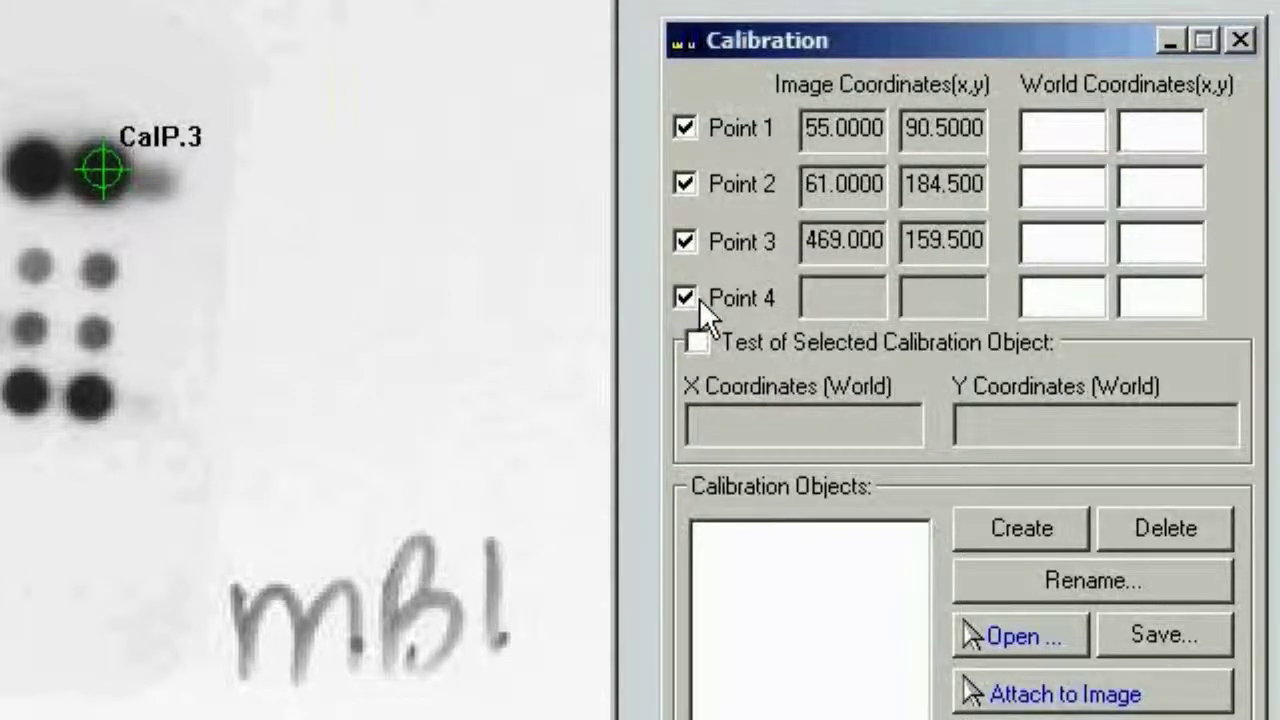
click(92, 398)
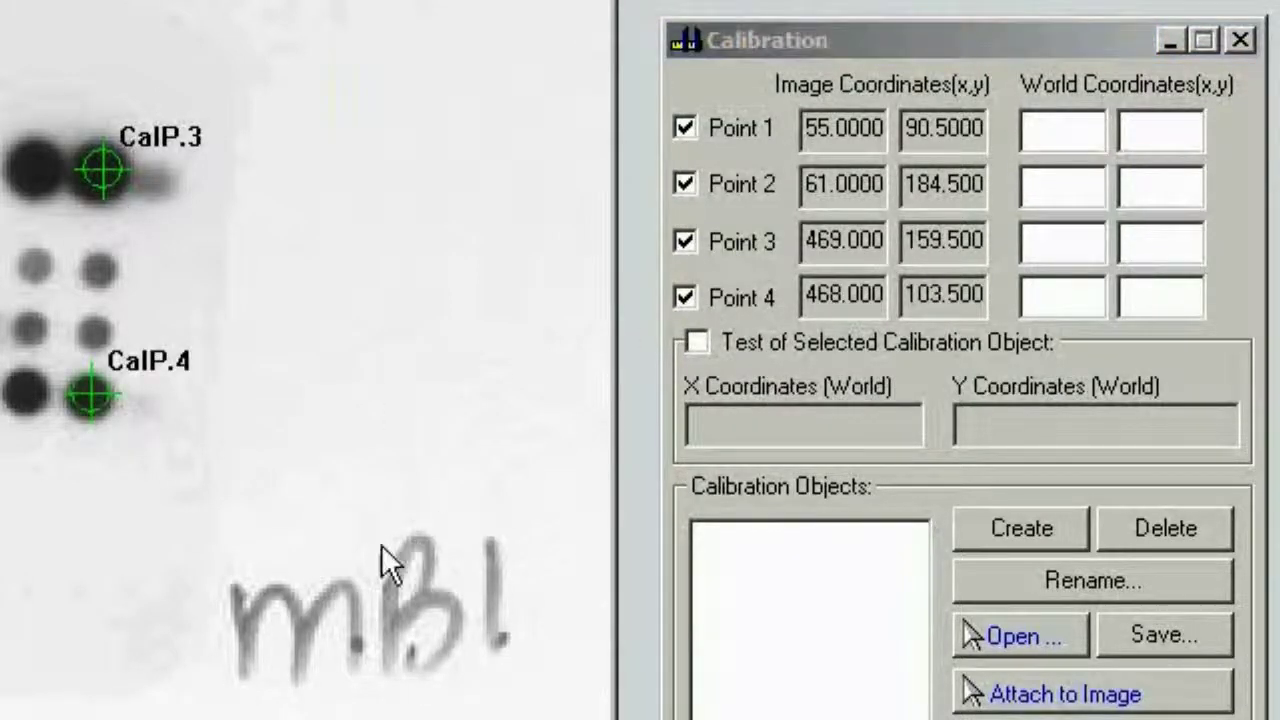
click(90, 398)
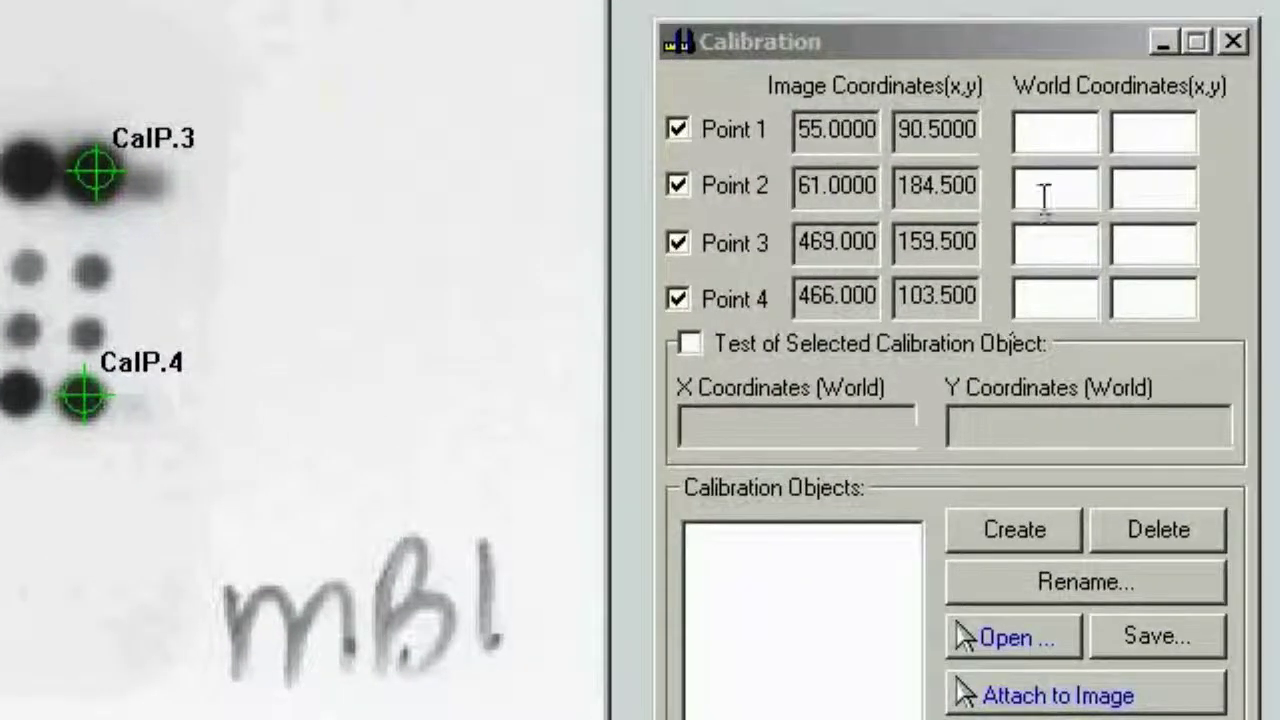
Set the world coordinates of Point 1 to 0, 0 and of Point 2 to 0, .5
click(1068, 136)
text(0)
click(1157, 136)
text(0)
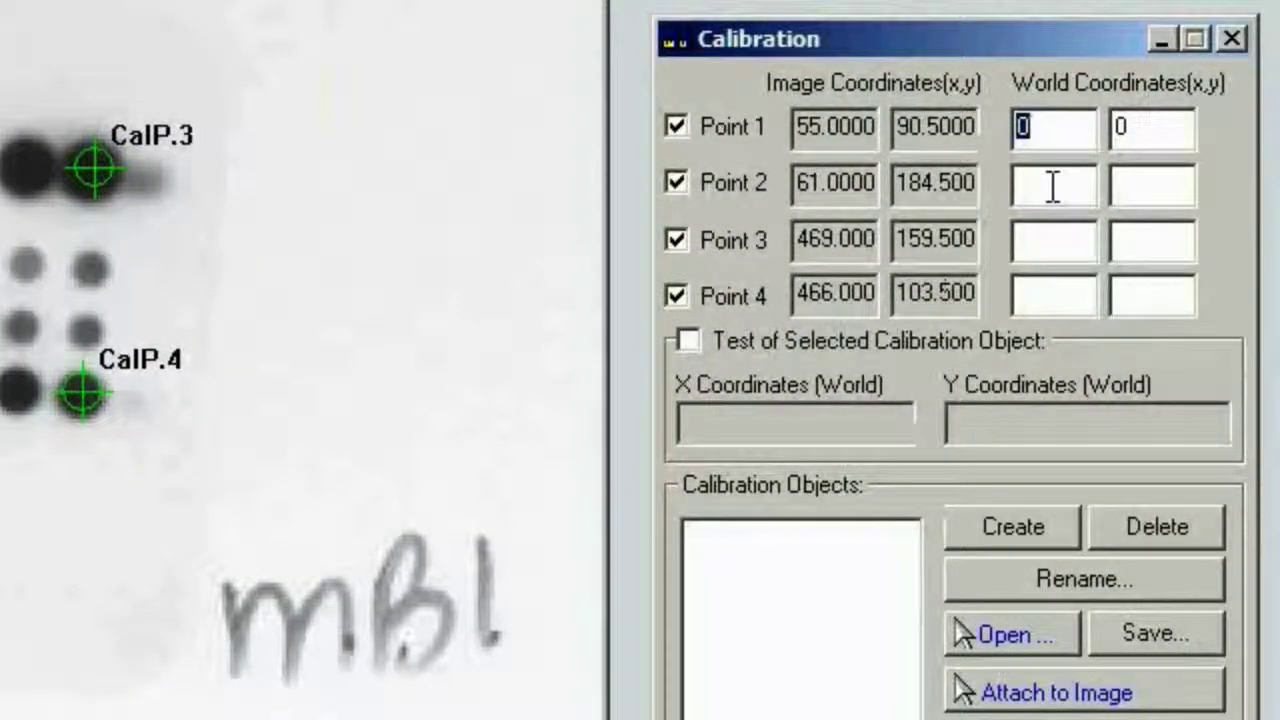
click(1052, 186)
text(0)
click(1138, 195)
text(.)
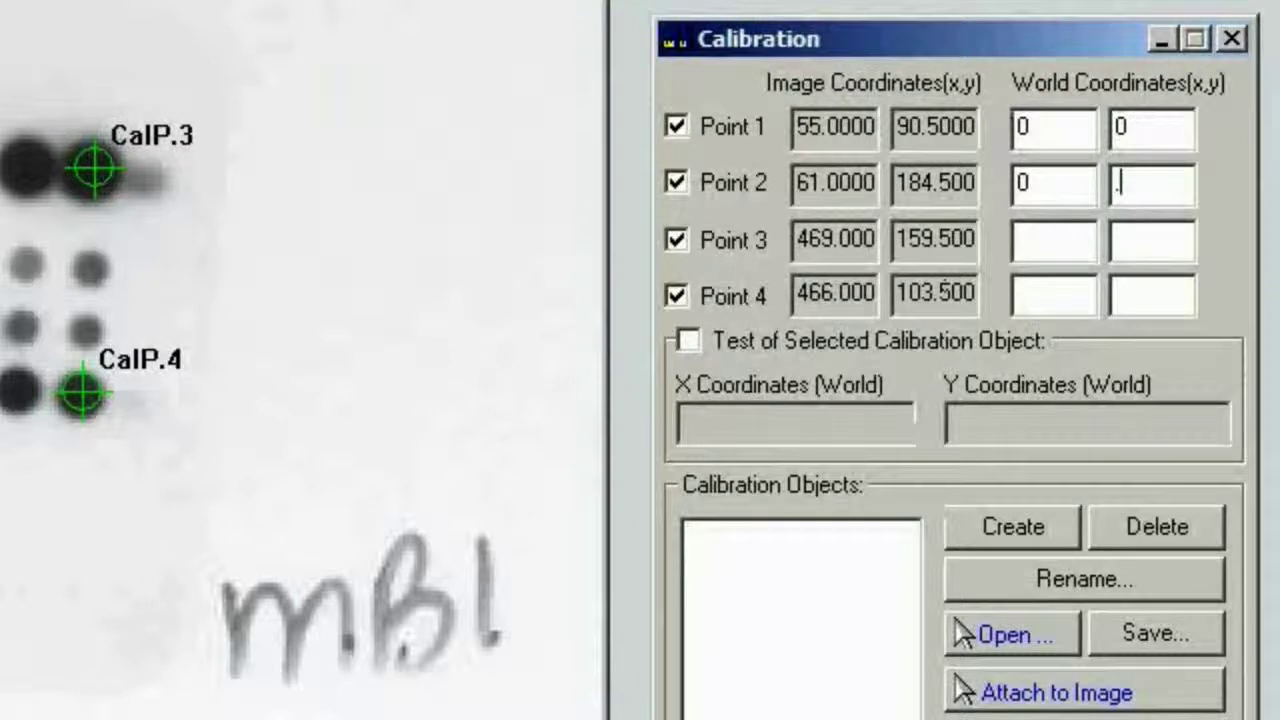
text(5)
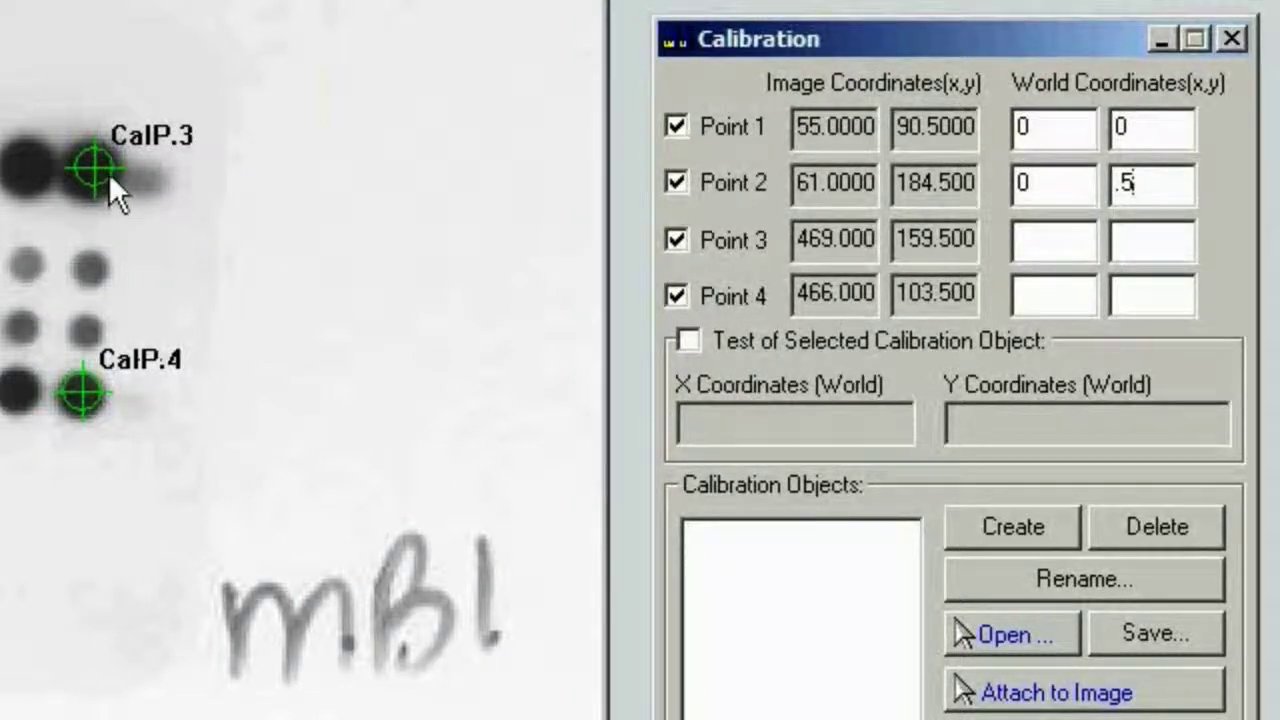
Set the world coordinates of Point 3 to 2, .5
click(1045, 250)
text(2)
click(1138, 246)
text(.5)
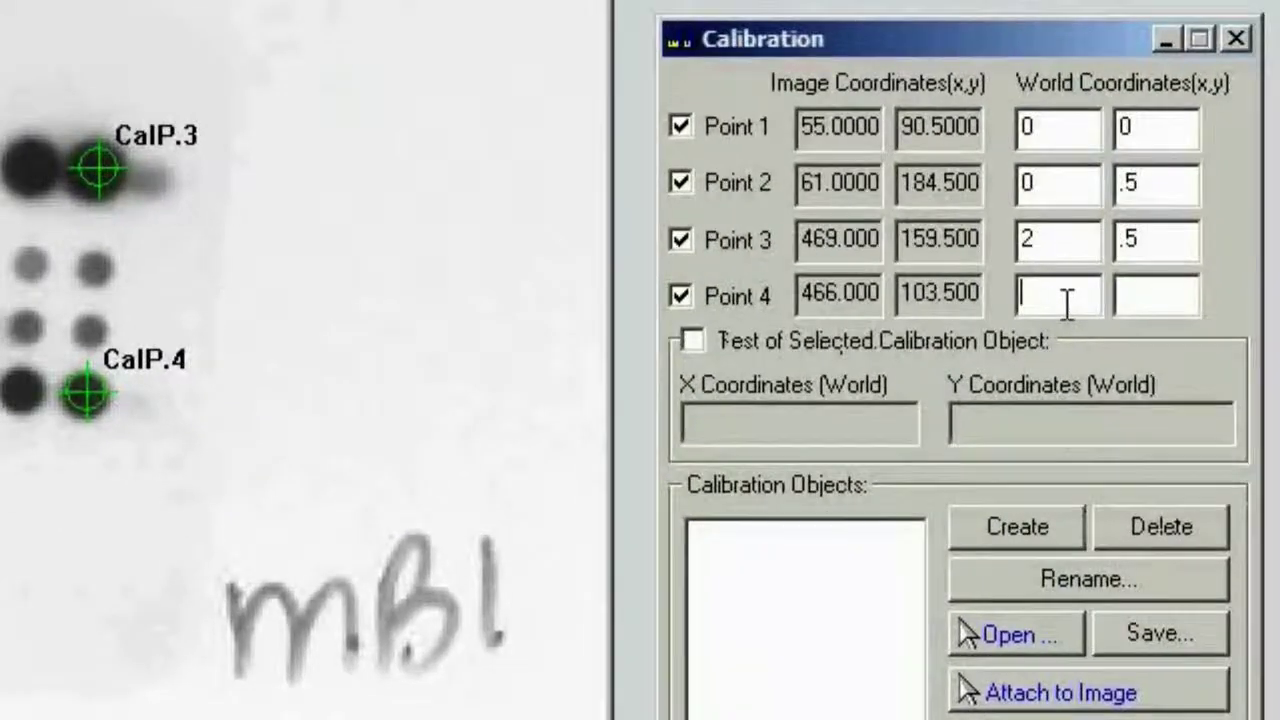
Set the world coordinates of Point 4 to 2, .208, taking the y value from row D in Template.ini in Notepad
text(2)
click(1150, 300)
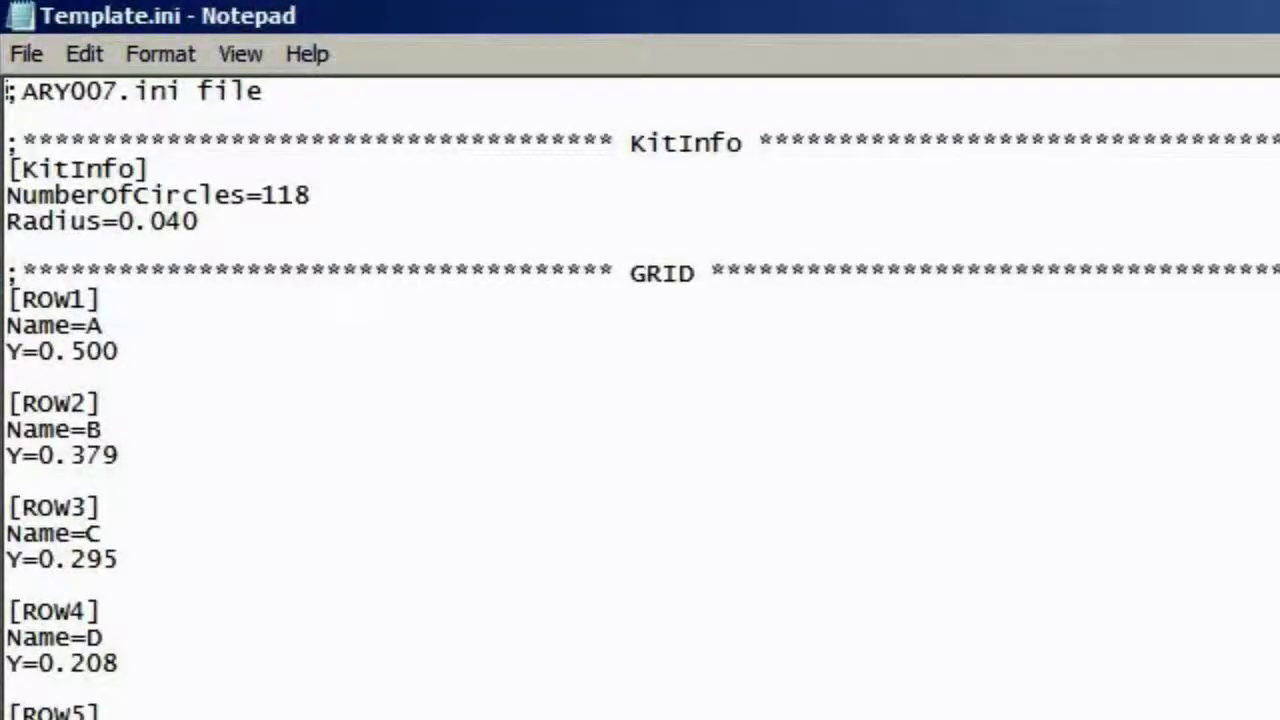
scroll(640, 400, down, 1)
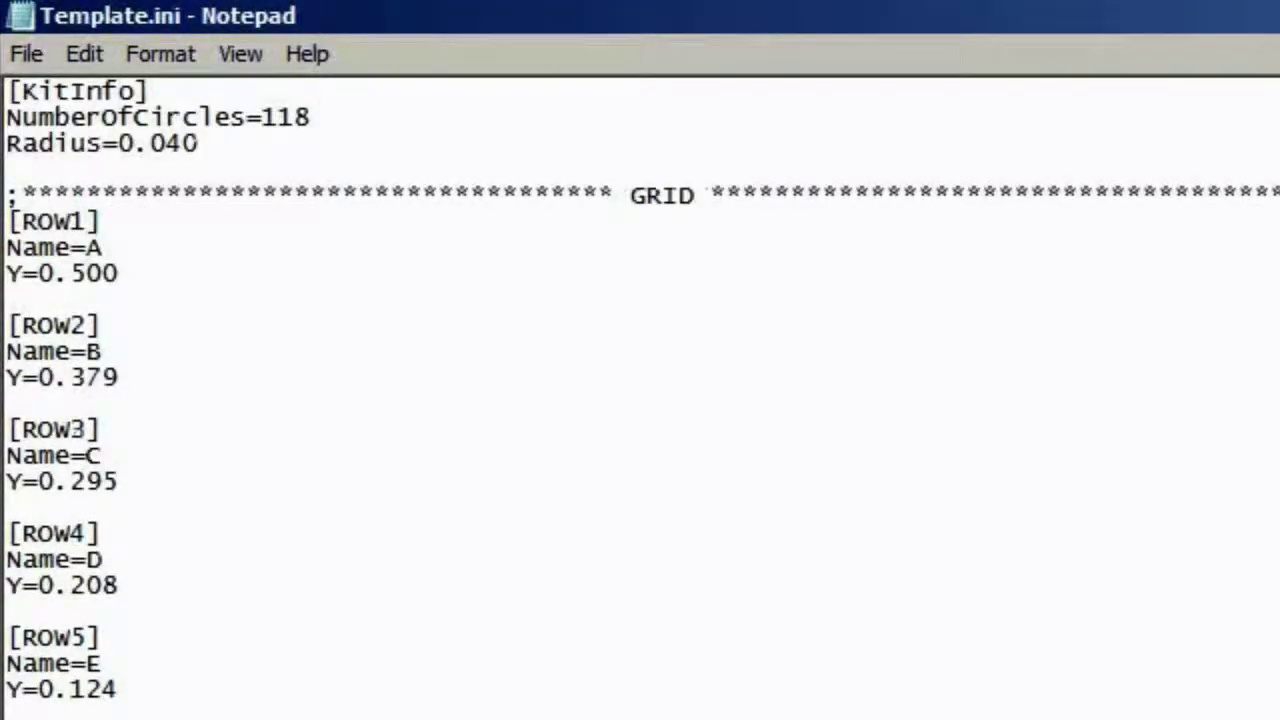
double_click(85, 585)
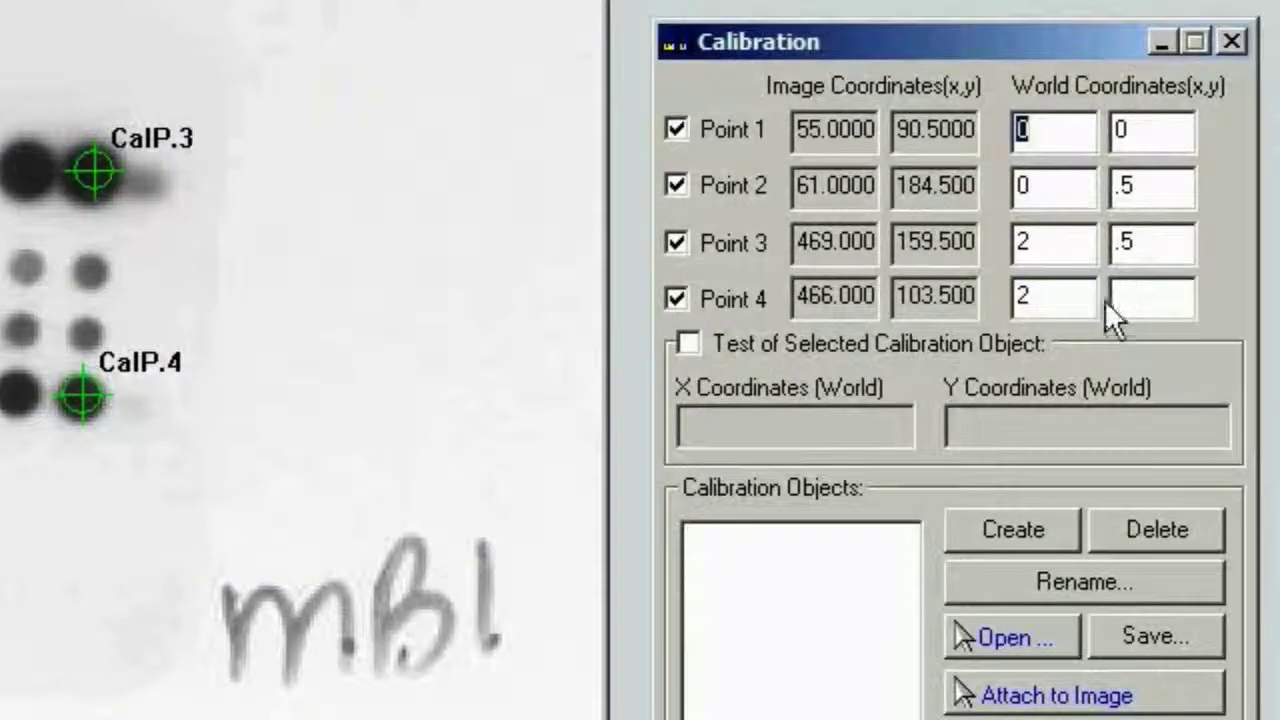
click(1142, 297)
text(.208)
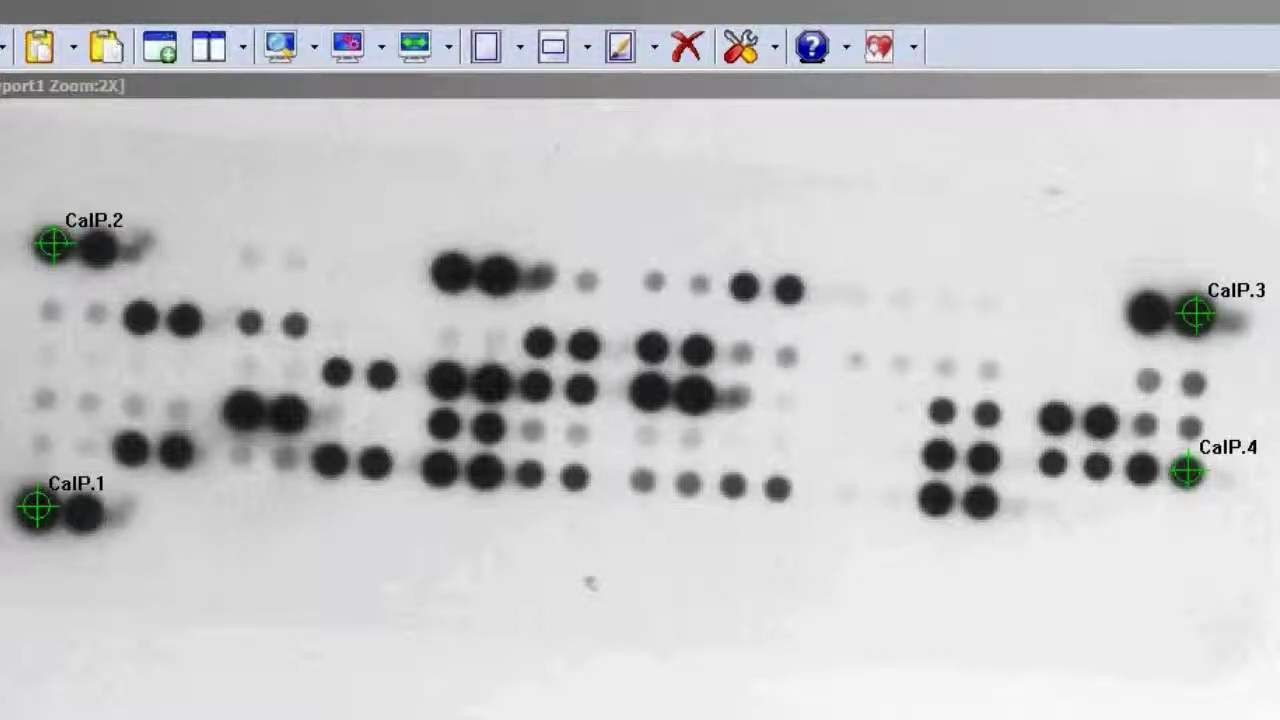
Zoom the MB1 image to 4x and nudge calibration Point 1 onto its spot's center, at about image coordinates 55.25, 89.75
click(530, 112)
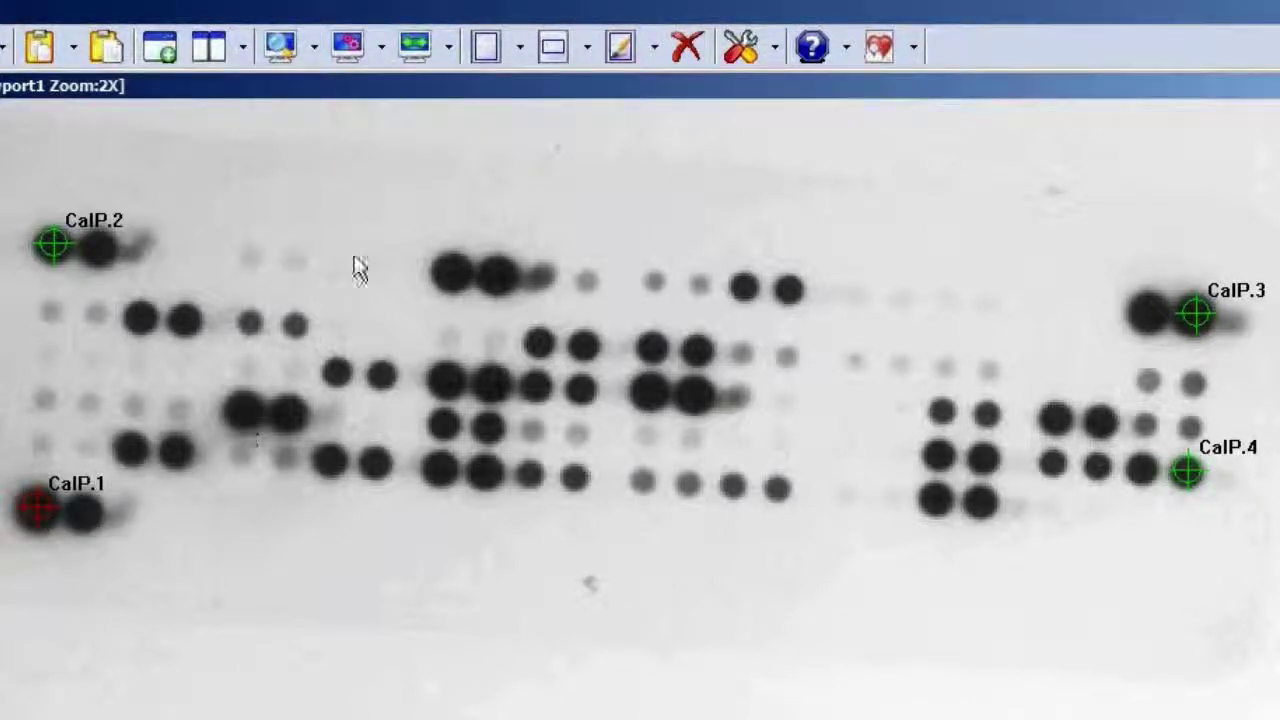
click(314, 47)
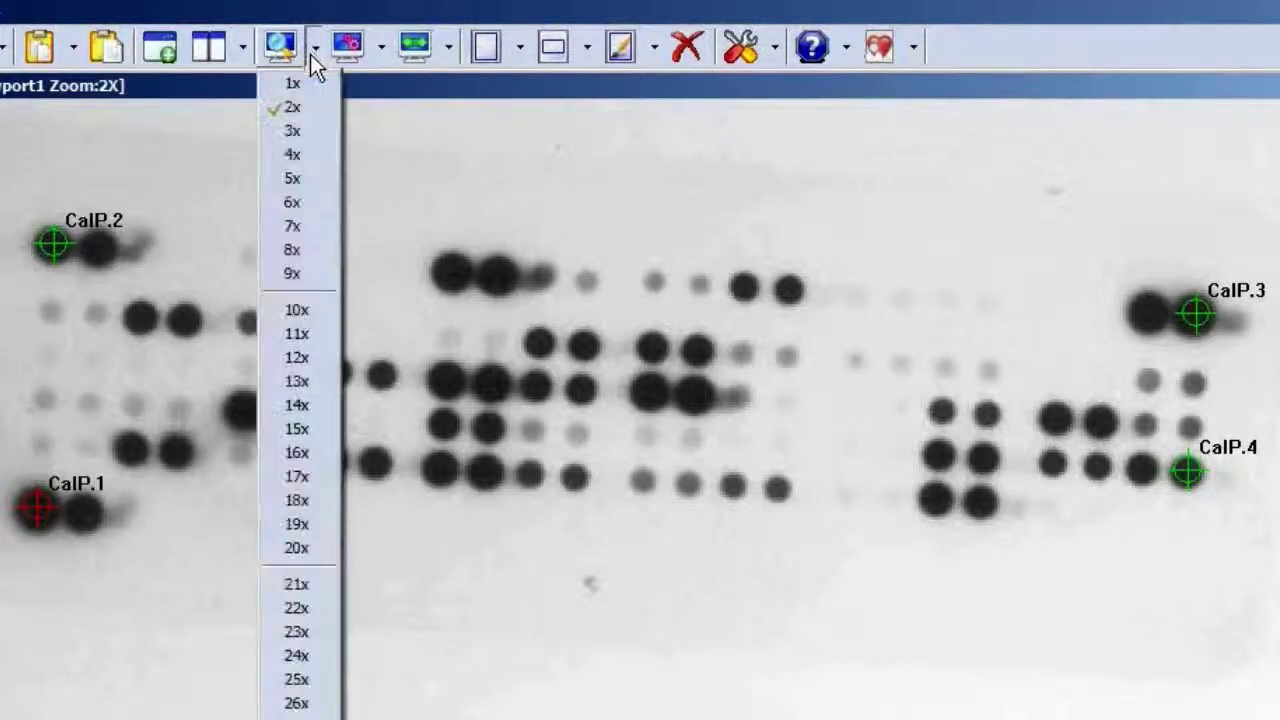
click(302, 156)
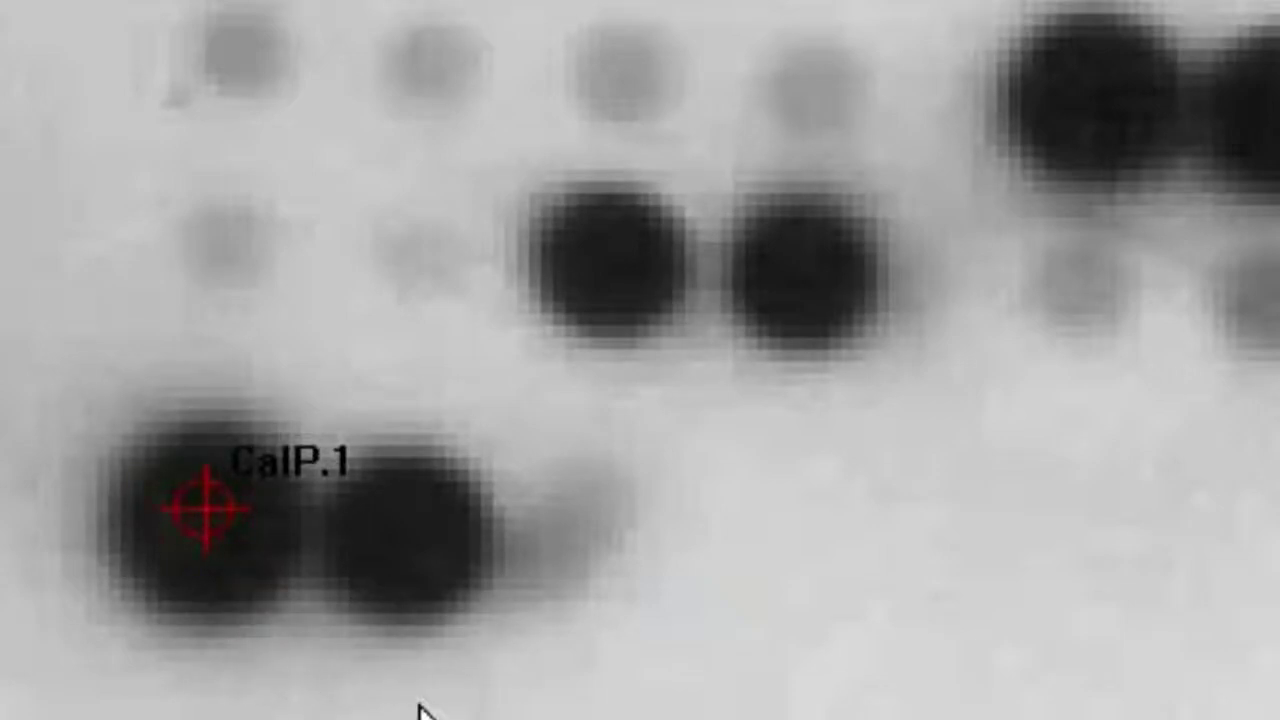
key(Down)
key(Down)
key(Down)
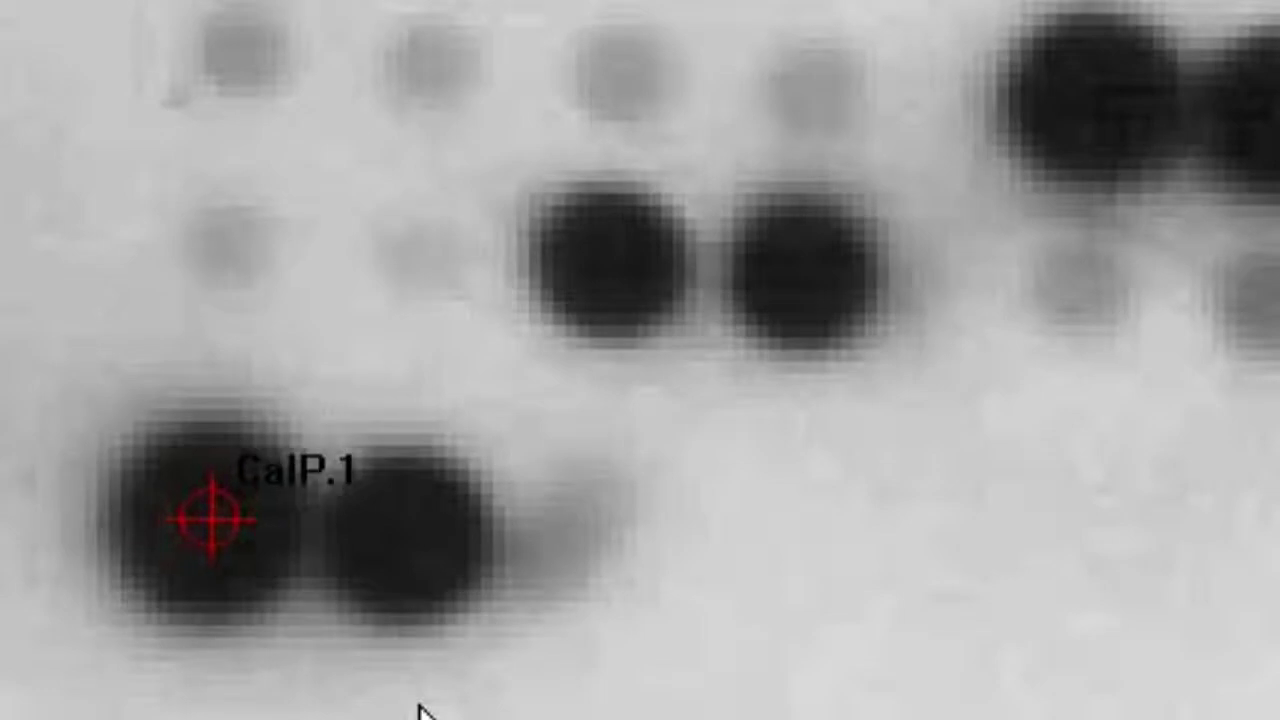
key(Down)
key(Up)
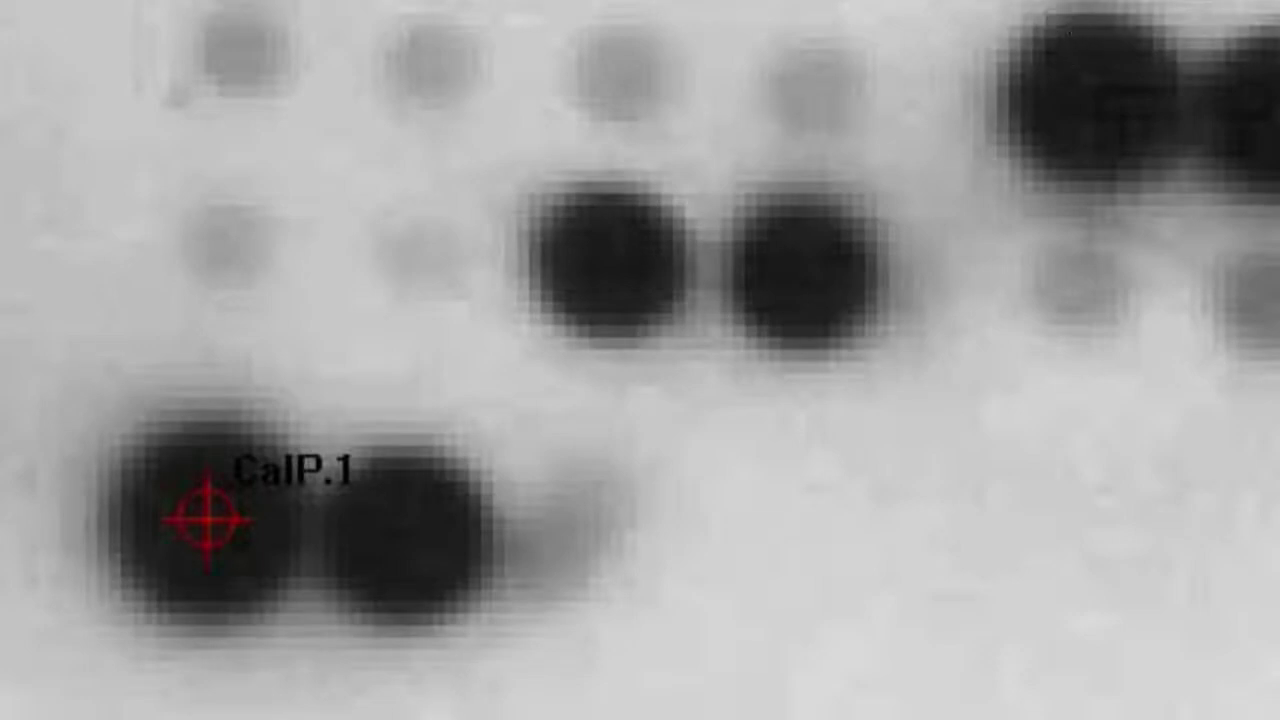
Nudge calibration Point 2 onto its spot's center, at about image coordinates 60.5, 183.75
key(Tab)
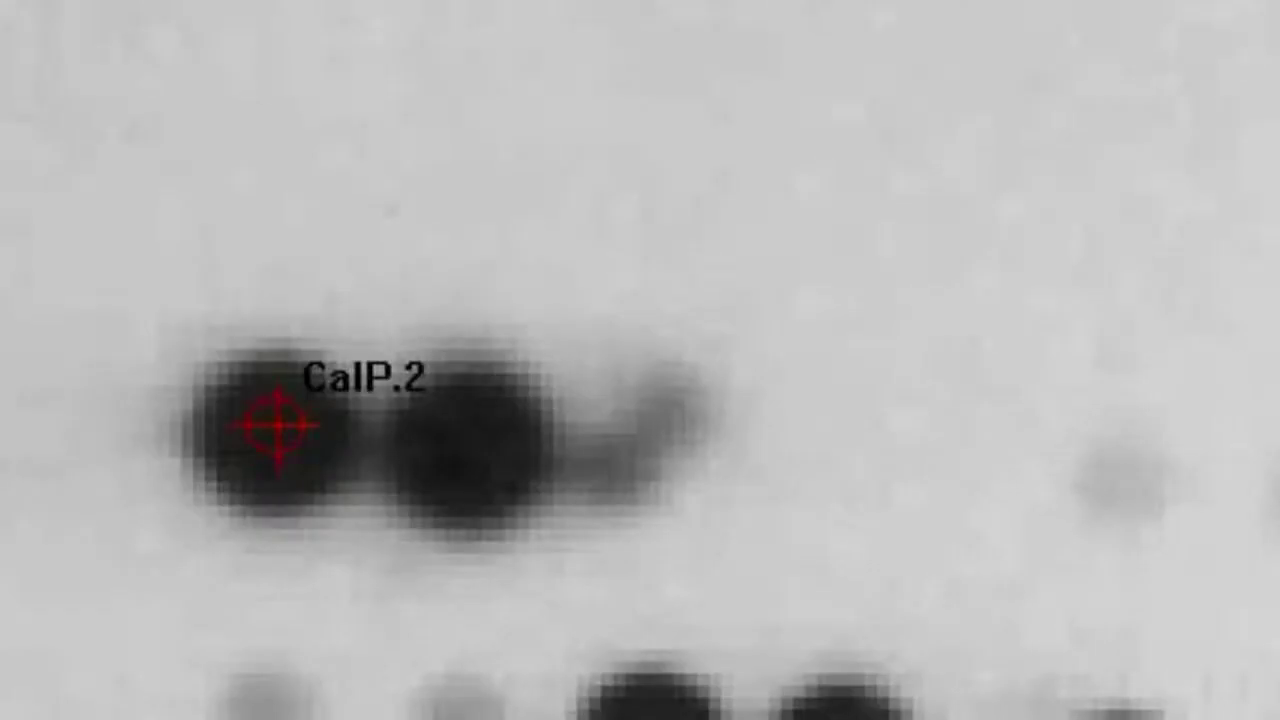
key(Left)
key(Down)
key(Down)
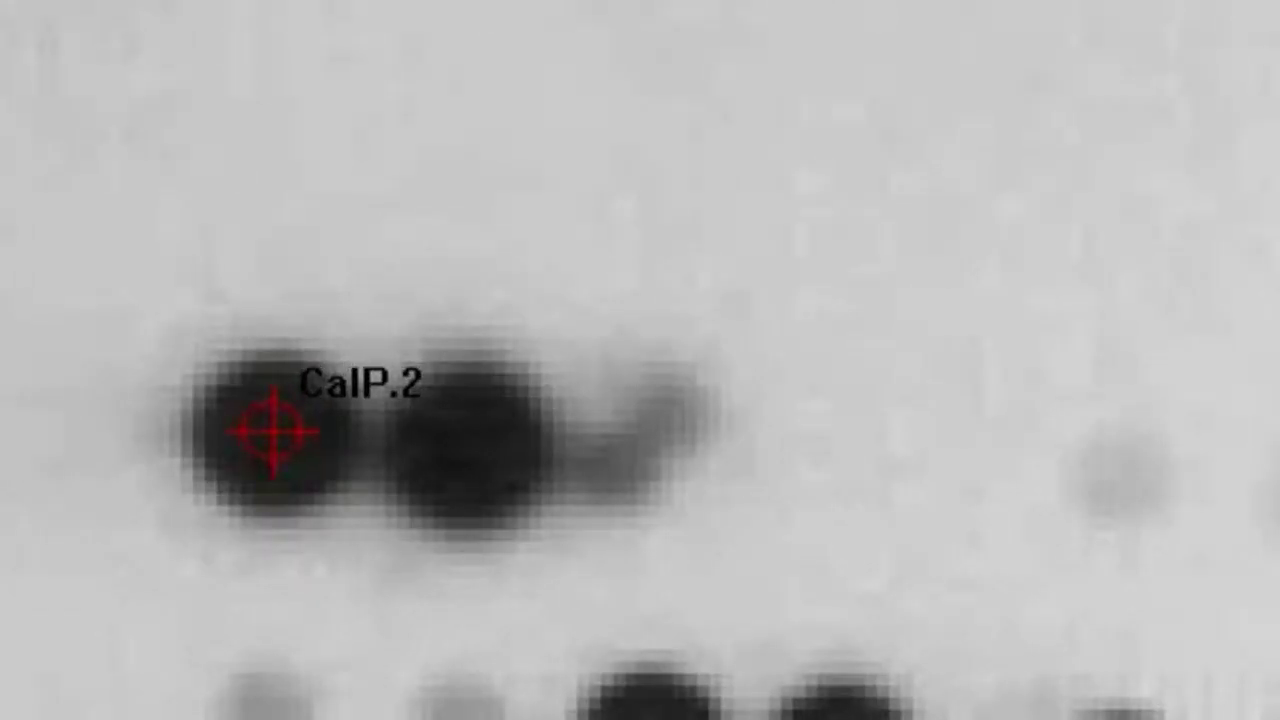
key(Down)
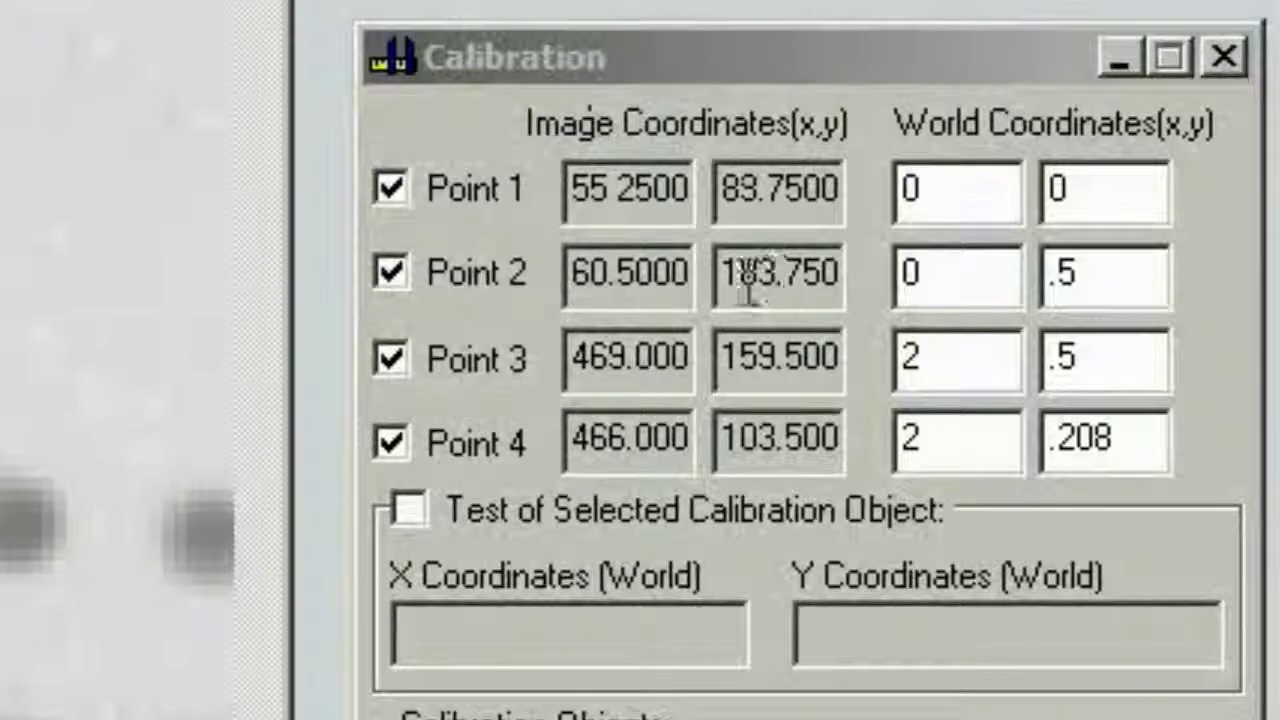
Nudge calibration Point 3 onto its spot's center, at about image coordinates 468.5, 159.25
key(Down)
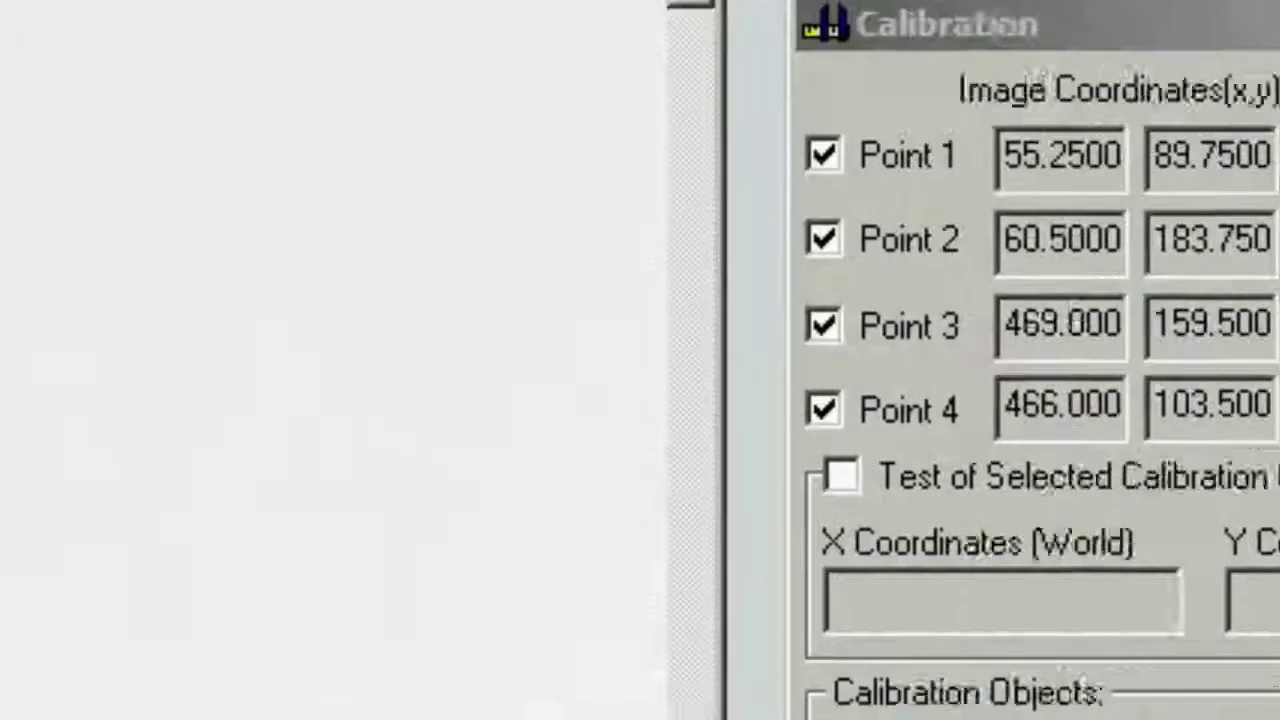
key(Right)
key(Right)
key(Right)
key(Left)
key(Up)
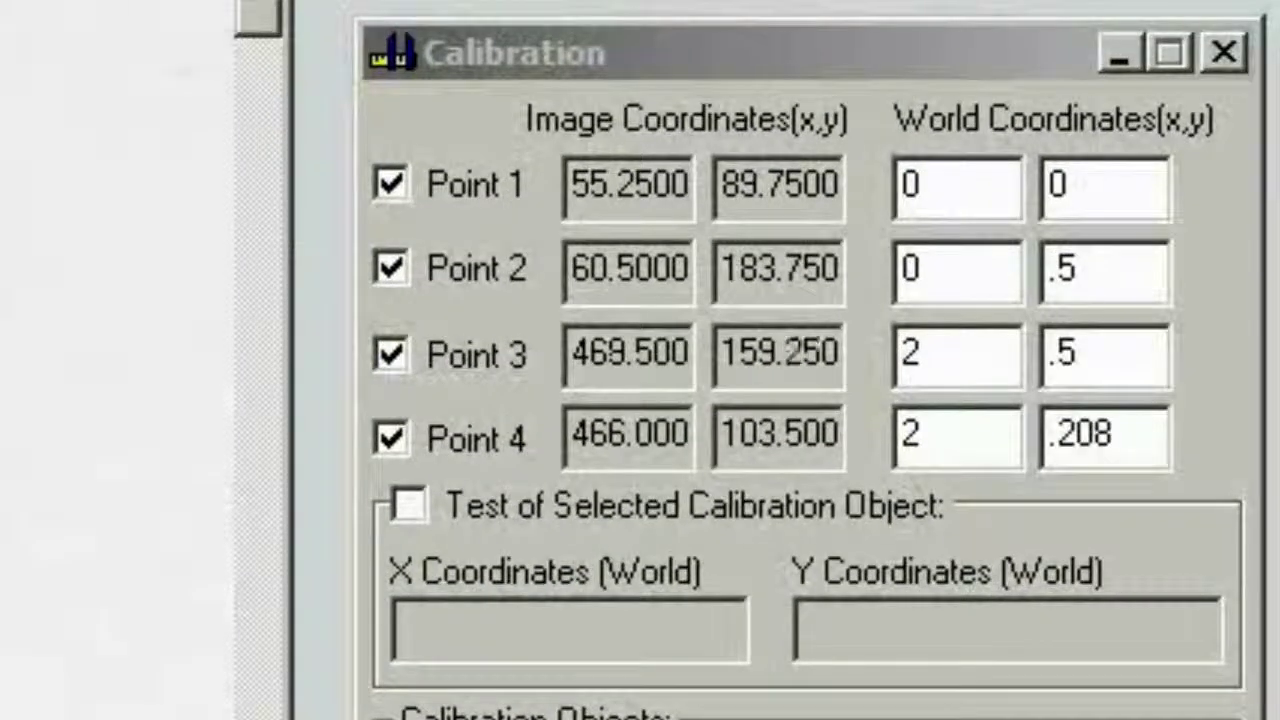
key(Up)
key(Left)
key(Left)
key(Left)
key(Left)
key(Down)
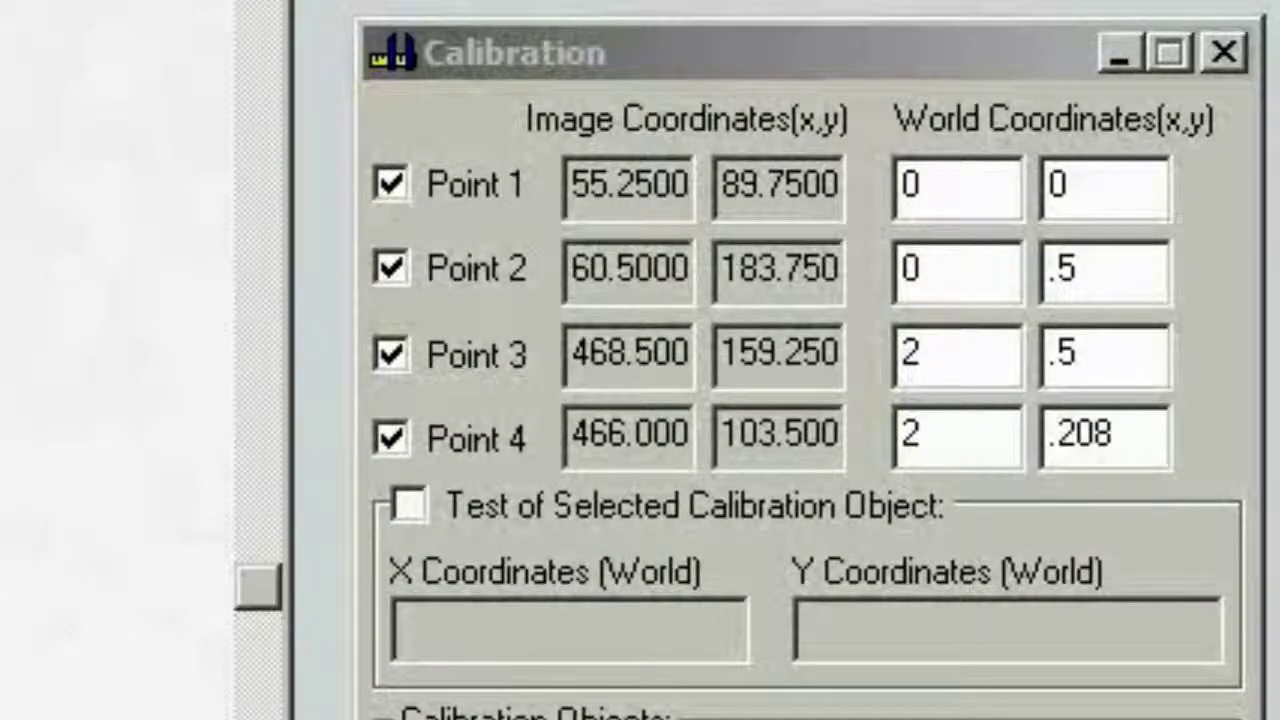
Nudge calibration Point 4 down to about image coordinates 466, 102.5, and return the MB1 image to 2x zoom
key(Down)
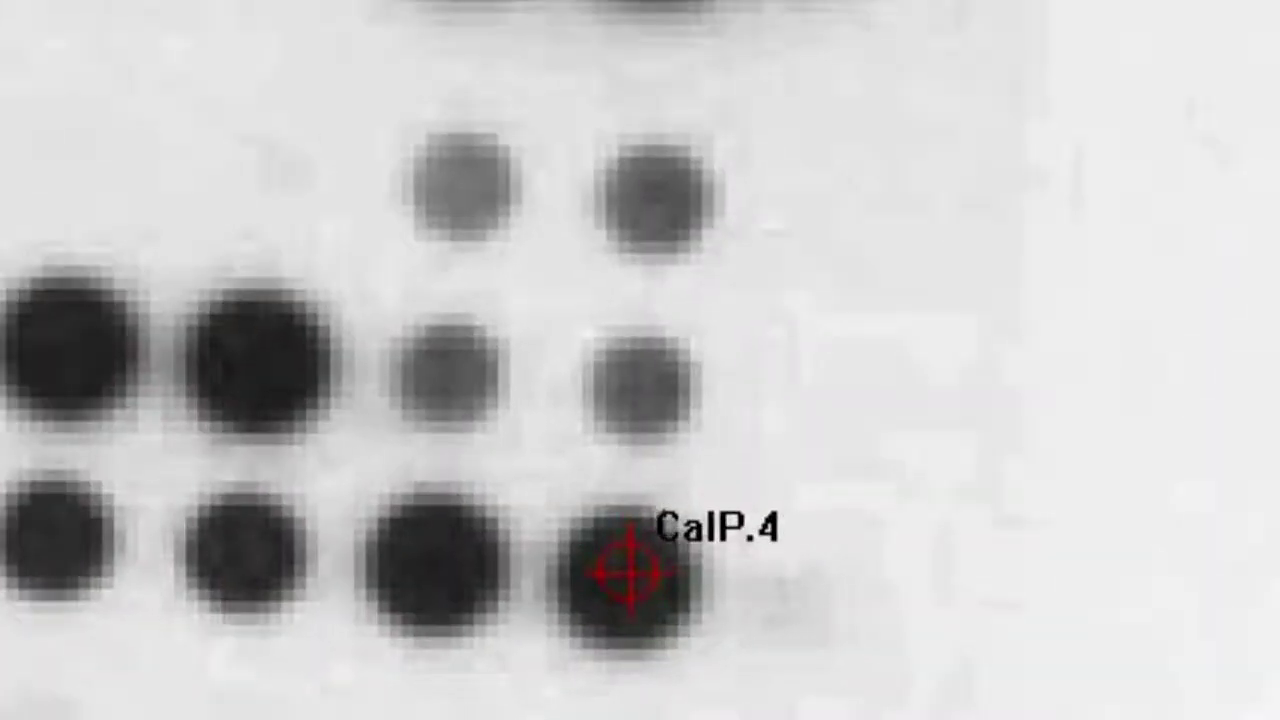
key(Down)
key(Down)
key(Down)
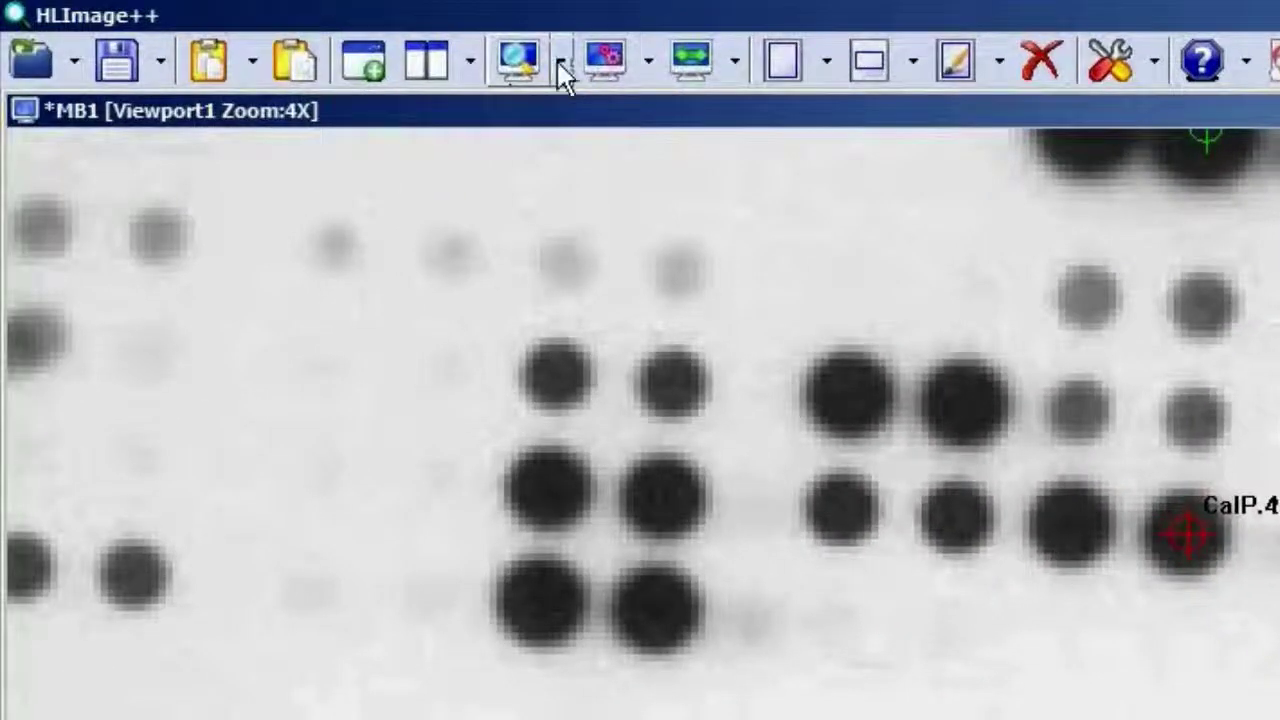
click(563, 78)
click(547, 132)
click(680, 68)
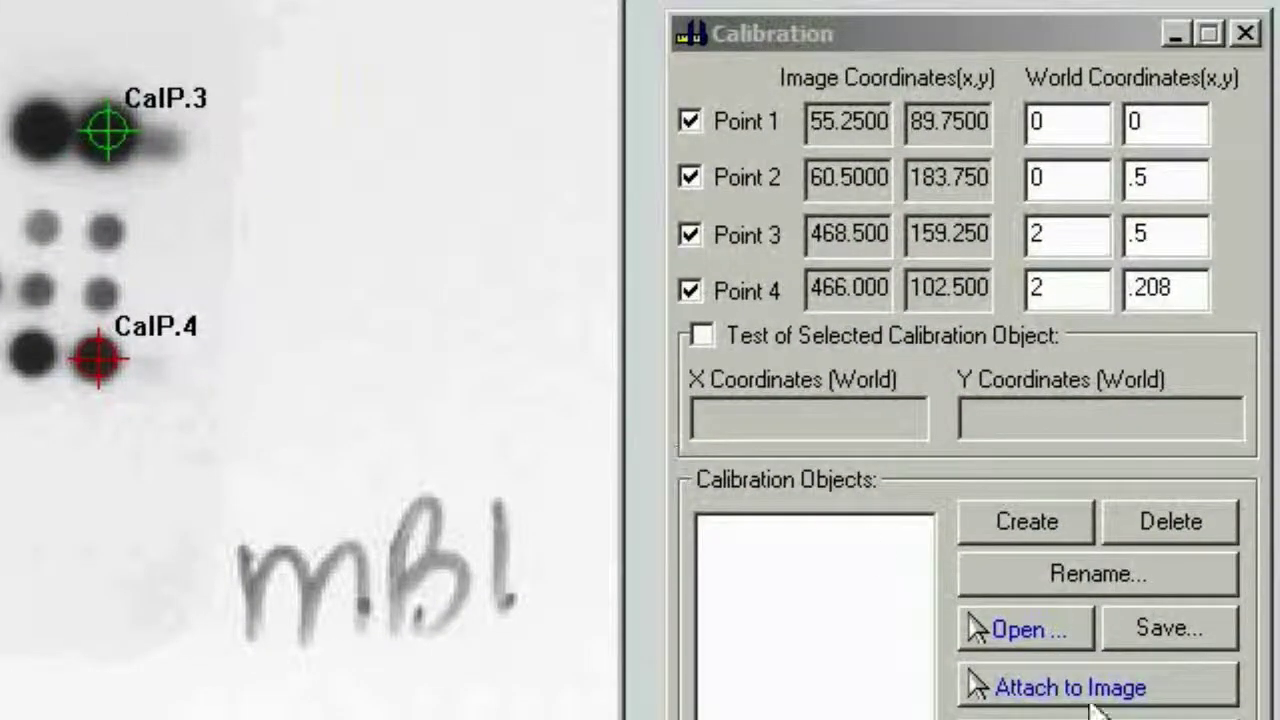
Create a calibration object from the four points and rename it MB1
click(1026, 525)
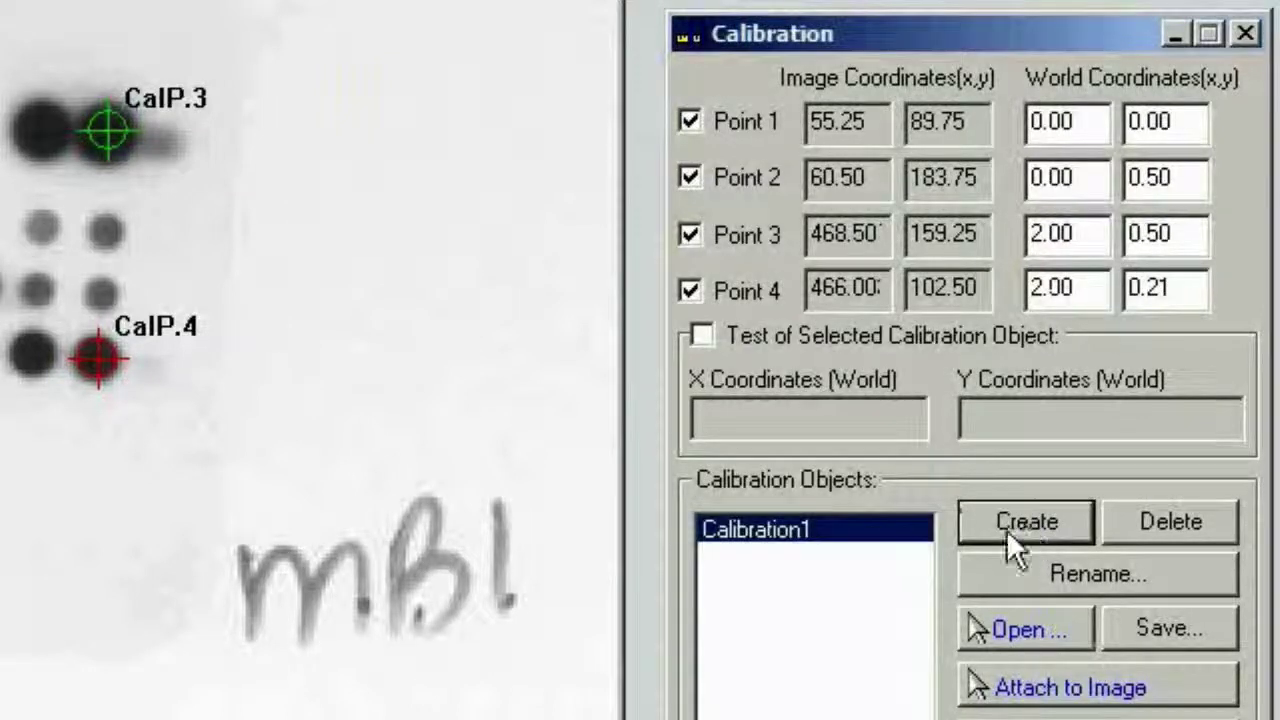
click(778, 512)
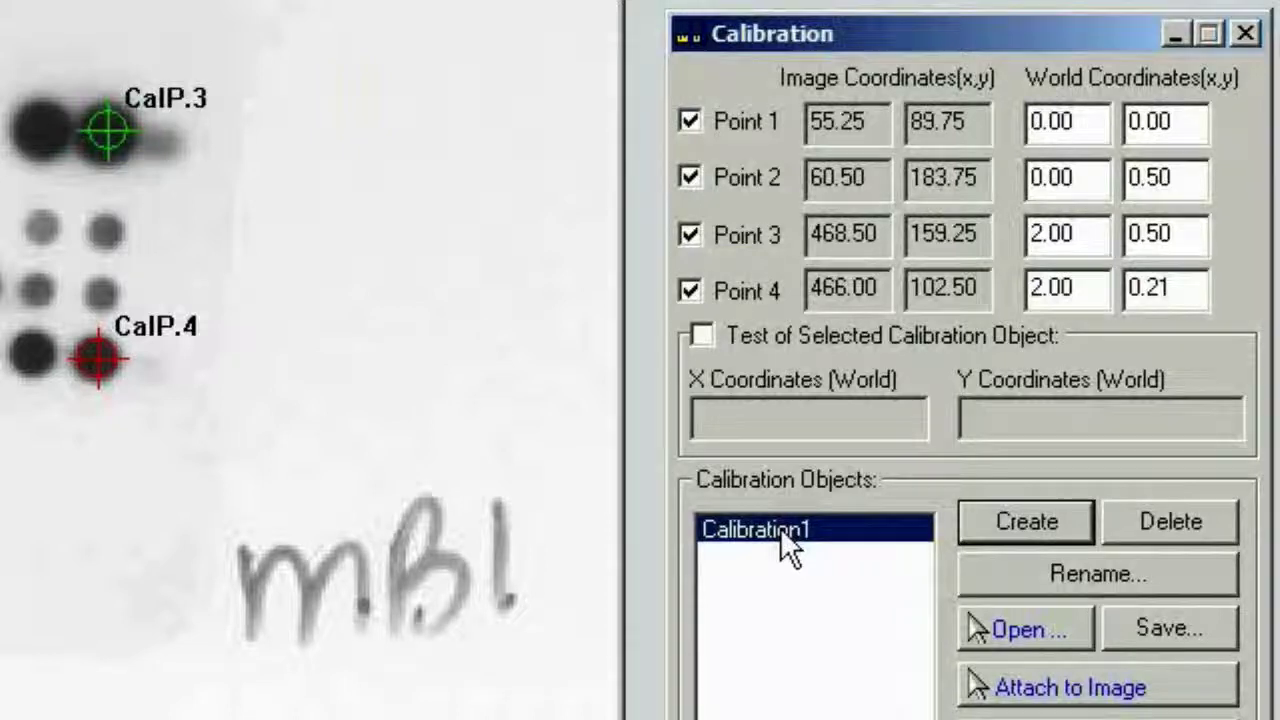
click(1092, 578)
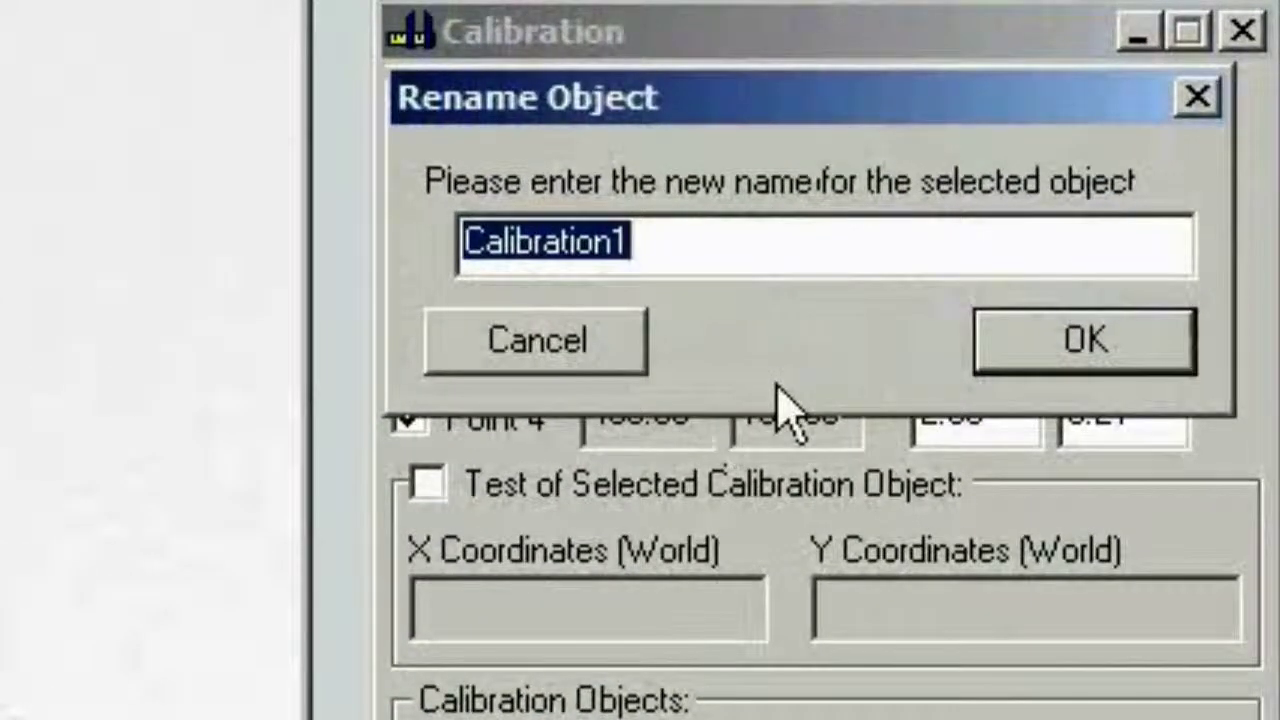
text(MB1)
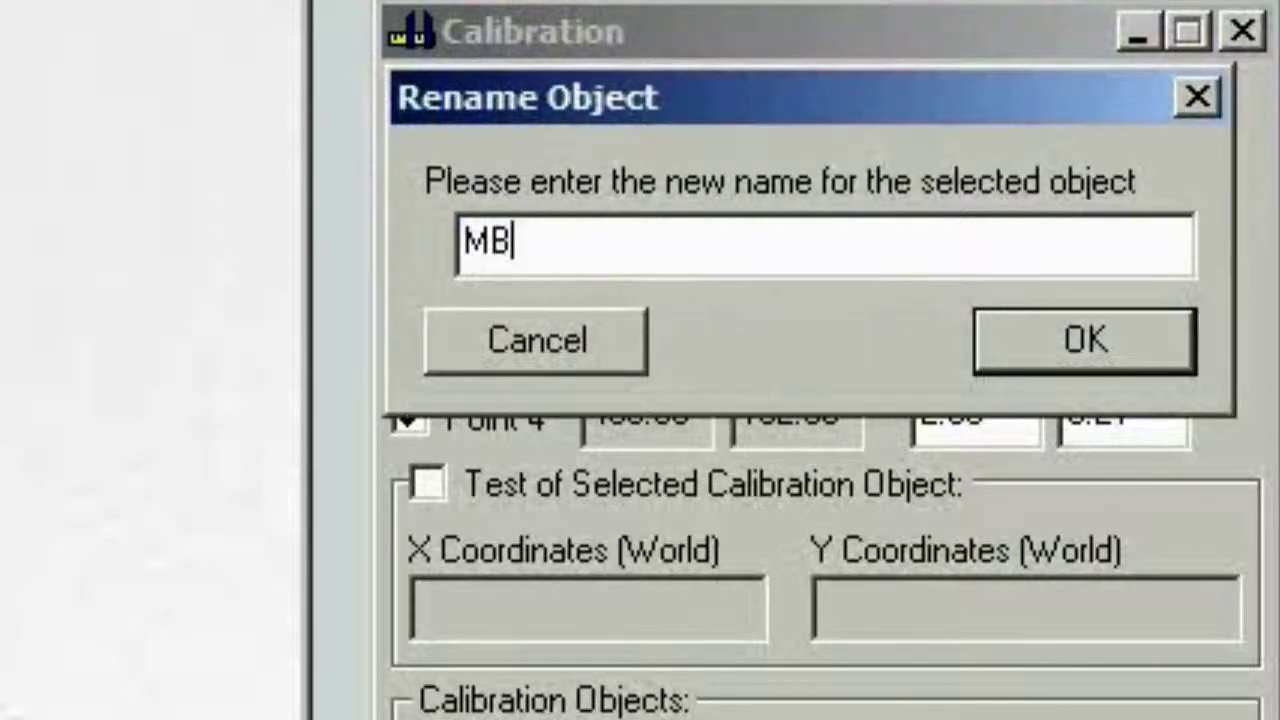
click(1051, 352)
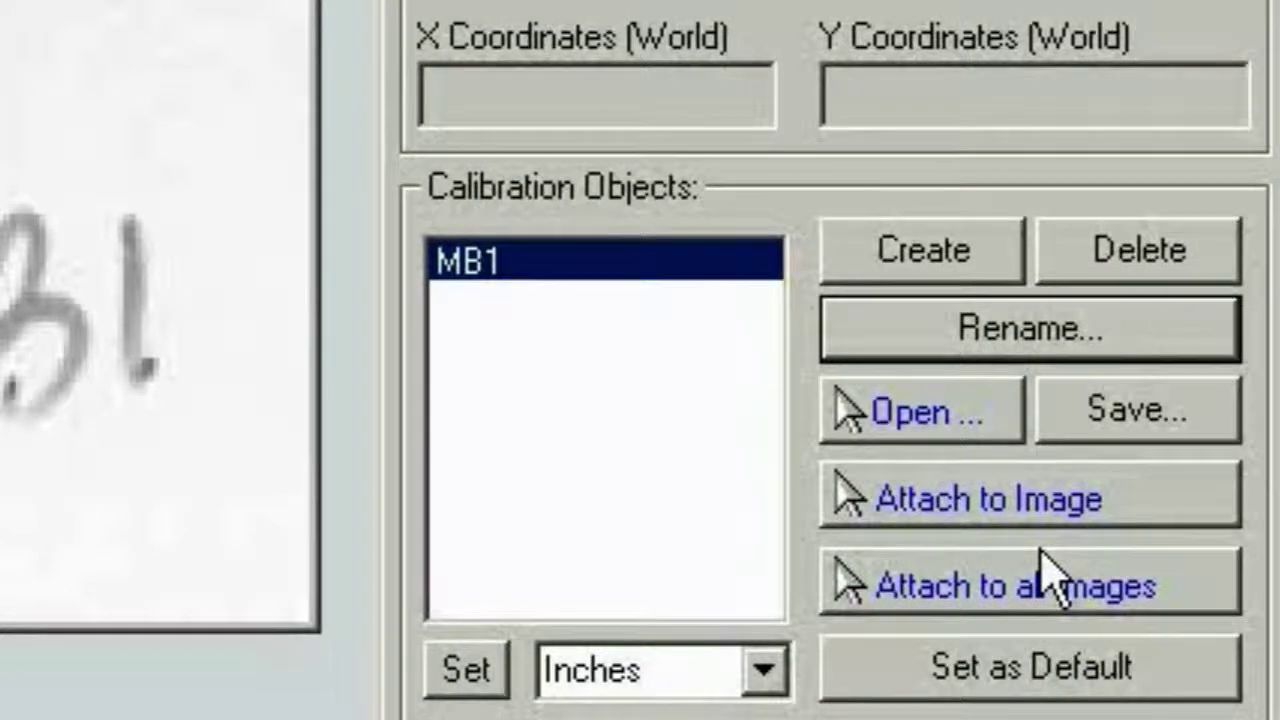
Attach the MB1 calibration to the image, and replace the Calibration window with the Array Tool placed below the MB1 image
click(1036, 500)
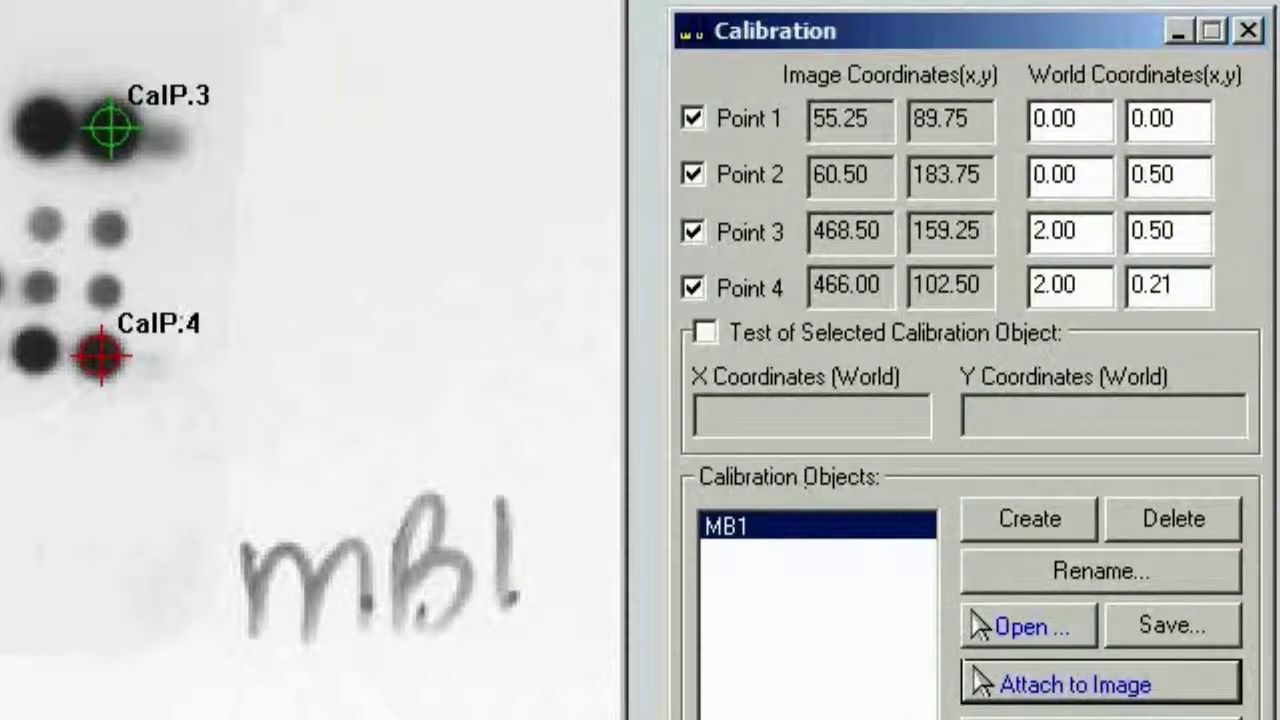
click(1248, 31)
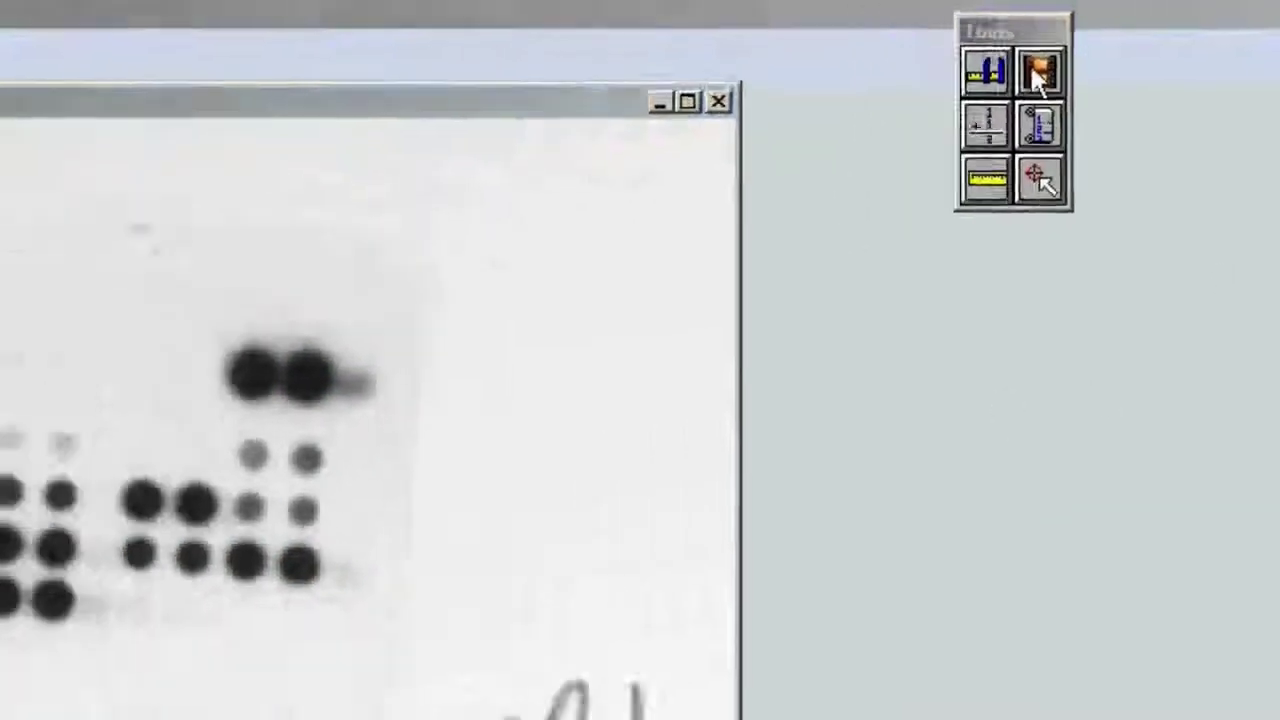
click(954, 88)
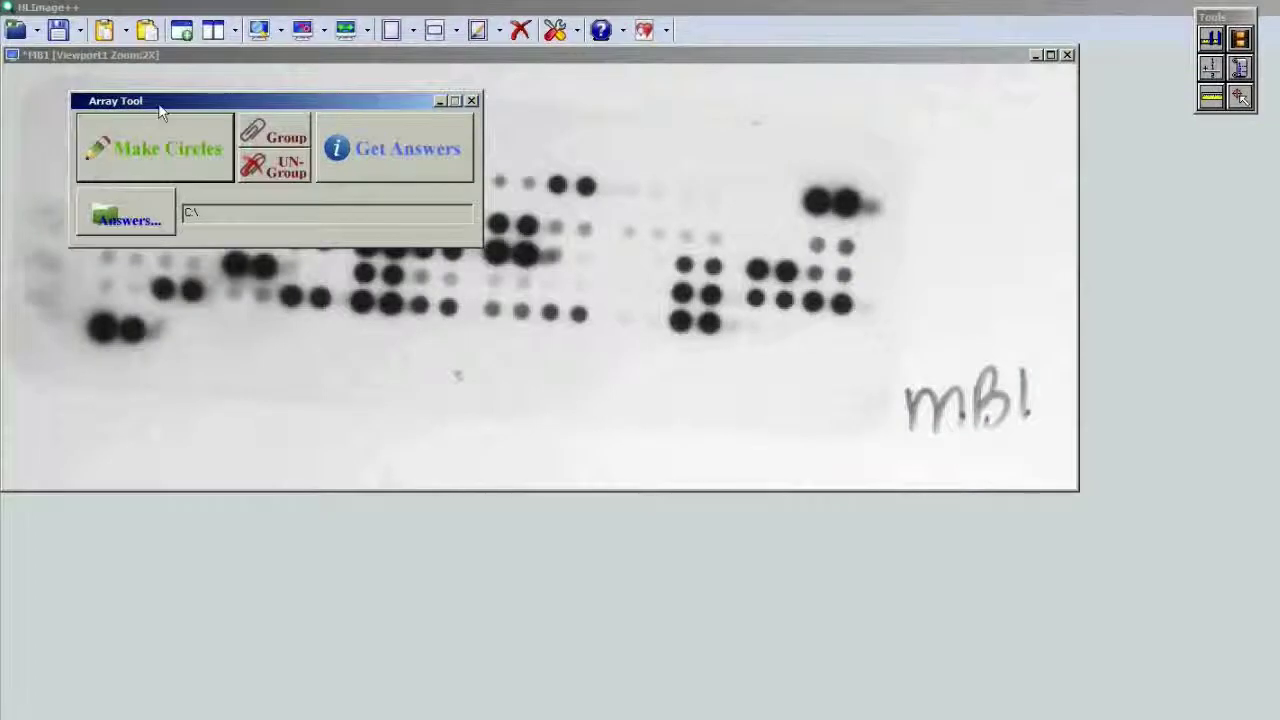
drag(167, 104, 757, 508)
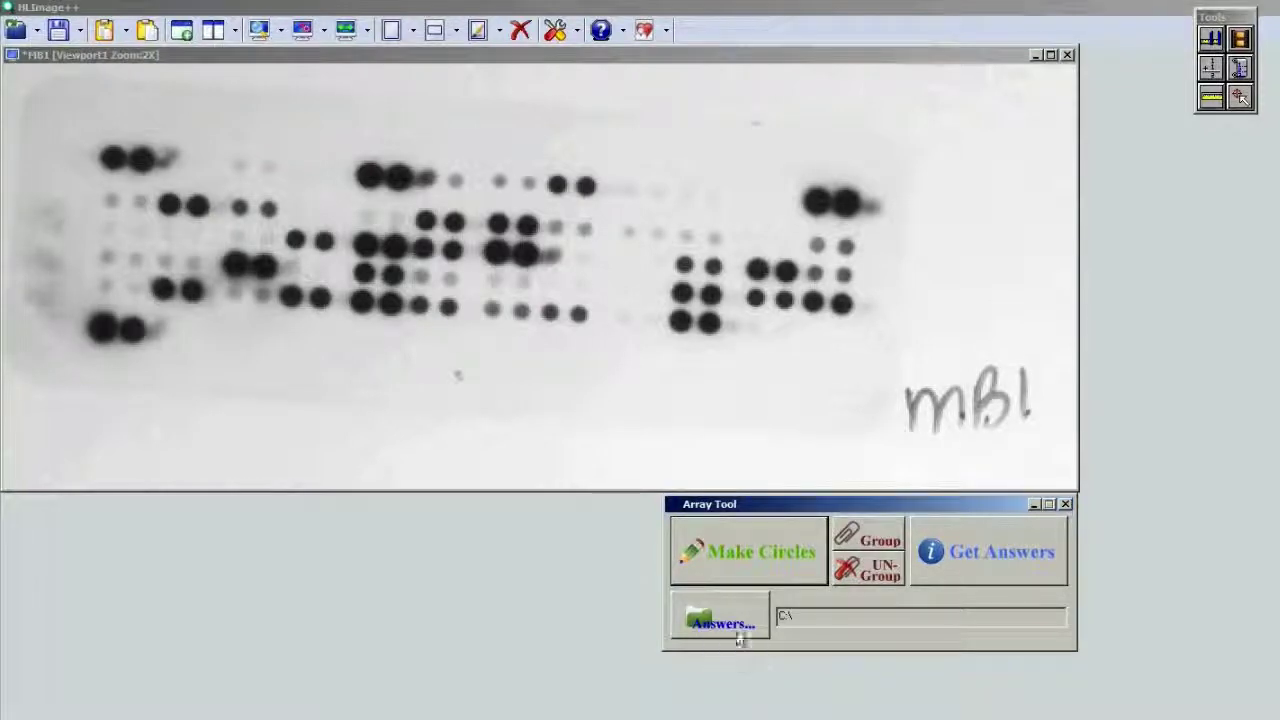
Start choosing the folder for the result files and browse to C:\CustomerProjects\MayoClinic
click(741, 639)
click(650, 393)
double_click(598, 416)
drag(994, 351, 1012, 382)
double_click(711, 386)
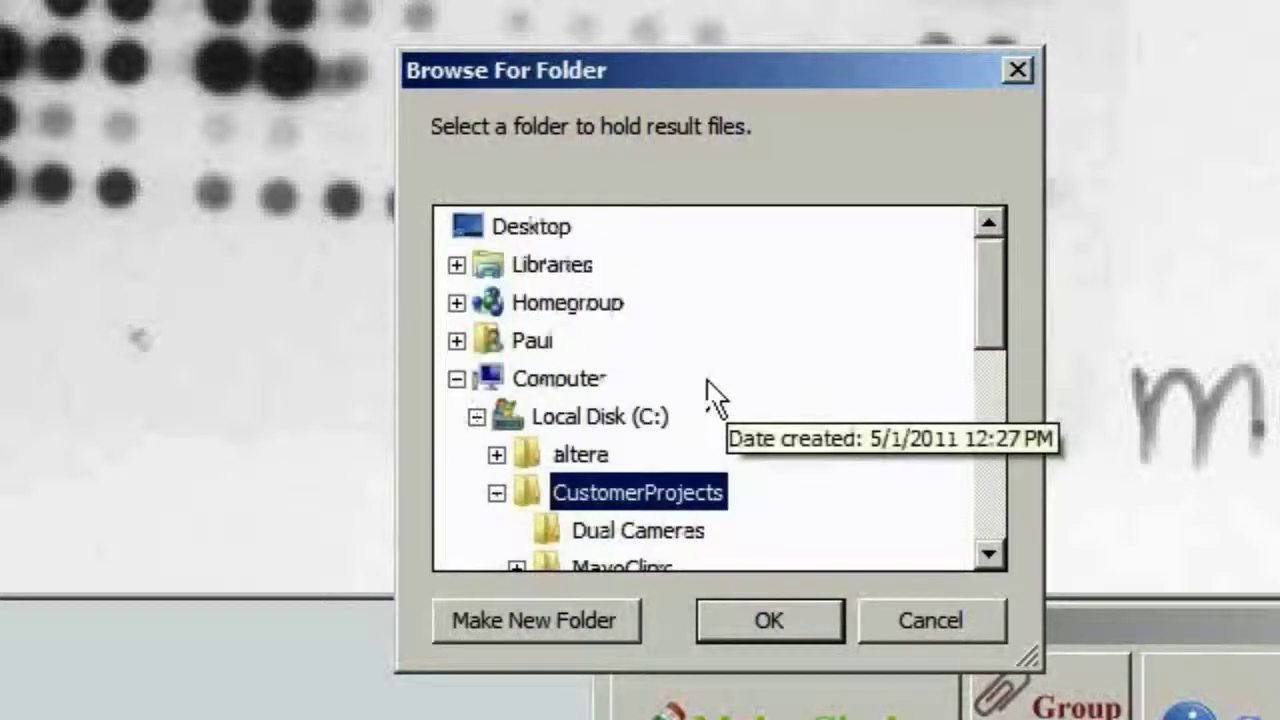
drag(987, 300, 984, 337)
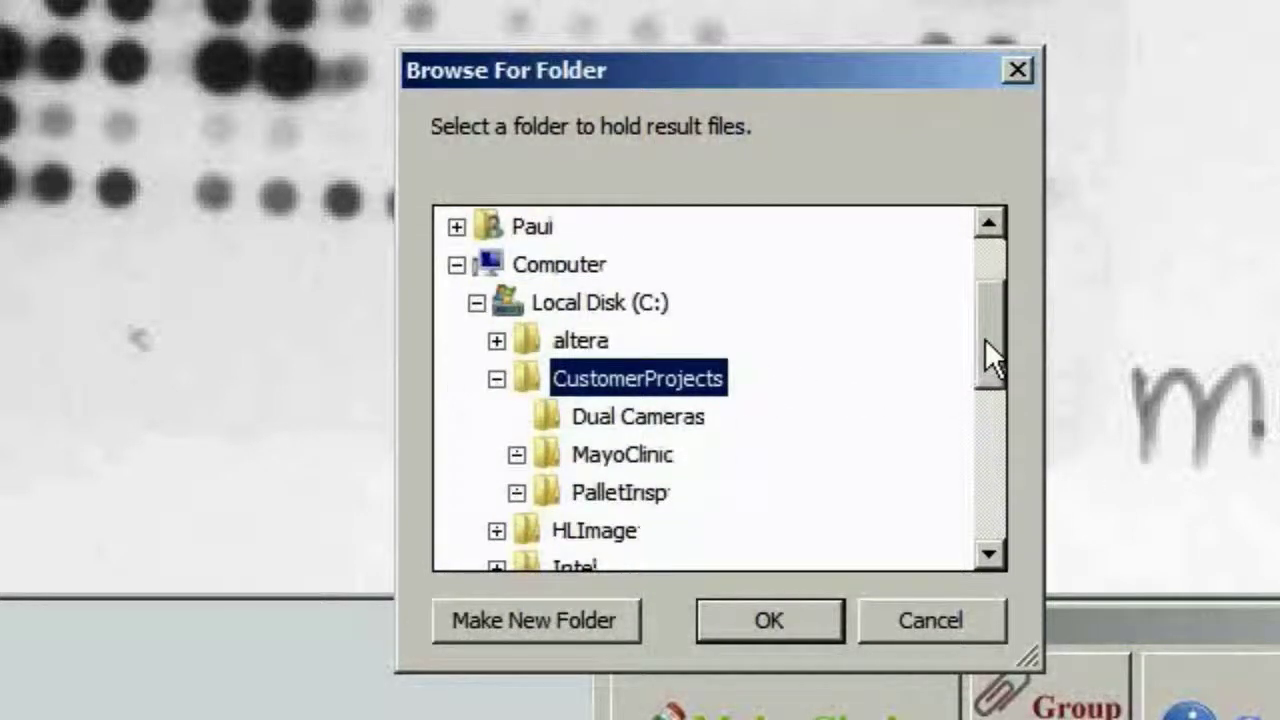
click(645, 458)
Create a Results folder inside MayoClinic and choose it to hold the result files
drag(991, 330, 998, 385)
click(532, 620)
text(Results)
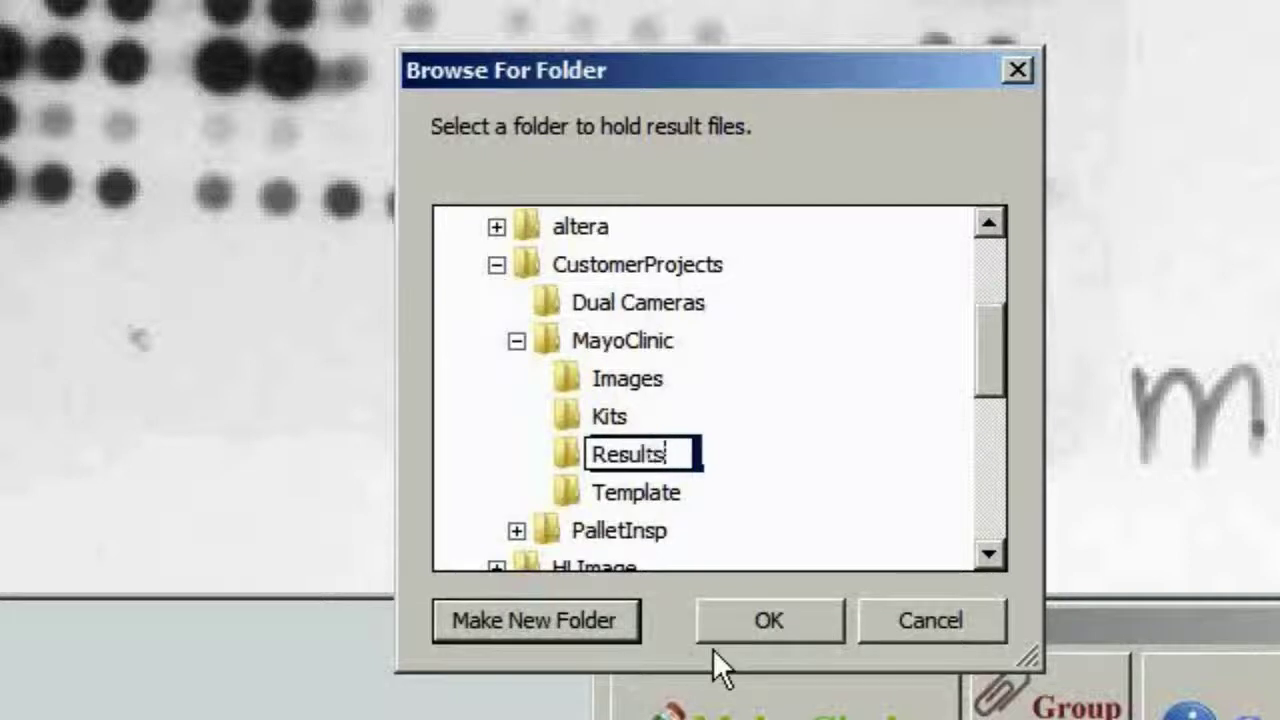
click(752, 615)
click(752, 616)
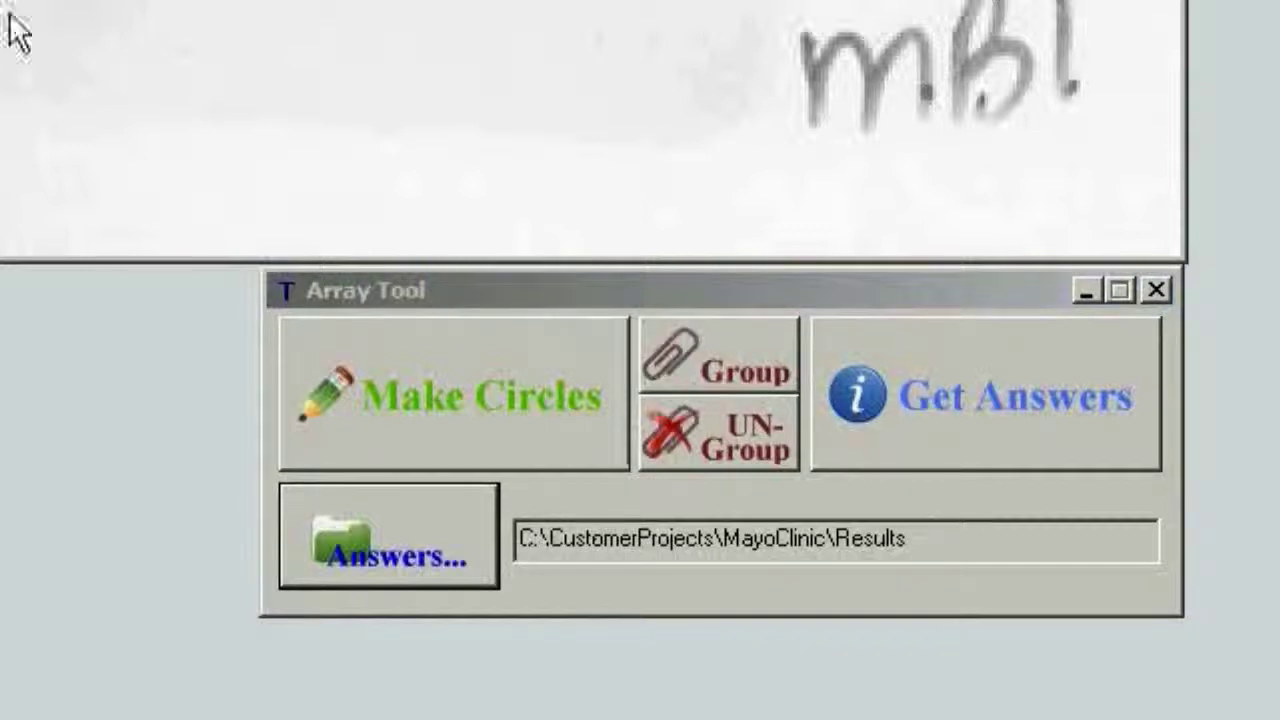
Generate the array circles over the spots of the MB1 image with Make Circles
click(540, 296)
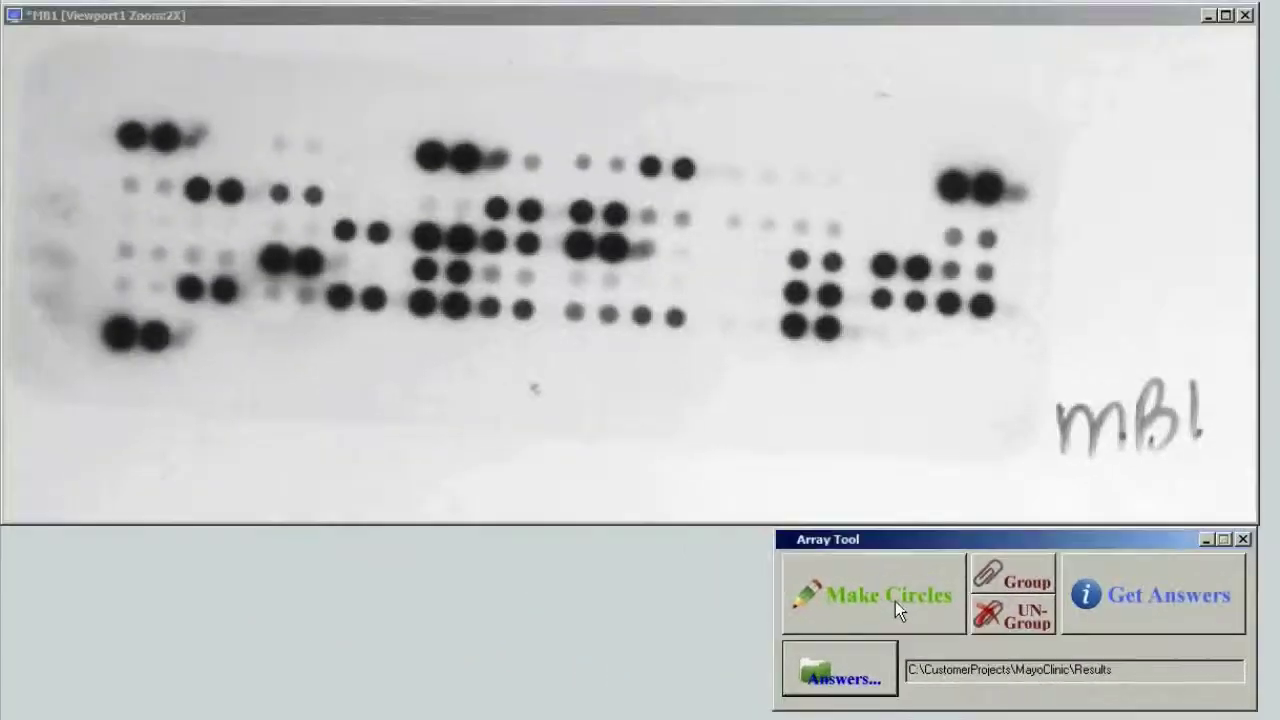
click(520, 418)
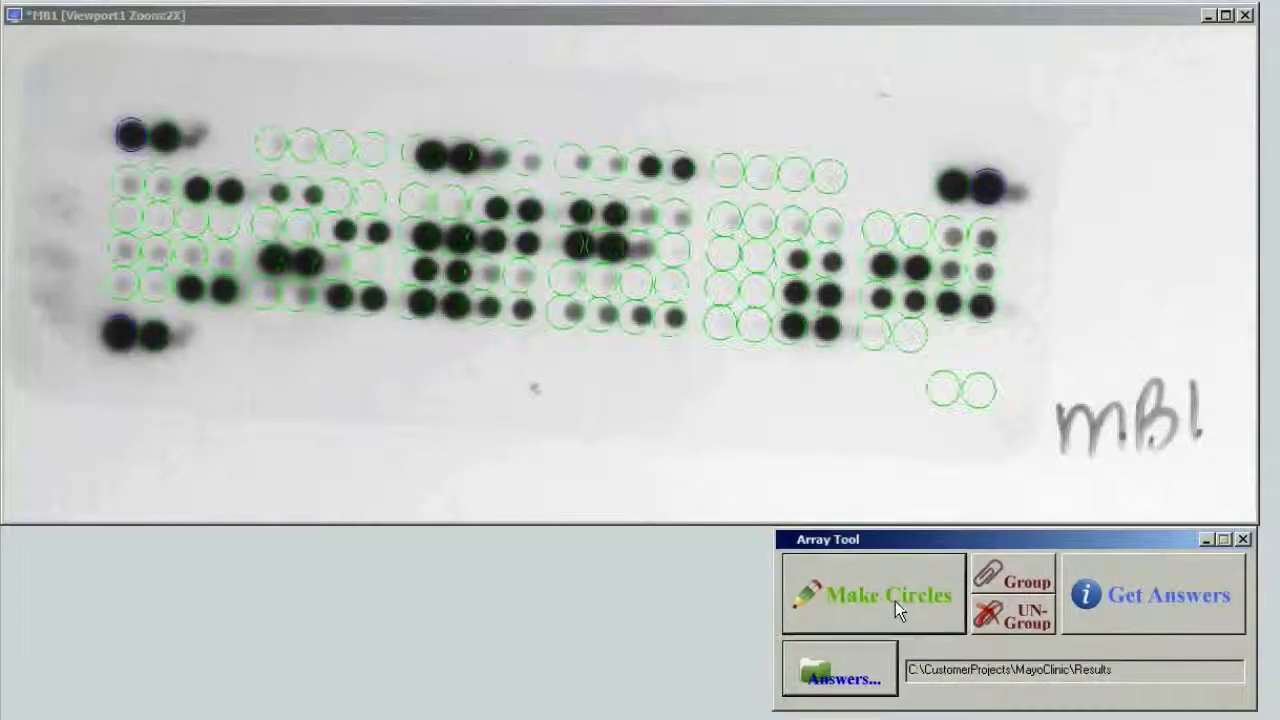
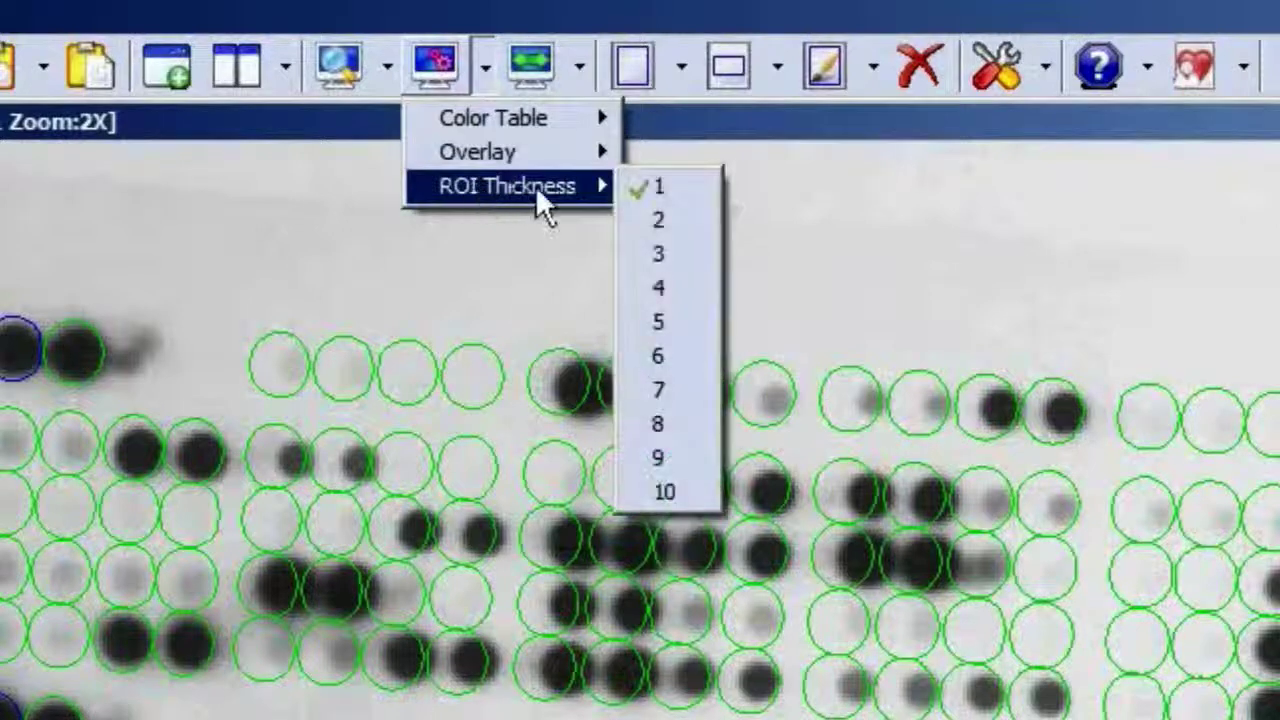
Set the ROI thickness to 2 and review the circle and row definitions in Template.ini
click(663, 220)
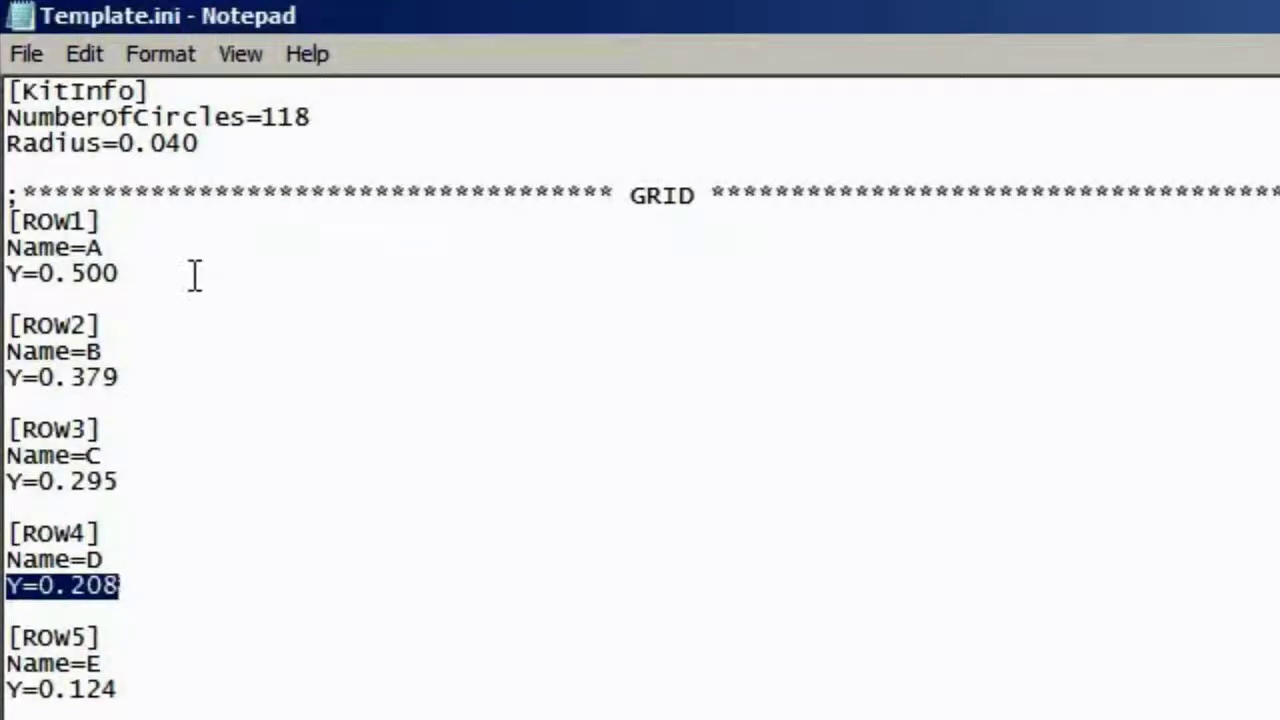
scroll(217, 302, down, 19)
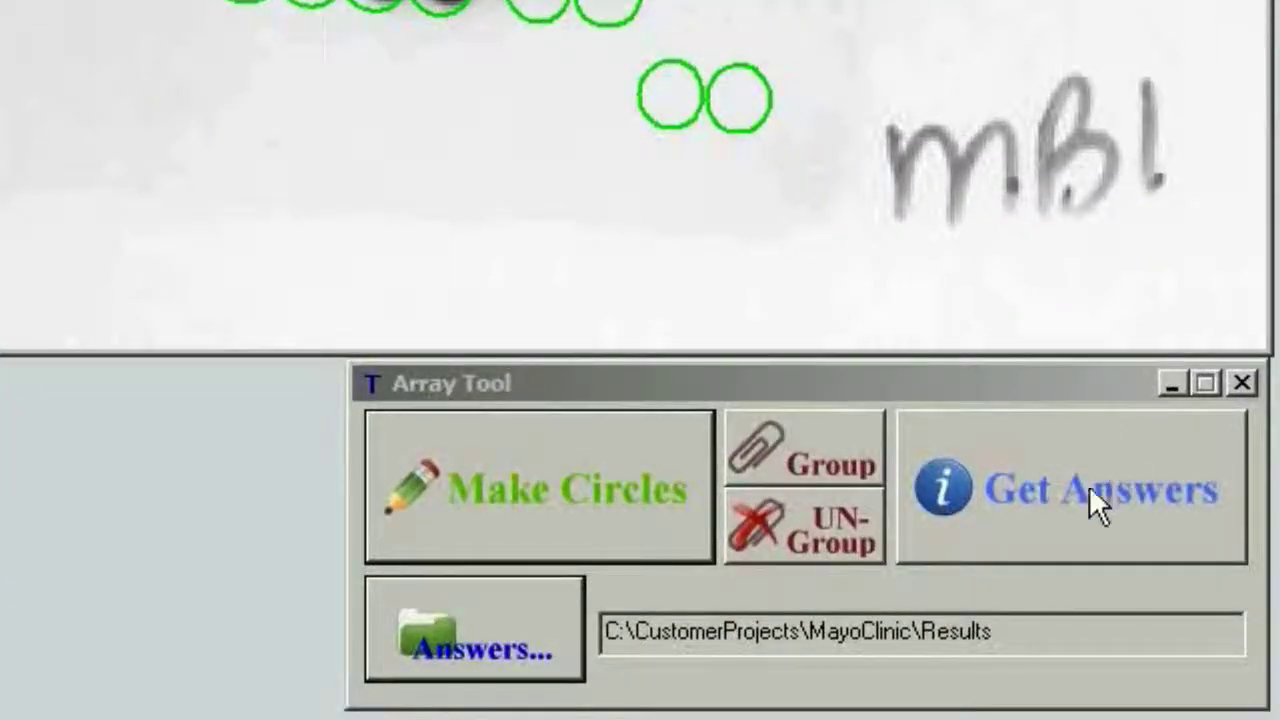
Get the answers for the MB1 array circles and save them to C:\CustomerProjects\MayoClinic\Results\MB1.csv
click(1088, 492)
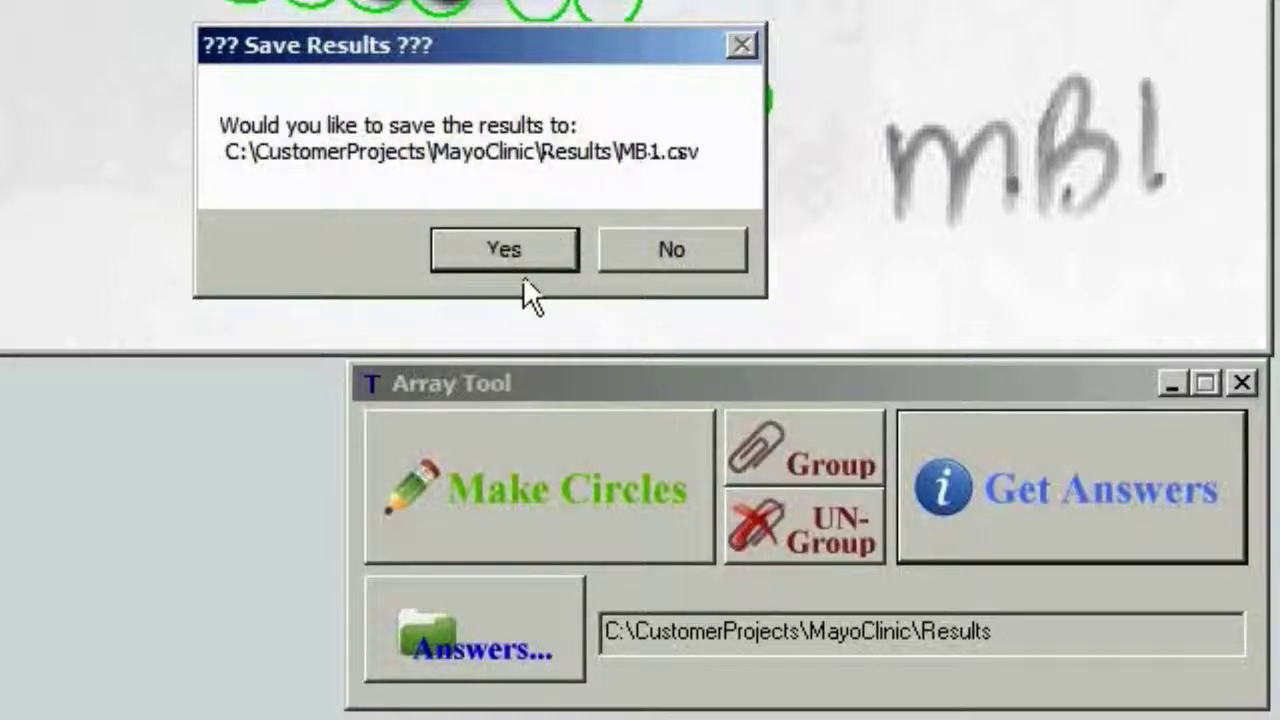
click(518, 247)
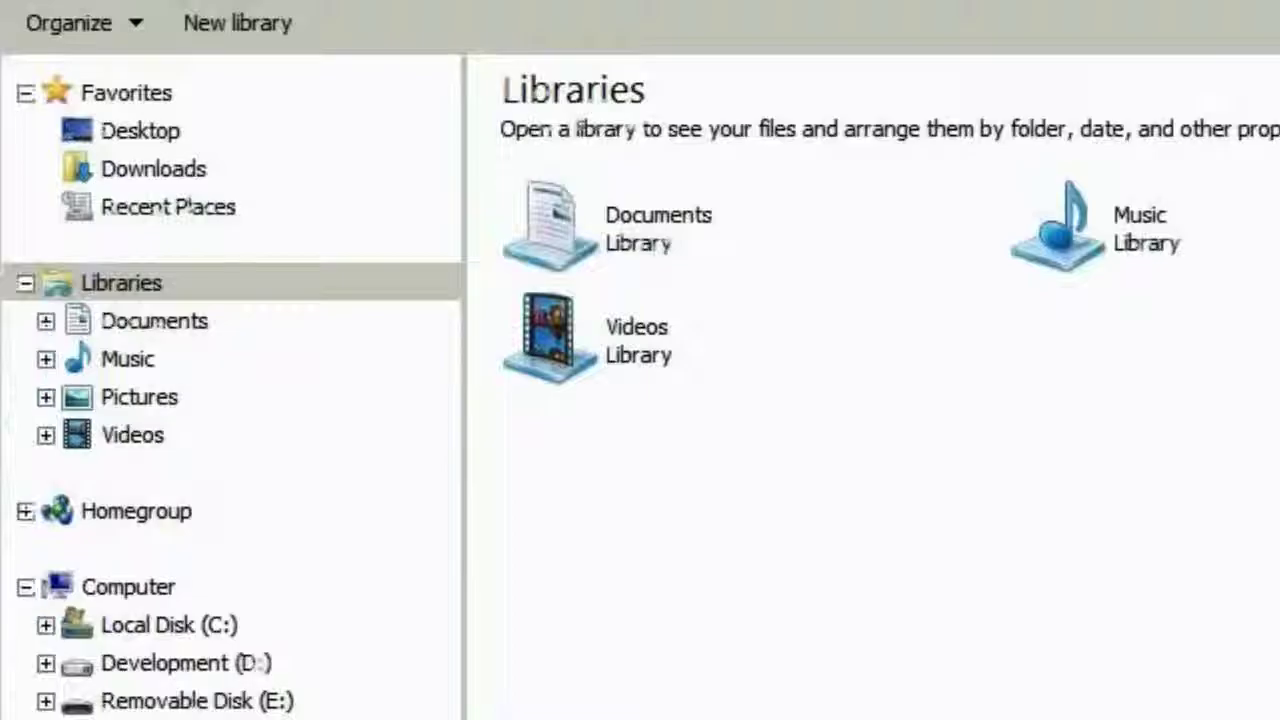
Browse to C:\CustomerProjects\MayoClinic\Results in the file explorer and open MB1.csv
click(215, 628)
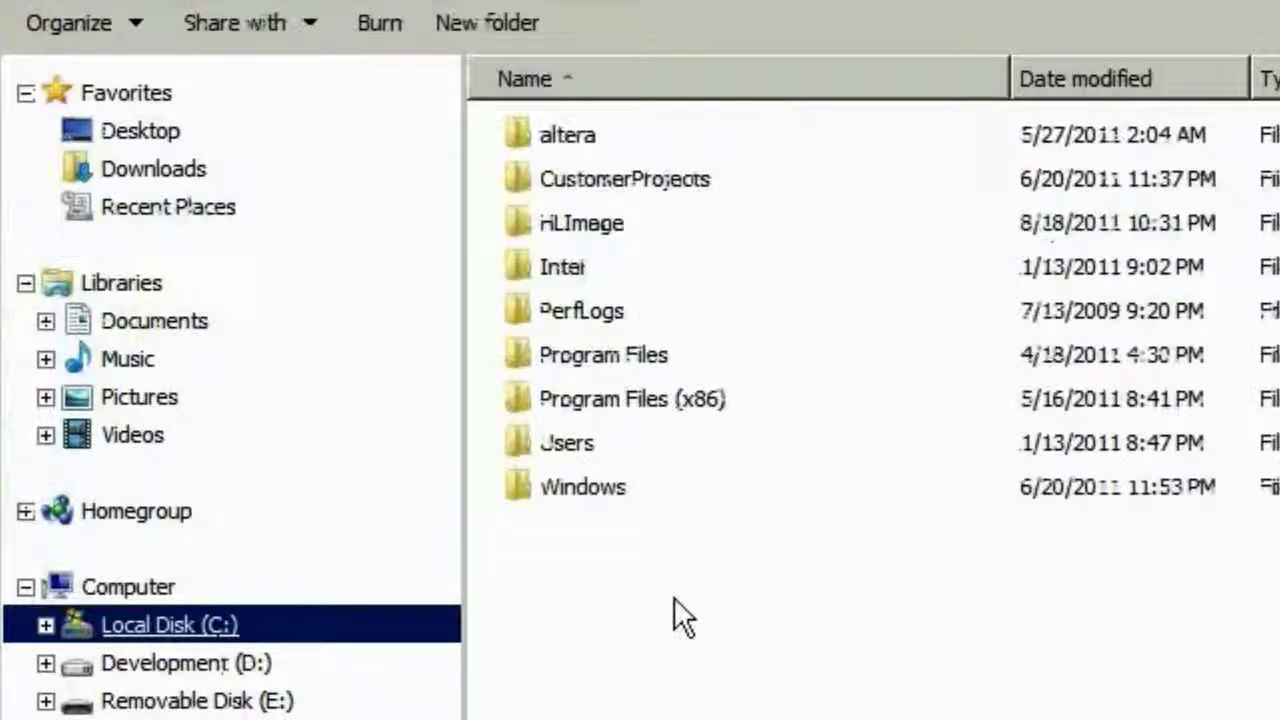
double_click(626, 178)
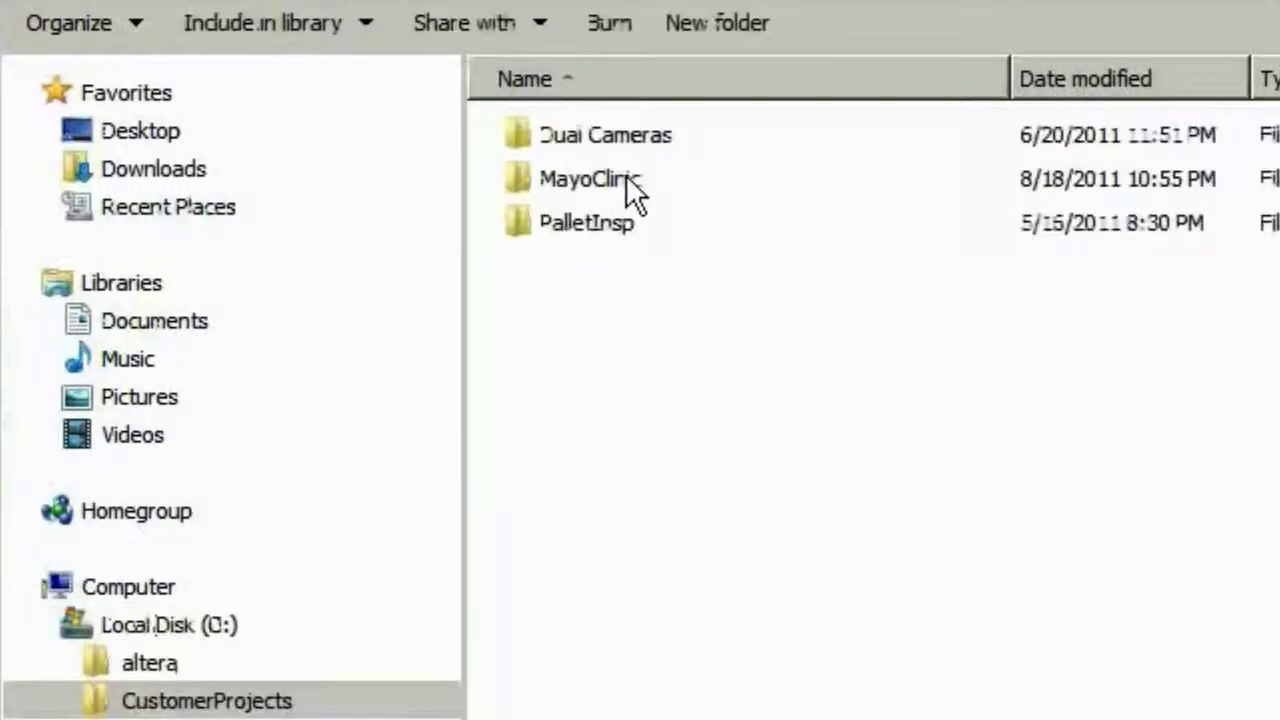
double_click(626, 177)
double_click(576, 230)
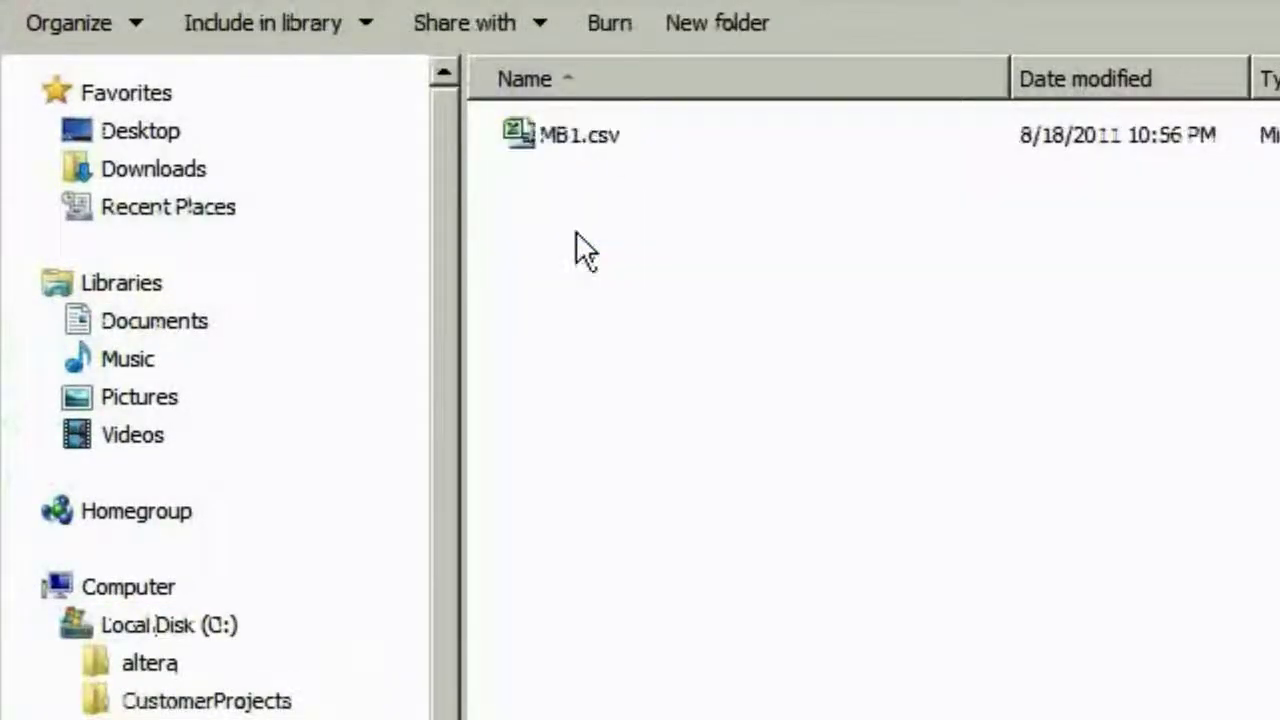
double_click(599, 133)
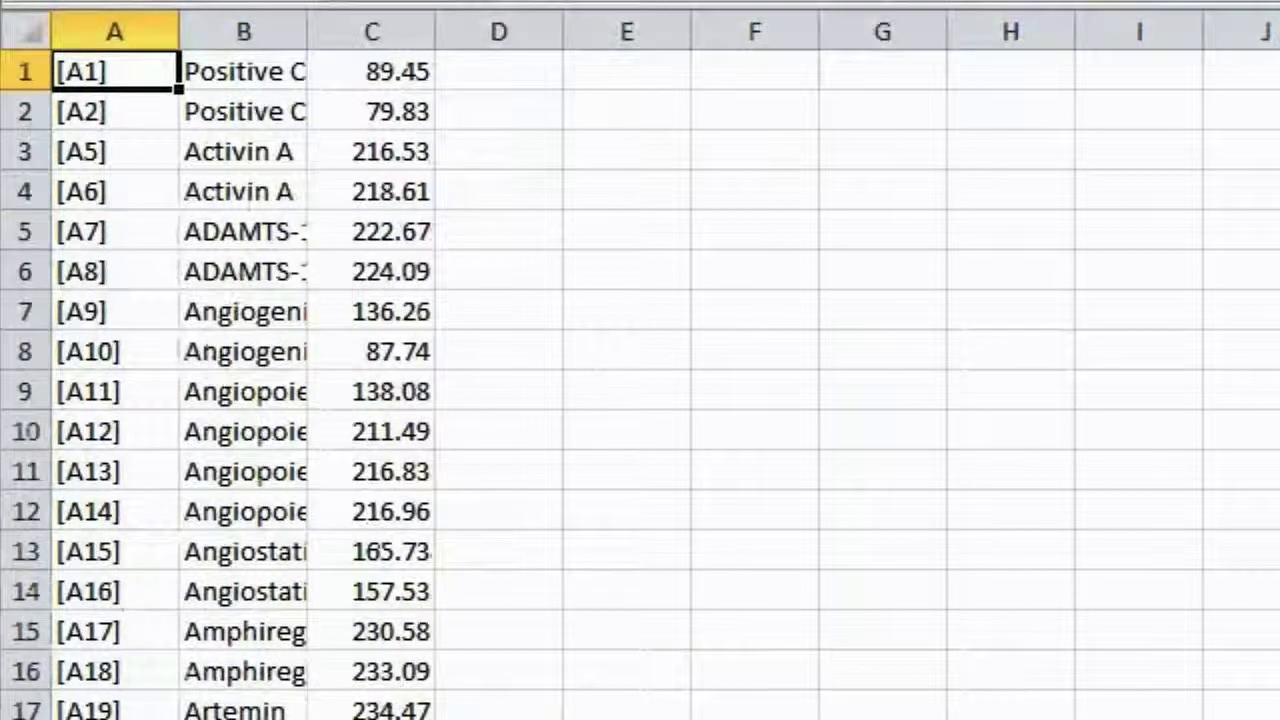
Widen columns A to C of MB1.csv and check the spot labels, analyte names and measured intensities
drag(178, 29, 346, 30)
drag(474, 29, 637, 33)
drag(767, 35, 872, 35)
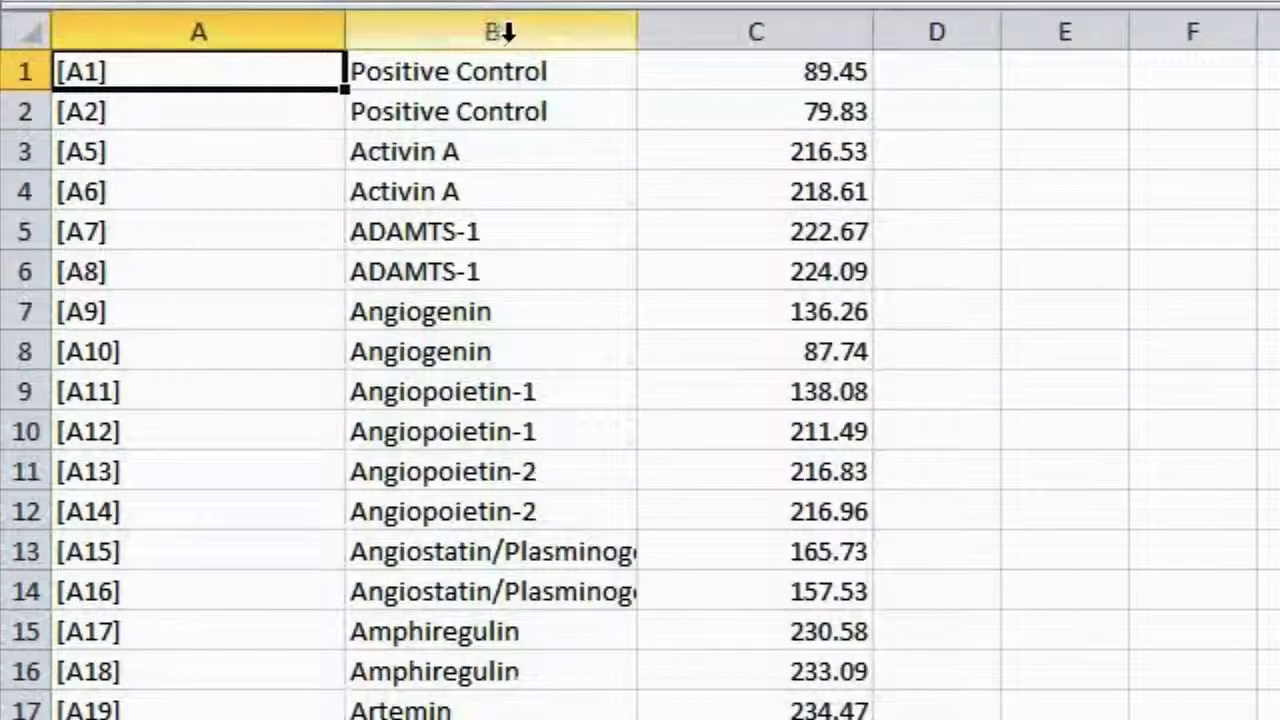
click(485, 71)
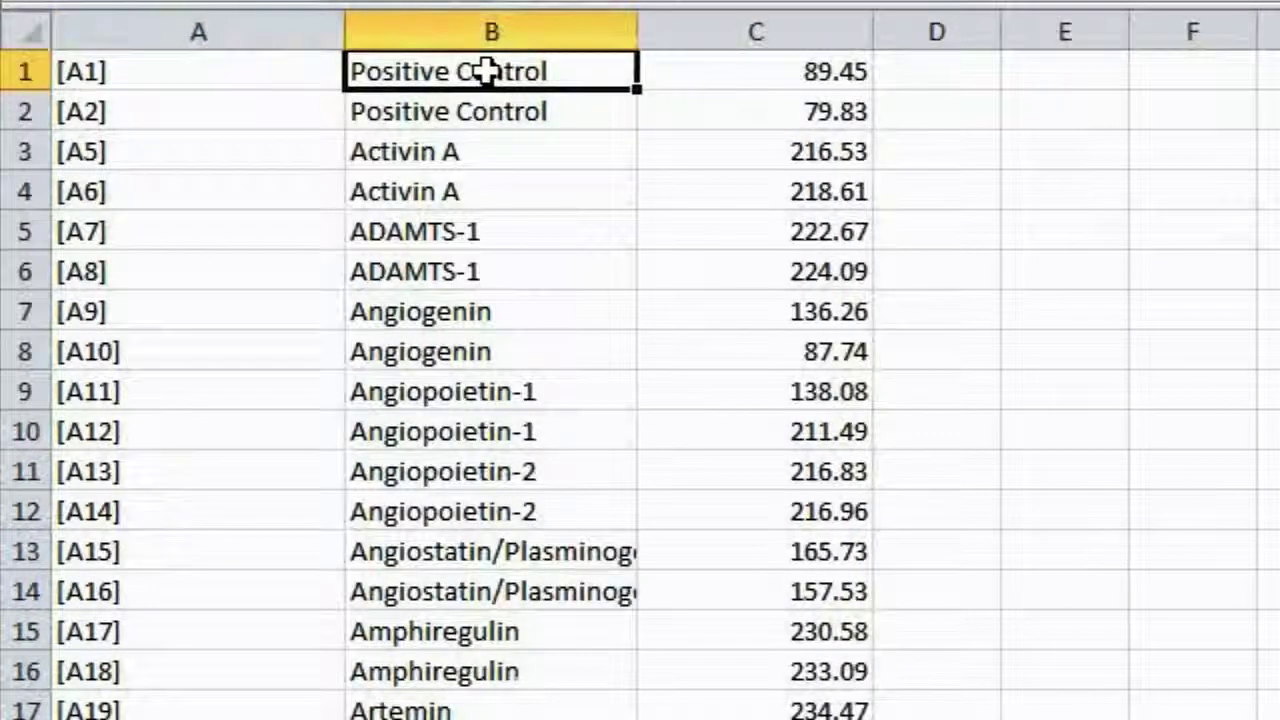
click(461, 150)
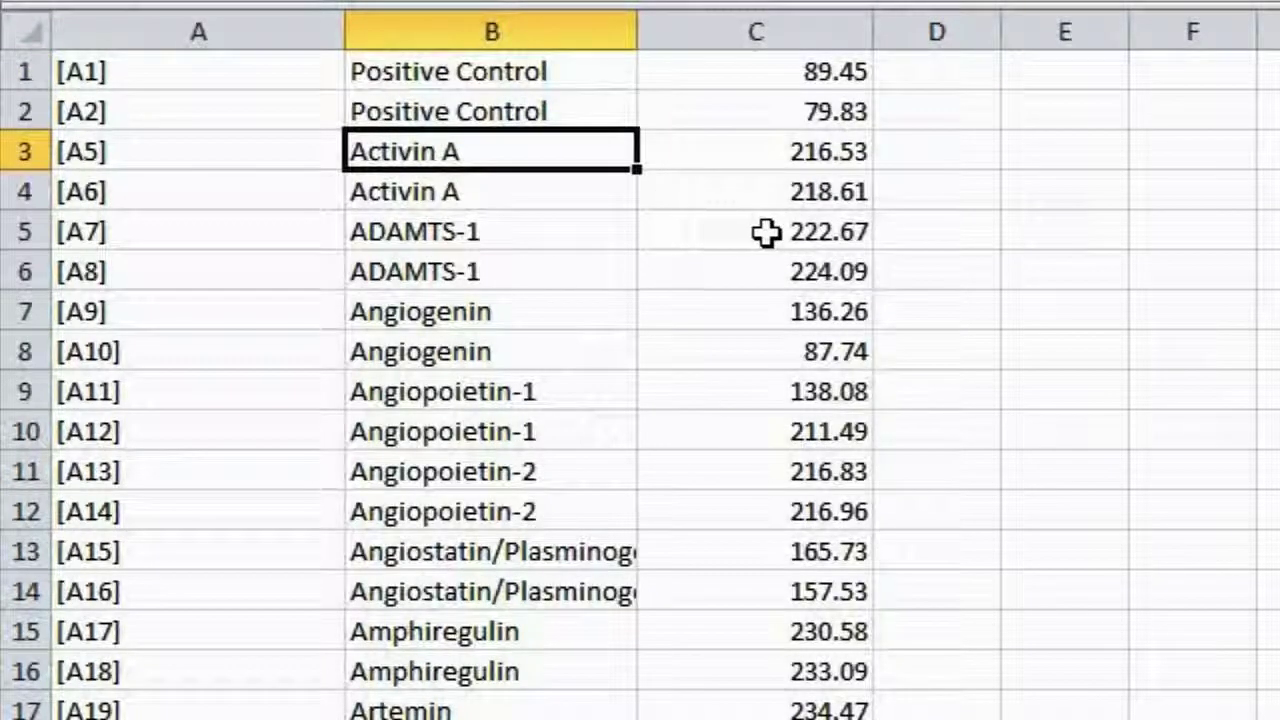
click(810, 78)
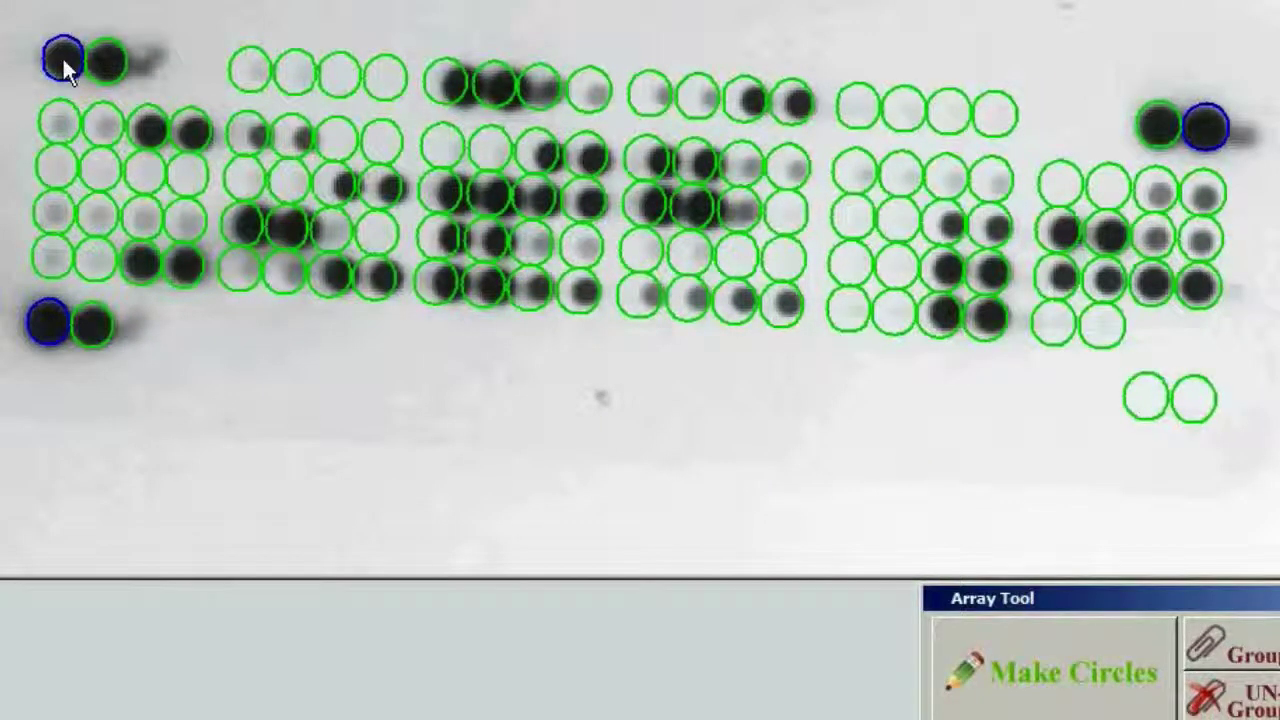
Select individual array circles and nudge the last top-row circle of the fourth block (A16) rightward until it is centred on its dark spot
click(62, 58)
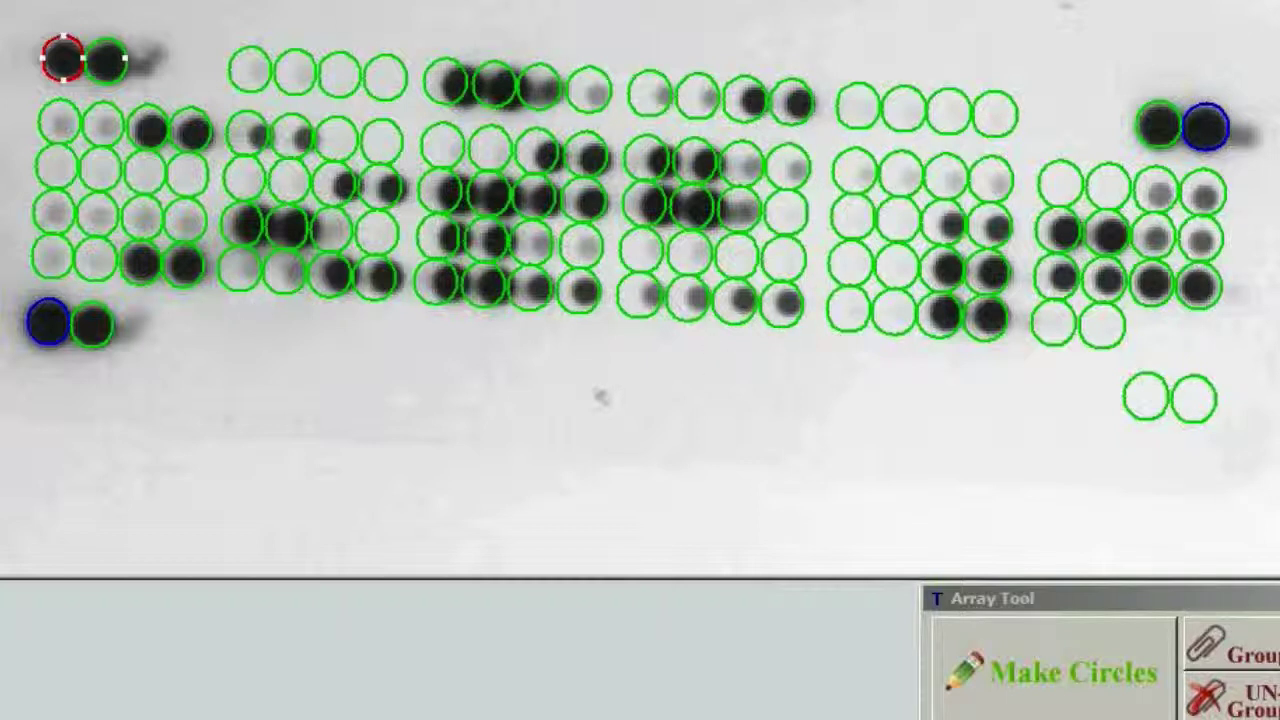
click(787, 105)
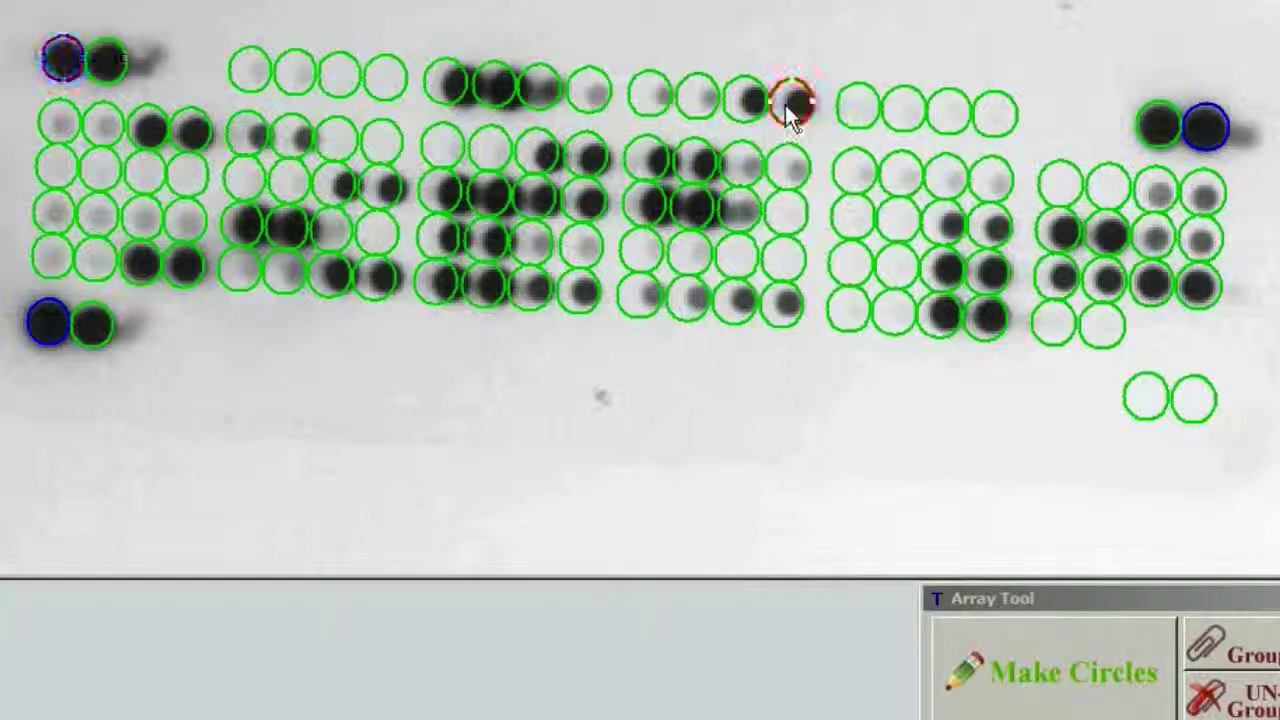
click(795, 167)
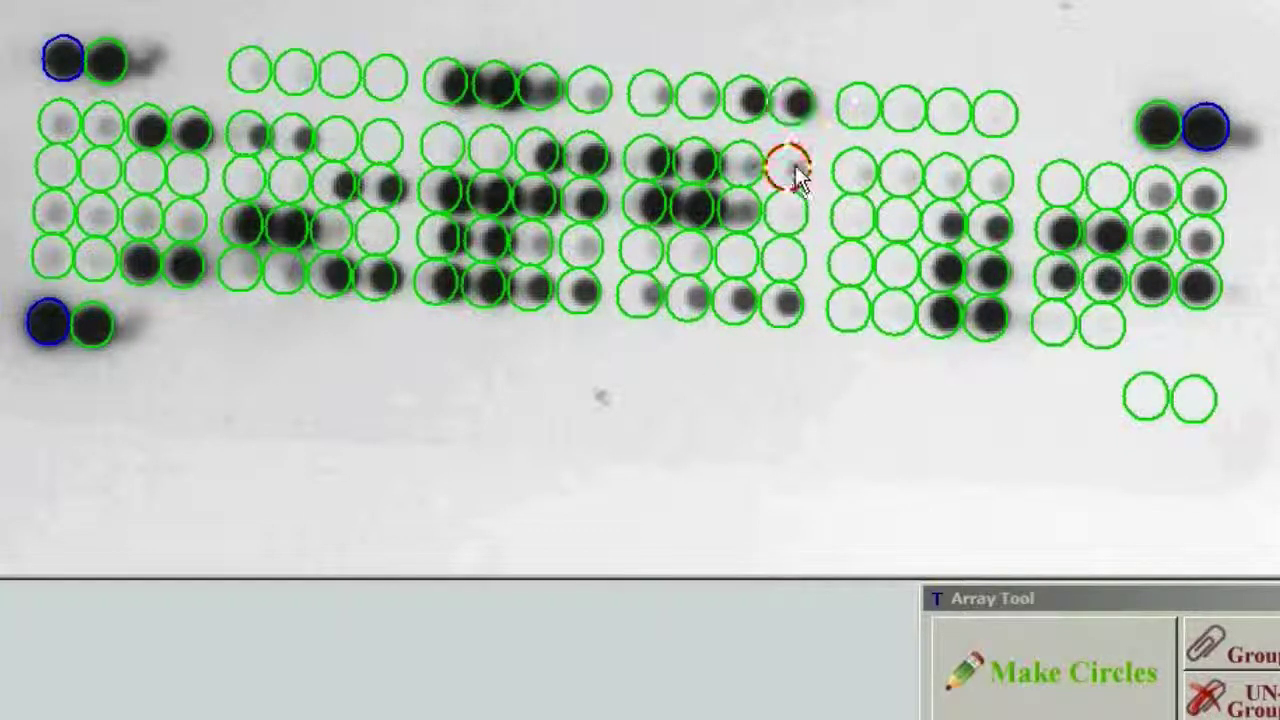
click(794, 104)
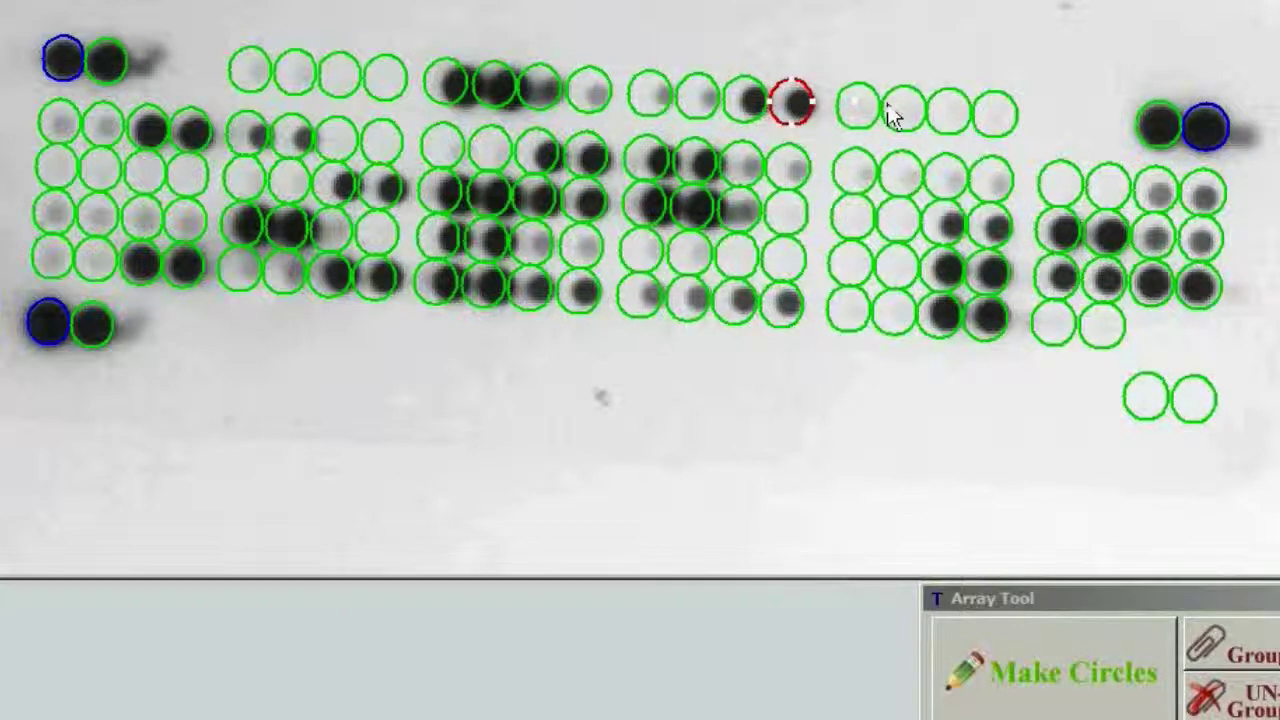
key(Right)
key(Right)
key(Right)
key(Right)
key(Right)
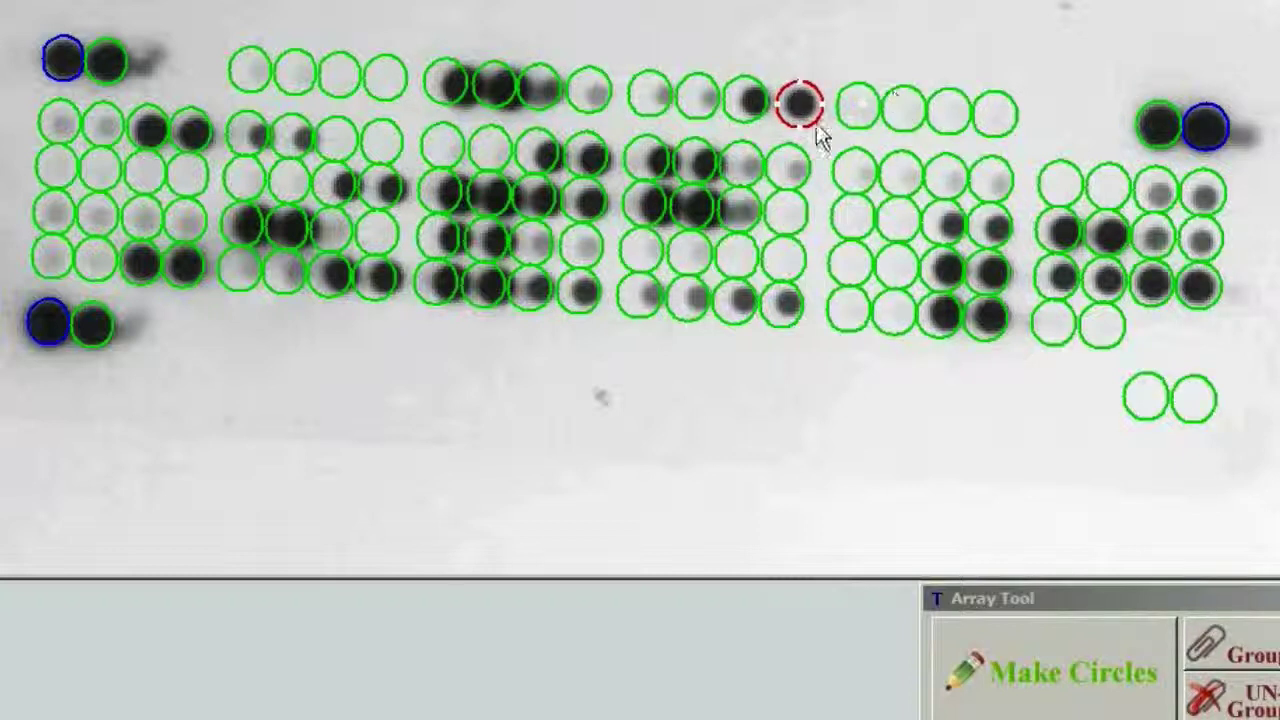
Nudge the second-row circle in column 16 rightward until it is centred on its faint spot
click(795, 172)
key(Right)
key(Right)
key(Right)
key(Right)
key(Right)
key(Right)
key(Right)
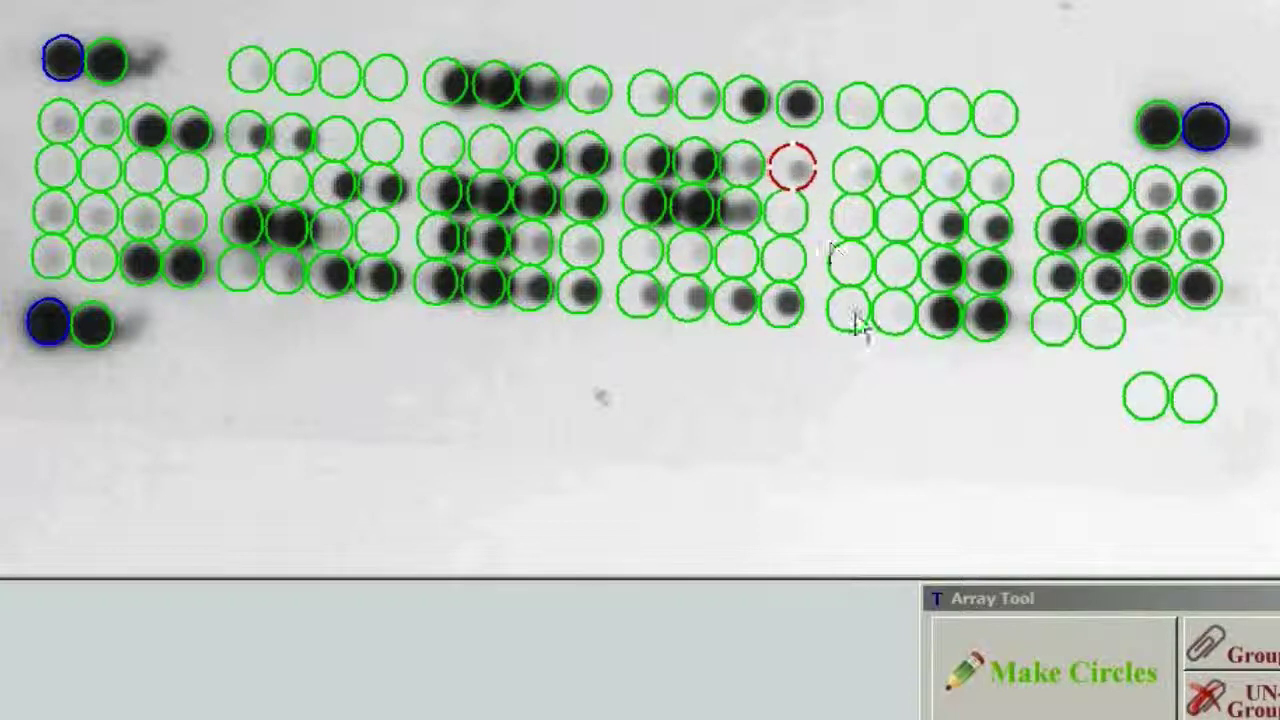
key(Down)
key(Down)
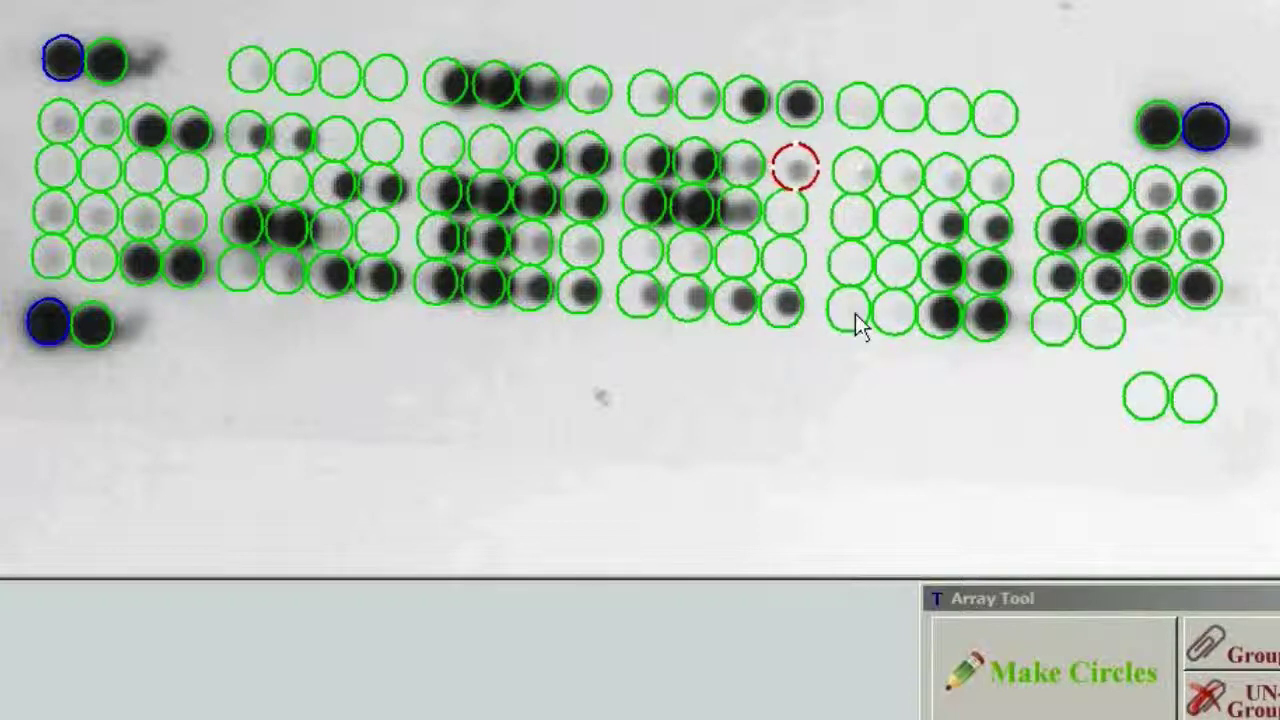
Recentre the bottom-row circle of column 16 on its spot, and regenerate all array circles with Make Circles
click(791, 307)
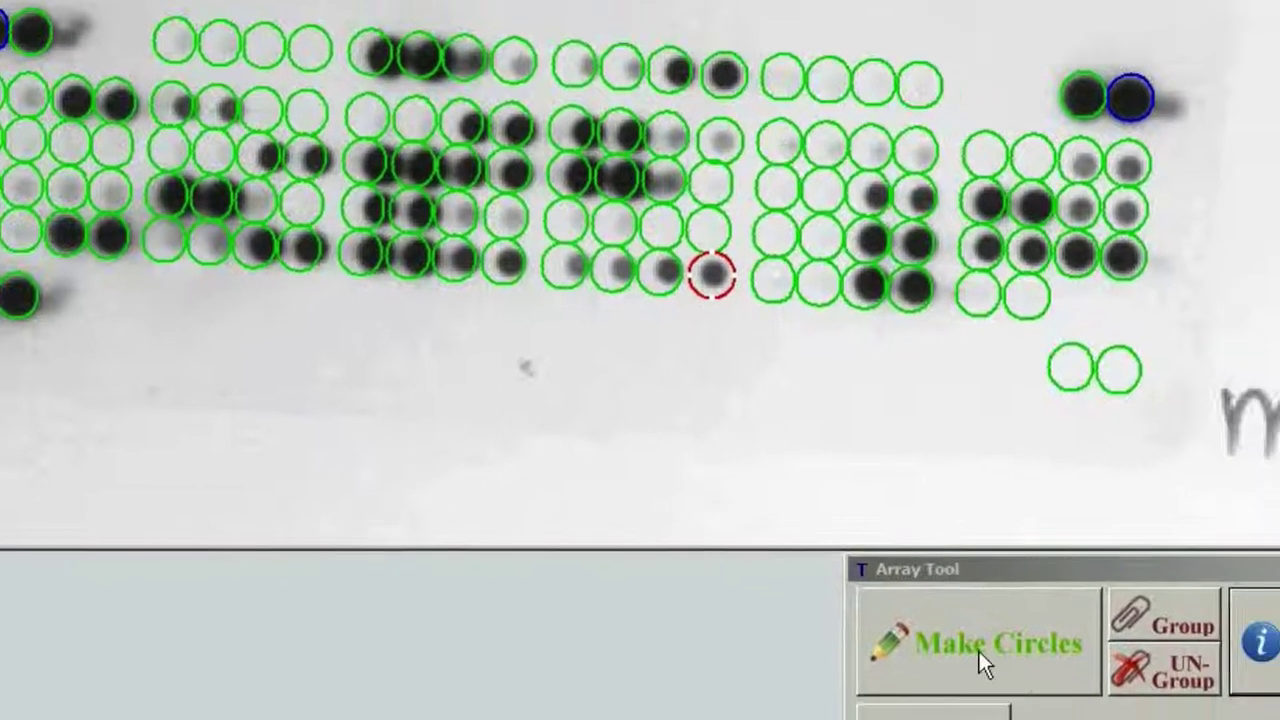
click(1012, 658)
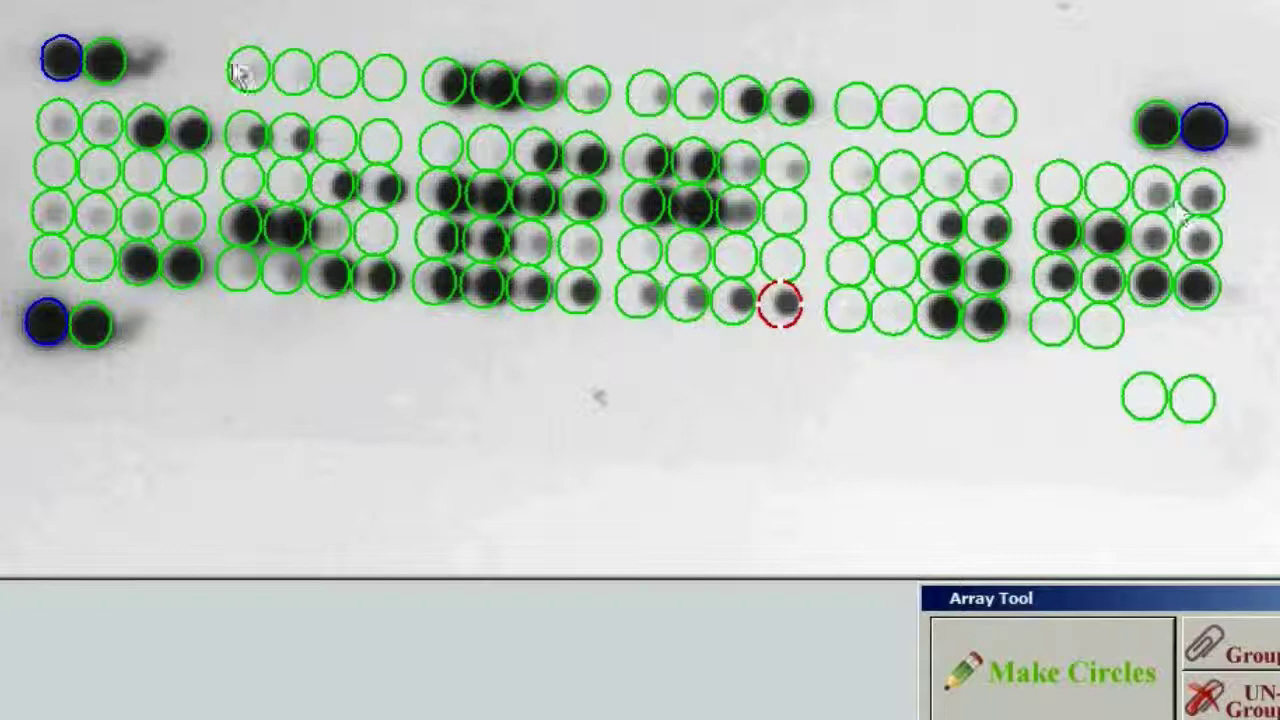
Group the five circles of column 16, starting from A16, shift them right onto their spots, and ungroup them
click(796, 103)
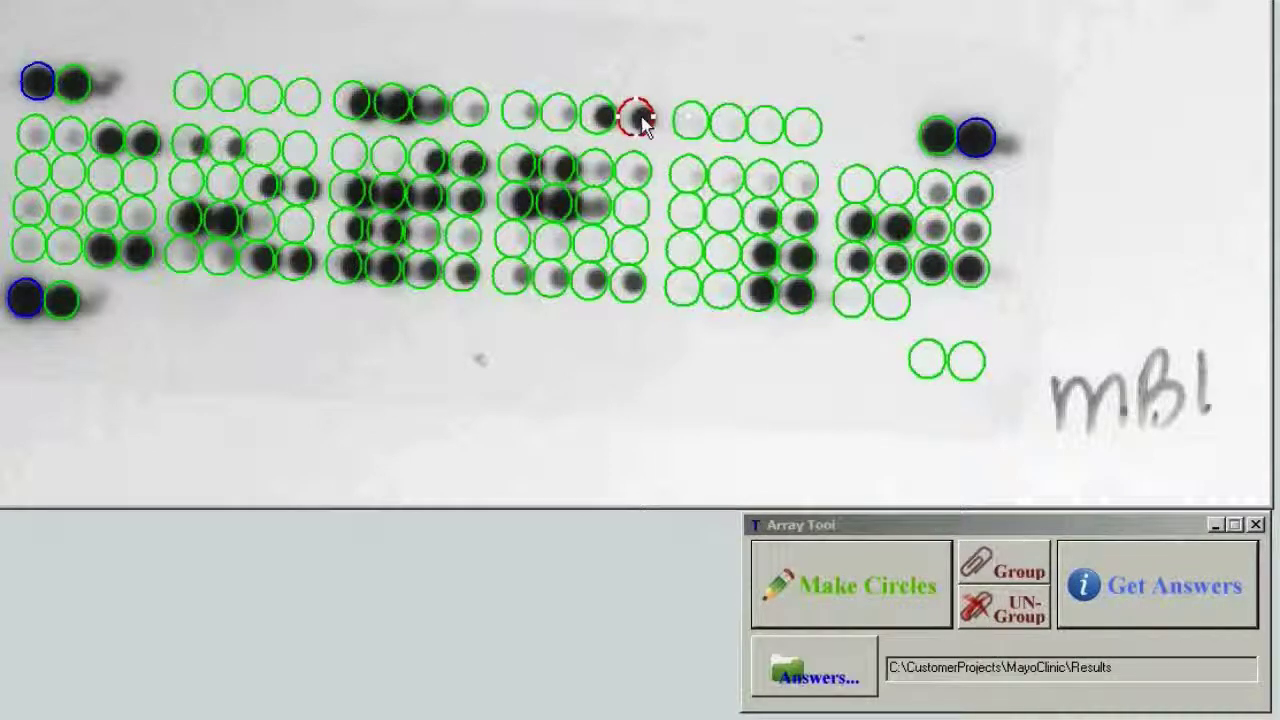
click(988, 566)
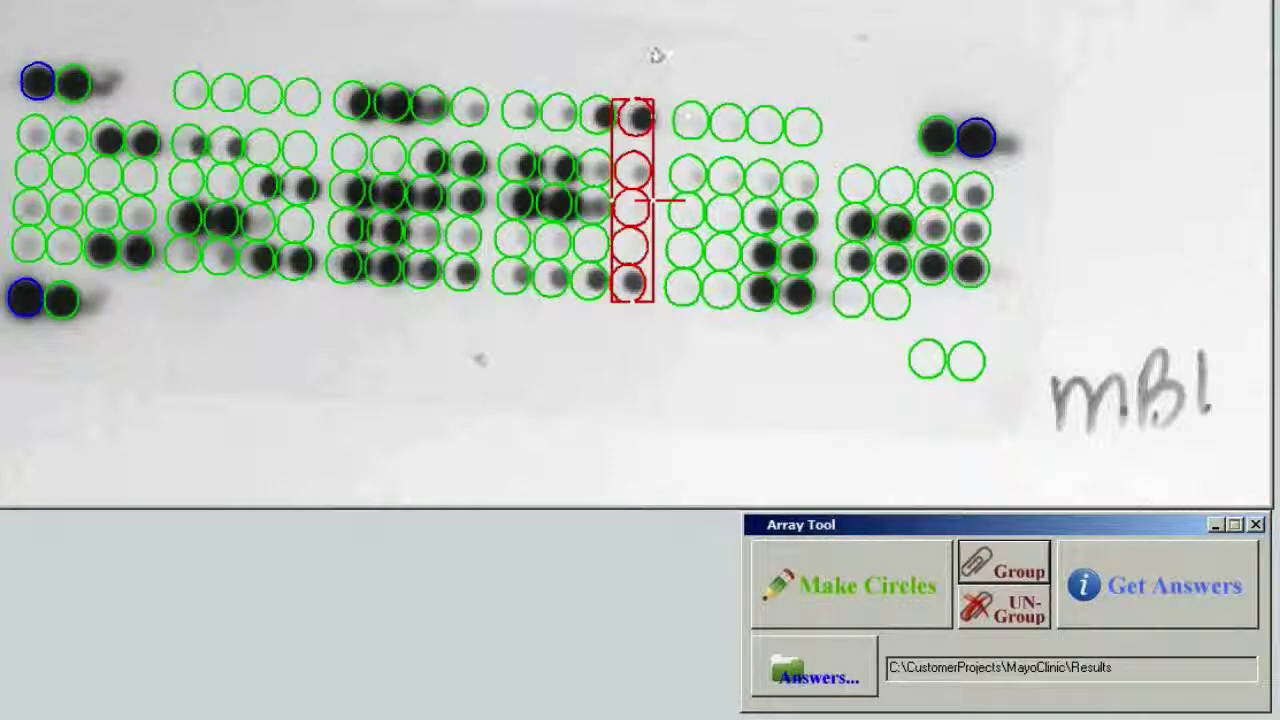
click(752, 28)
key(Right)
key(Right)
key(Right)
key(Right)
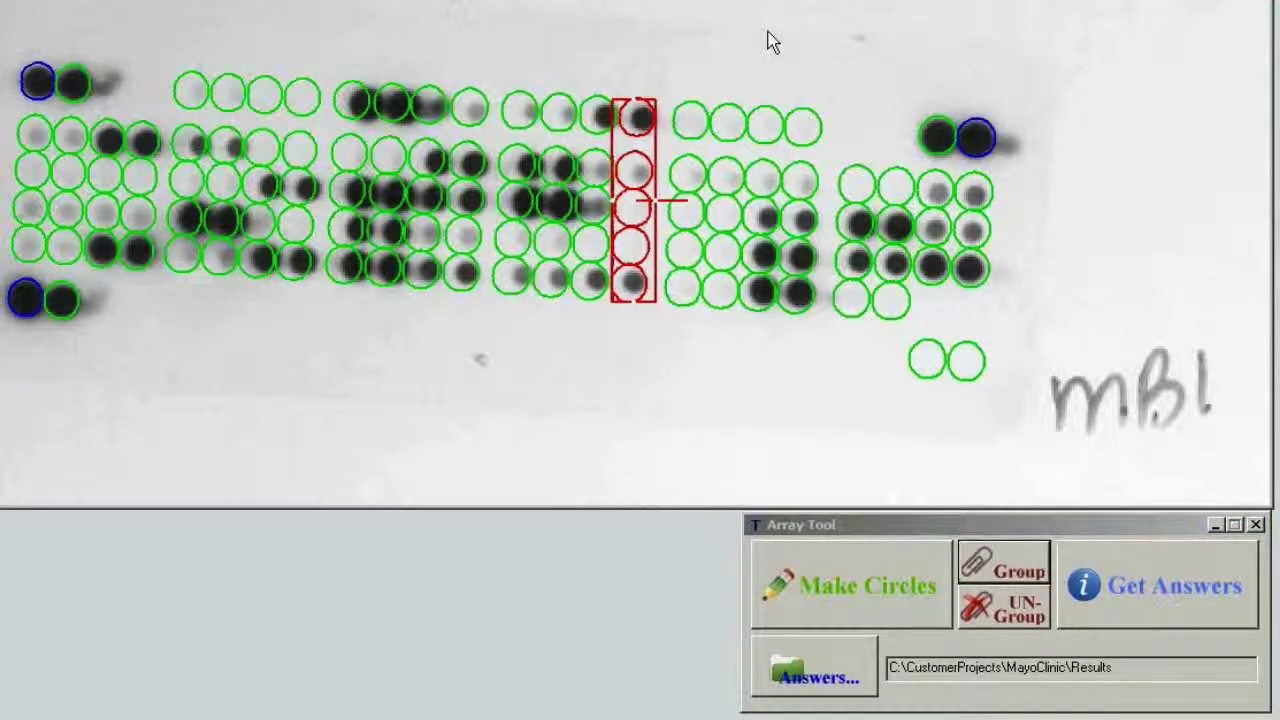
key(Right)
key(Right)
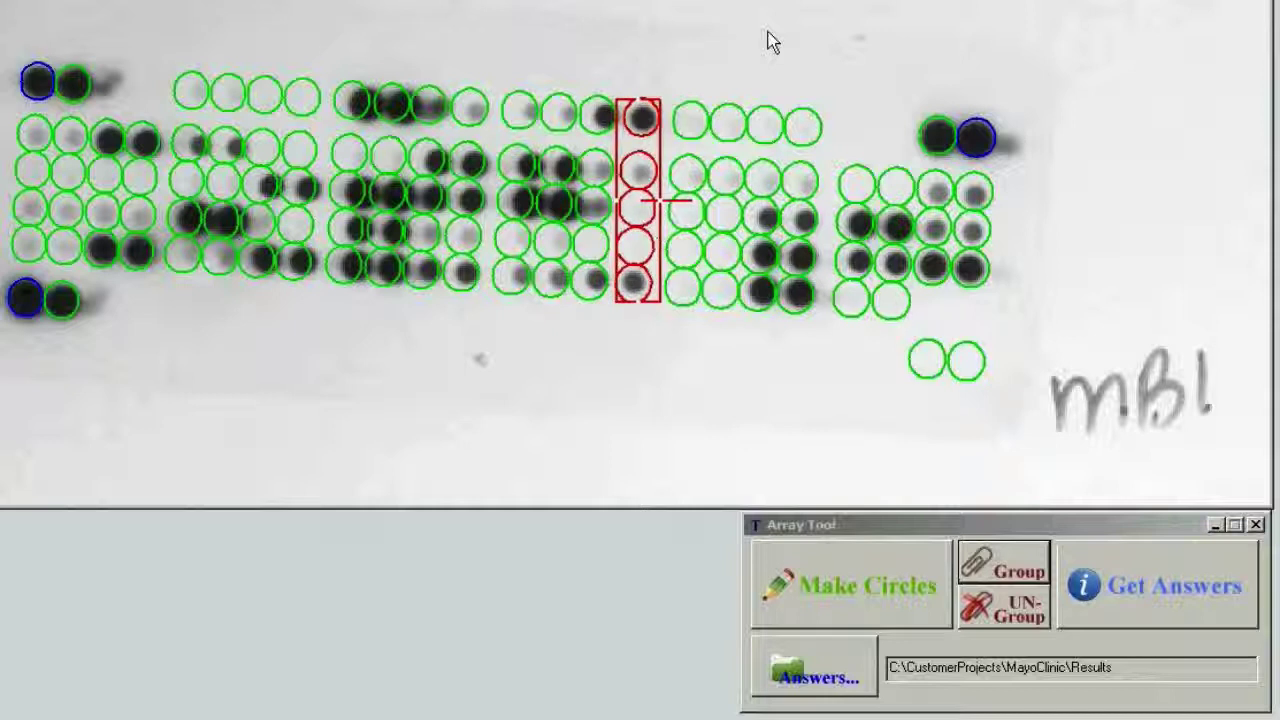
click(1012, 620)
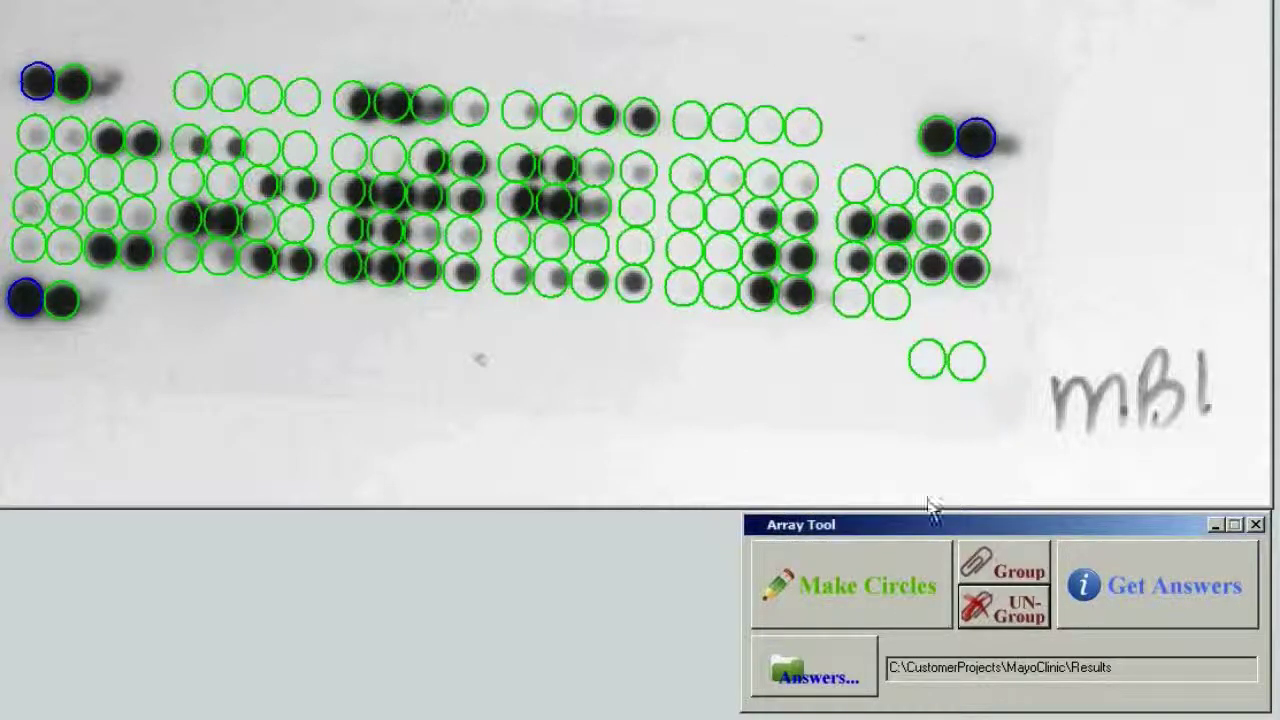
Group the five circles of column 15, starting from A15, shift them right onto their spots, and ungroup them
click(599, 120)
click(1003, 566)
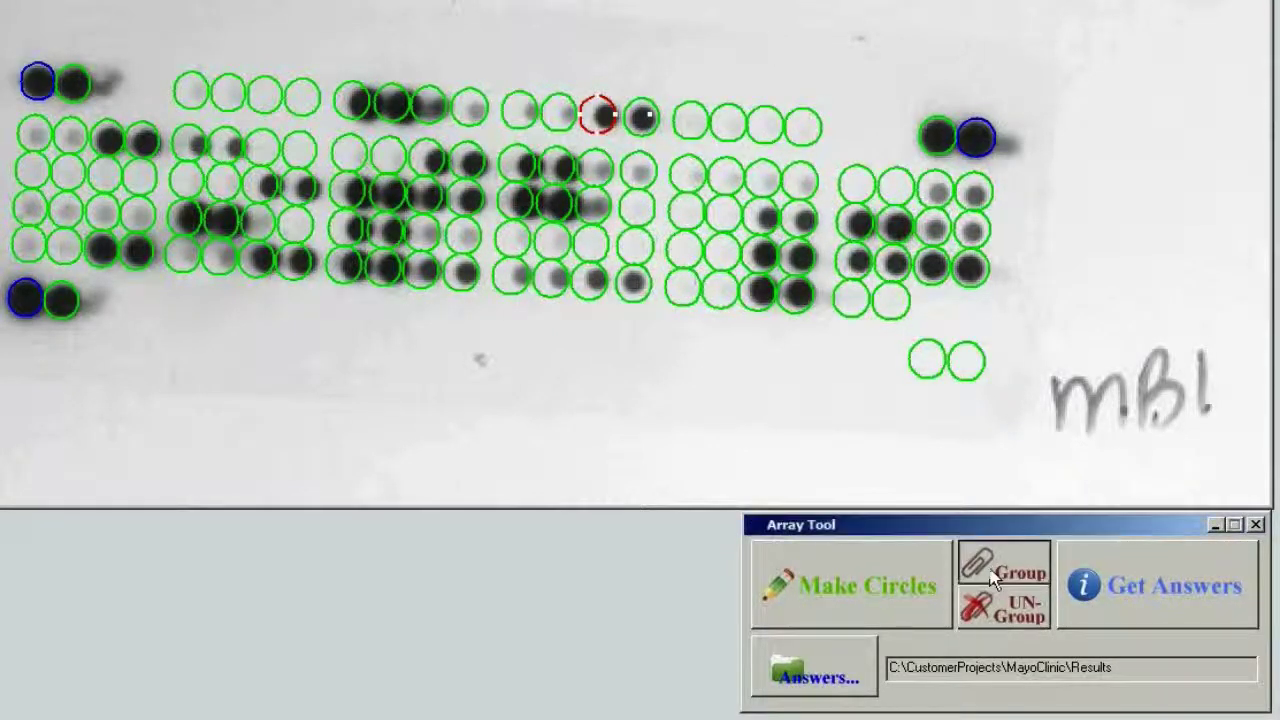
click(915, 105)
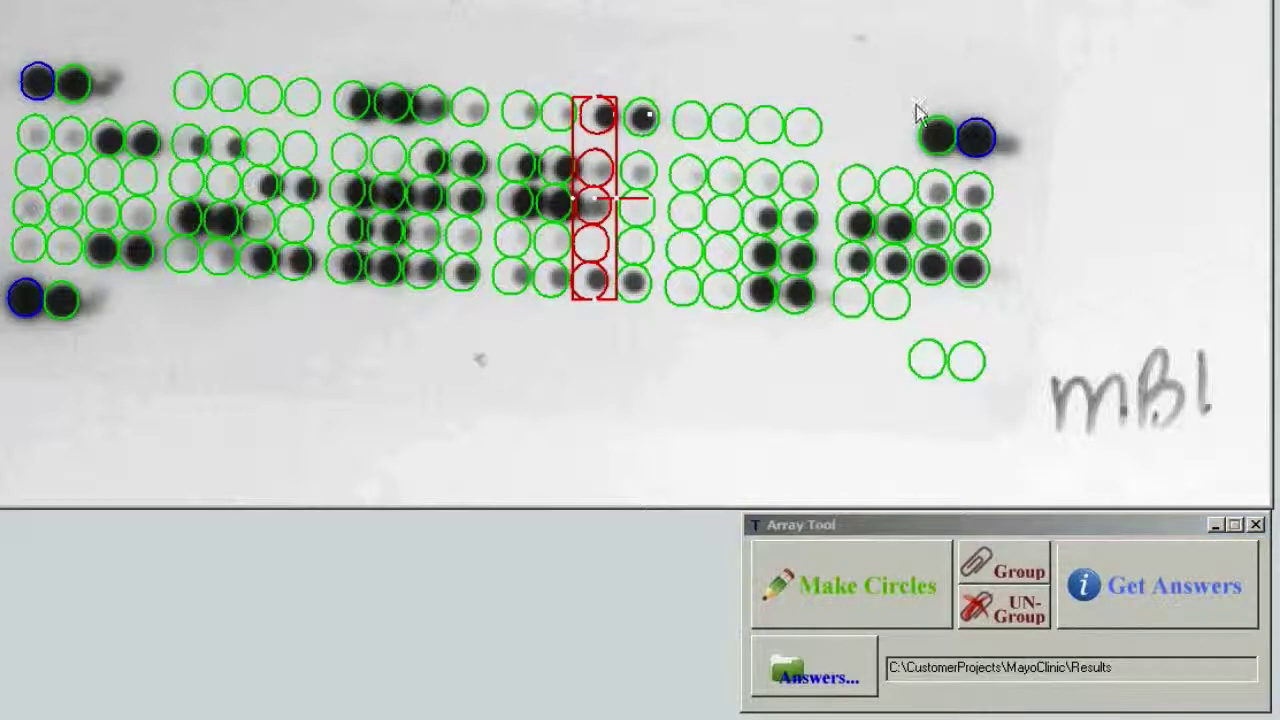
key(Right)
key(Right)
key(Right)
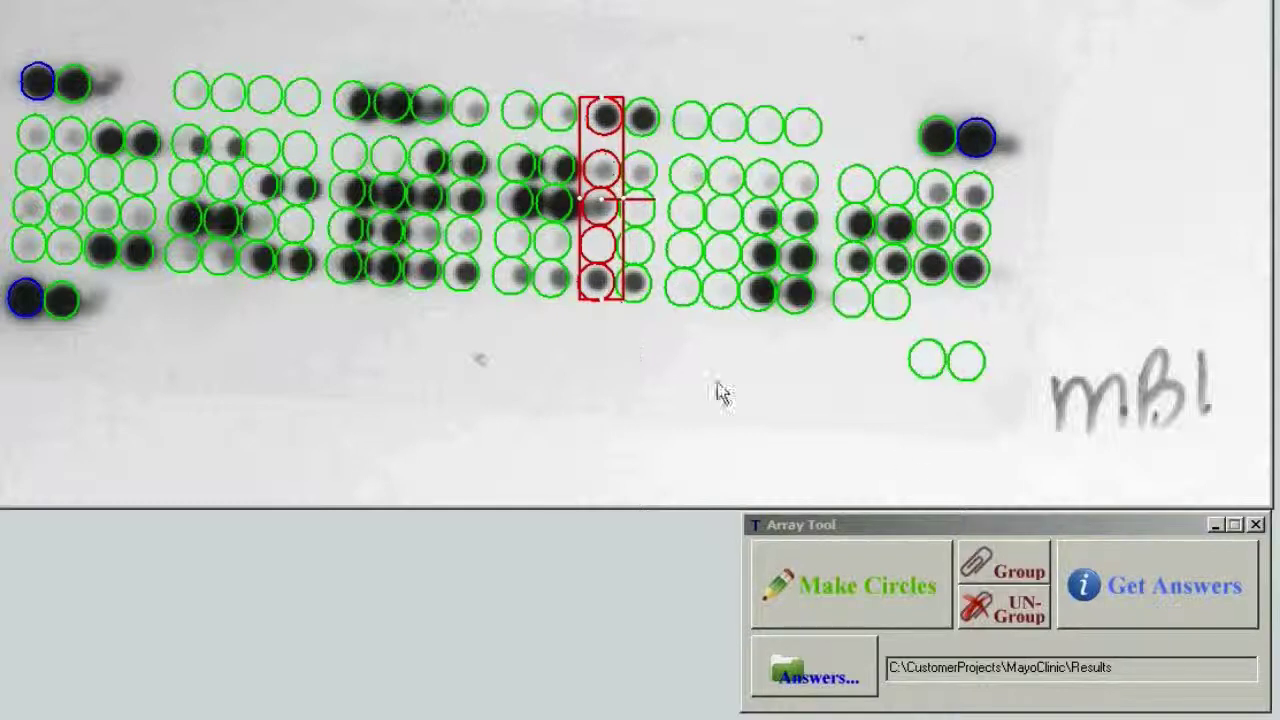
click(1010, 614)
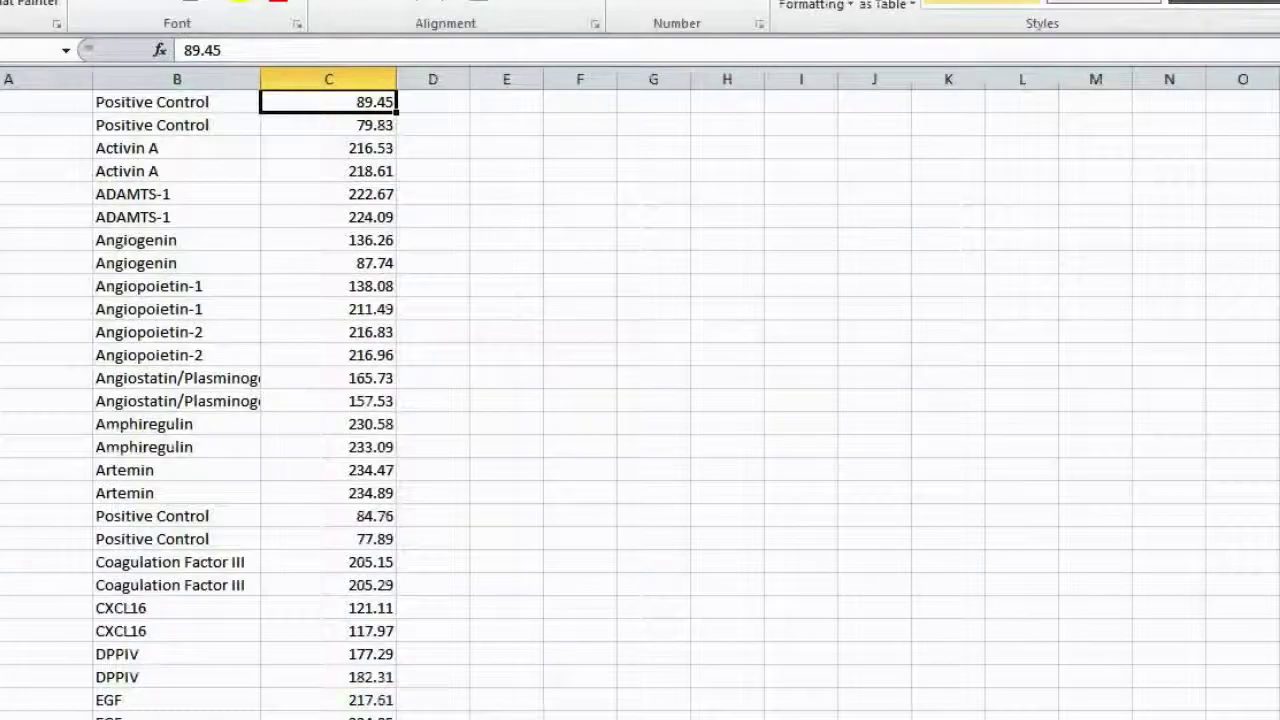
Discard the spreadsheet changes to MB1.csv, and save newly calculated answers to C:\CustomerProjects\MayoClinic\Results\MB1.csv
click(819, 406)
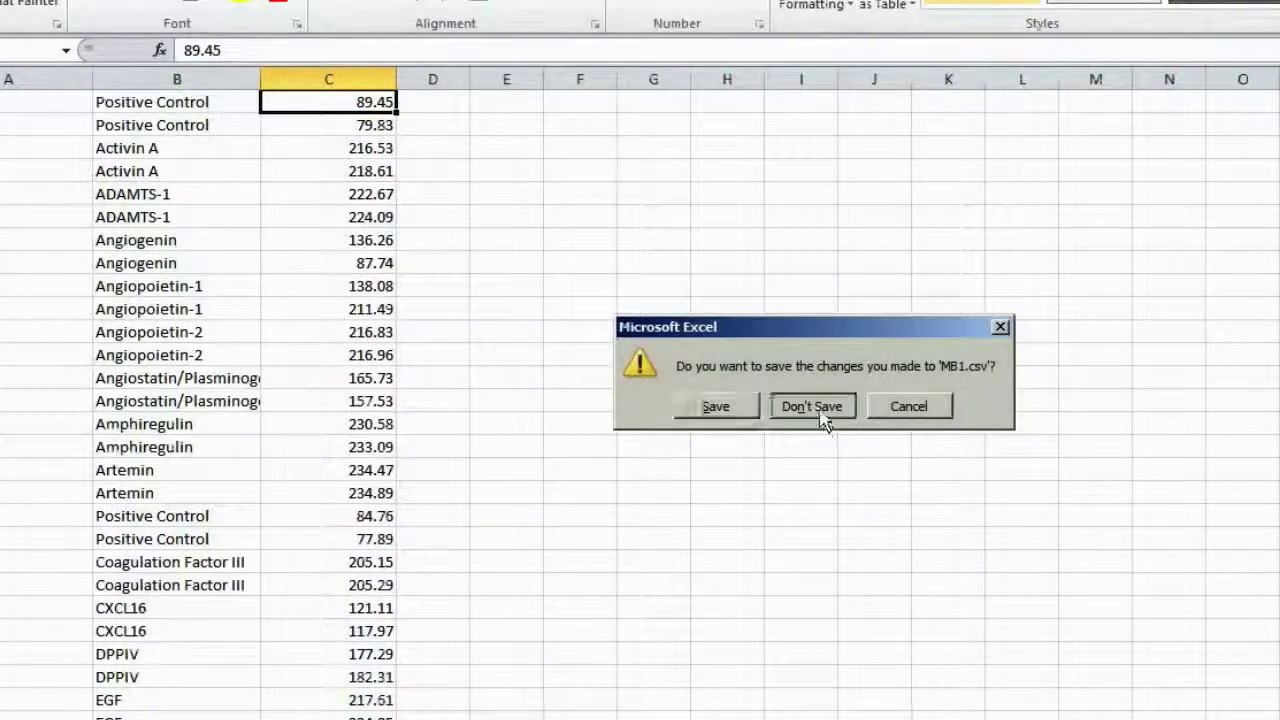
click(1137, 596)
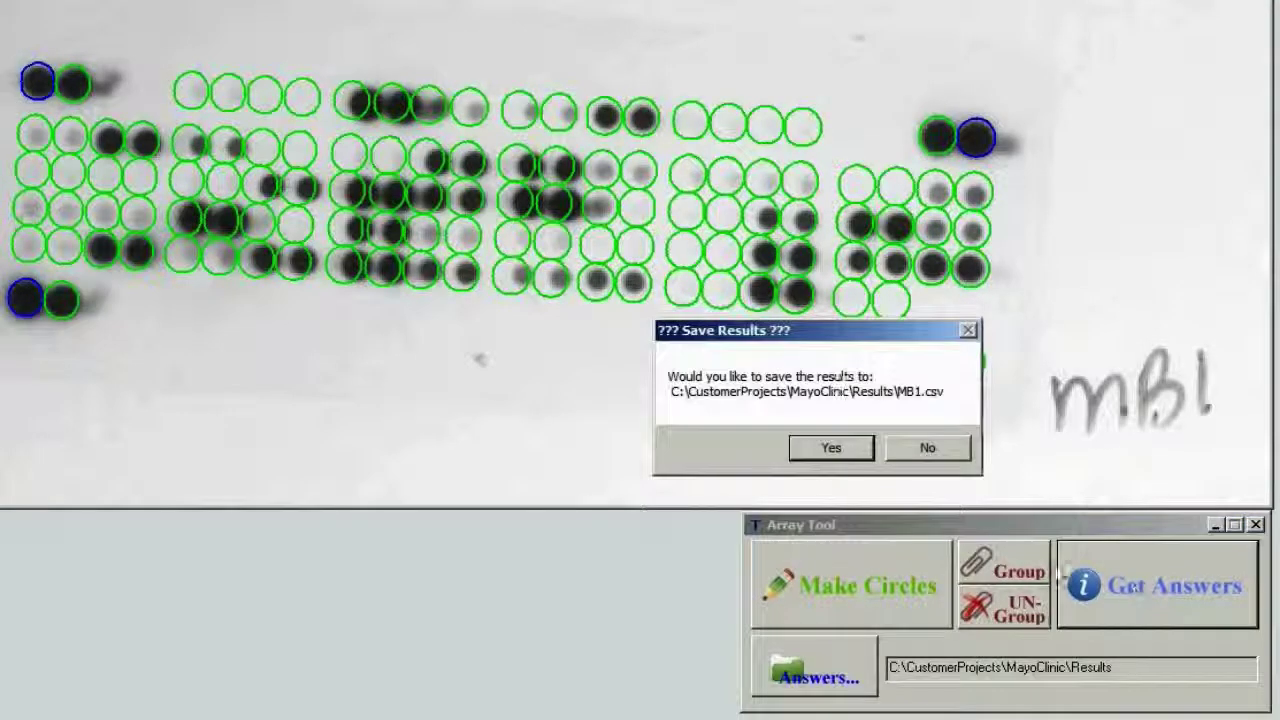
click(832, 449)
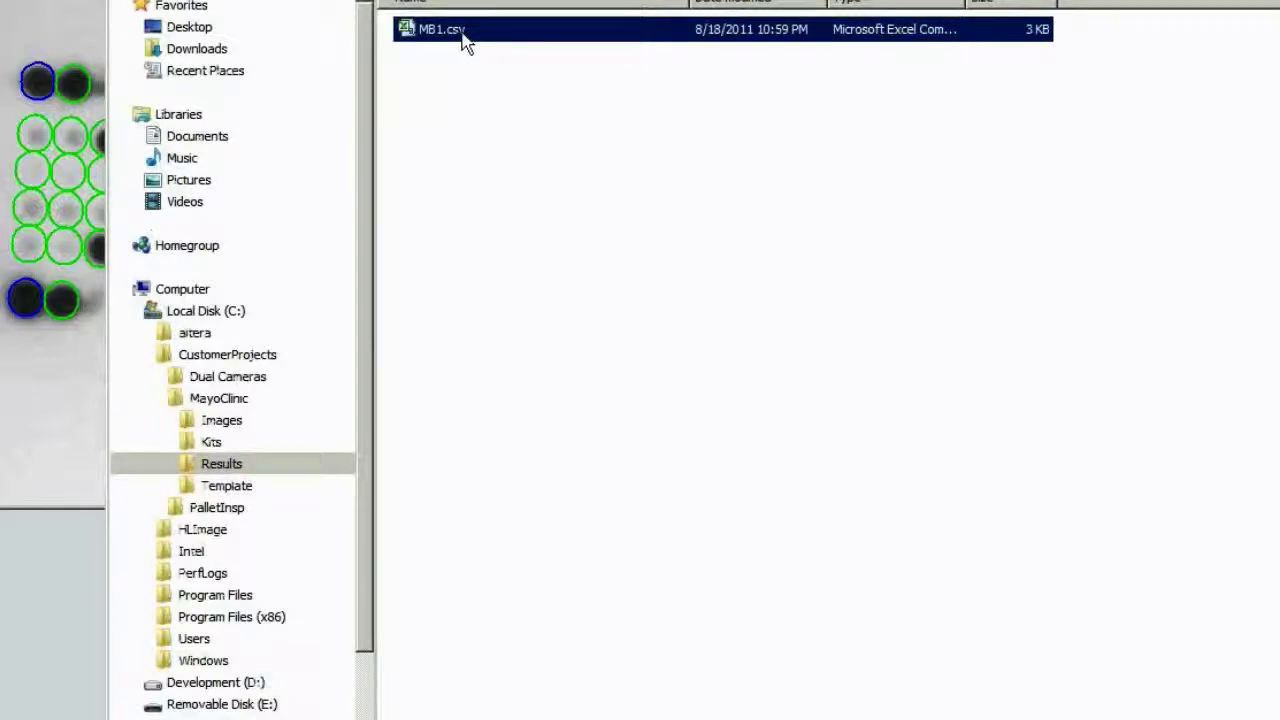
Open the MB1.csv results file and widen its first two columns to read the spot labels and analyte names
double_click(465, 40)
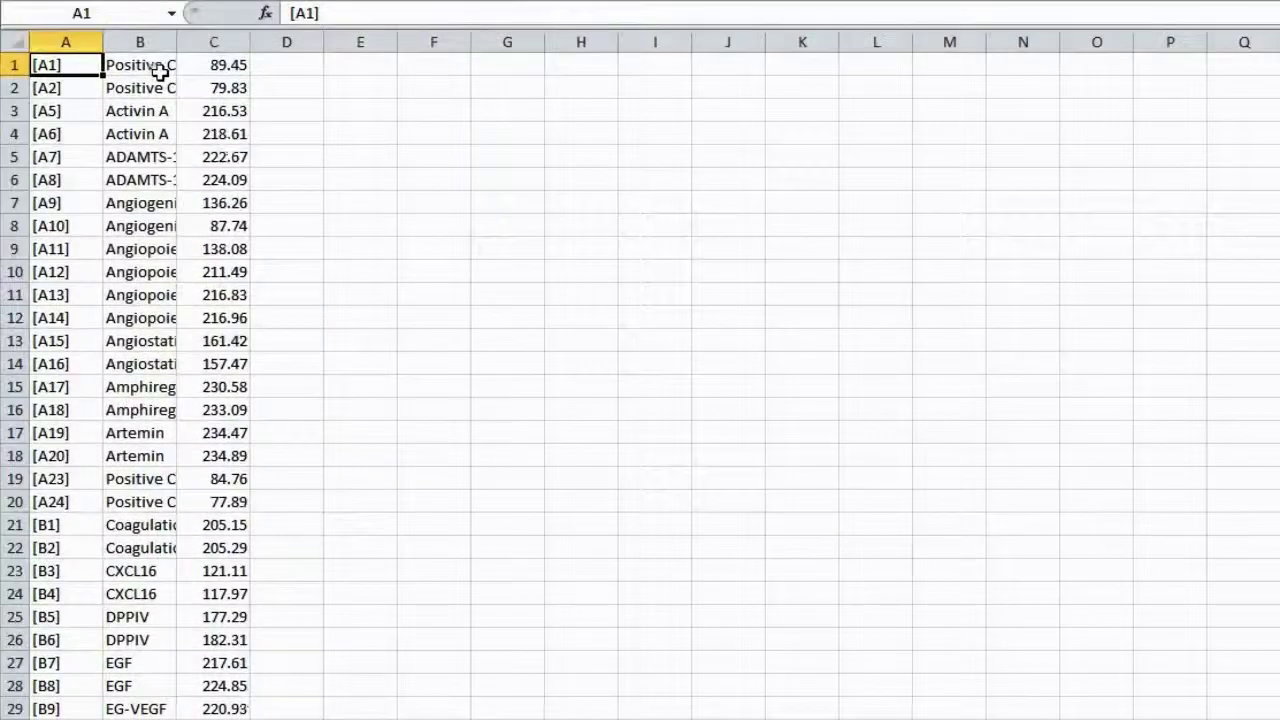
drag(101, 42, 164, 42)
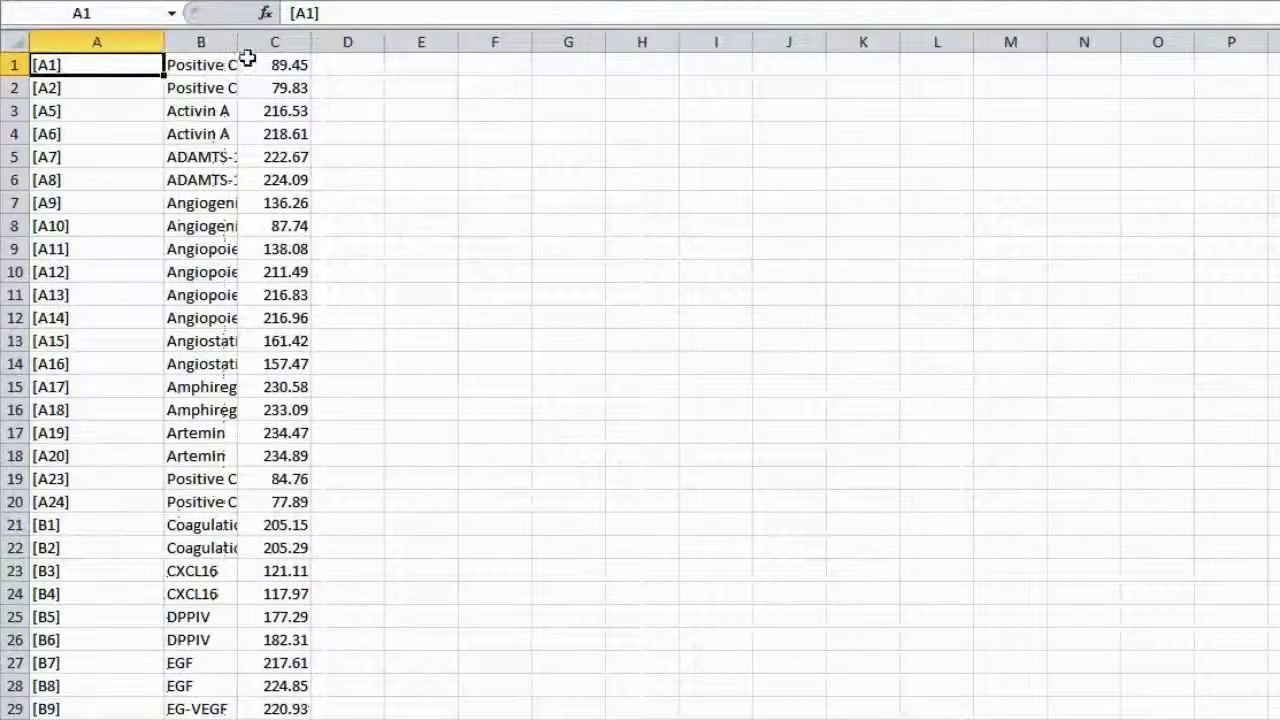
drag(242, 48, 273, 45)
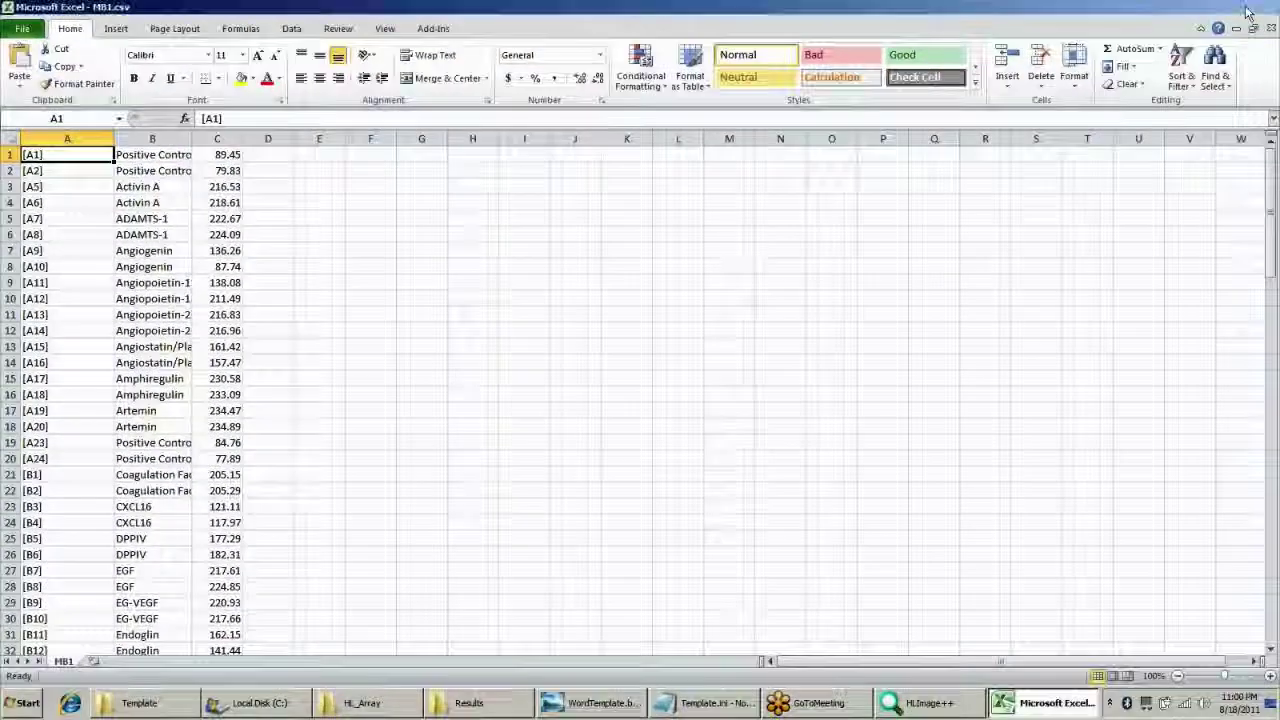
Minimize the spreadsheet and the Results folder window to return to HLImage++, and close the Array Tool
click(1040, 703)
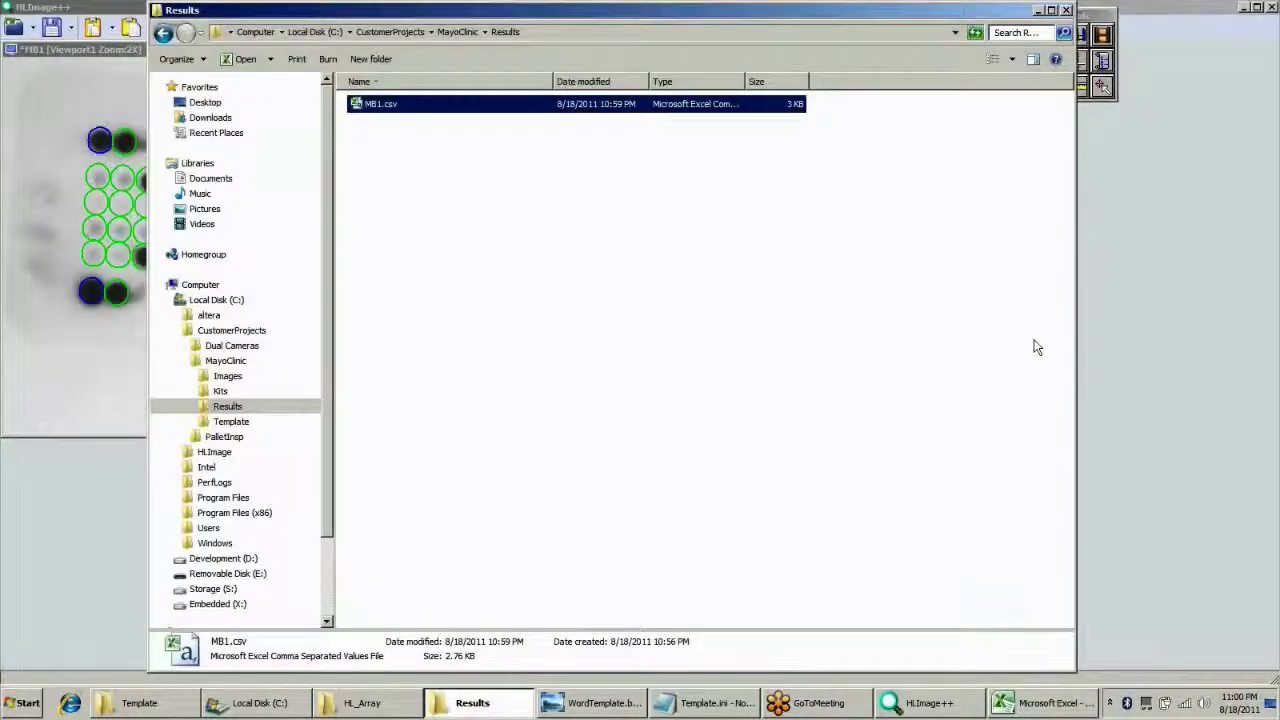
click(1038, 11)
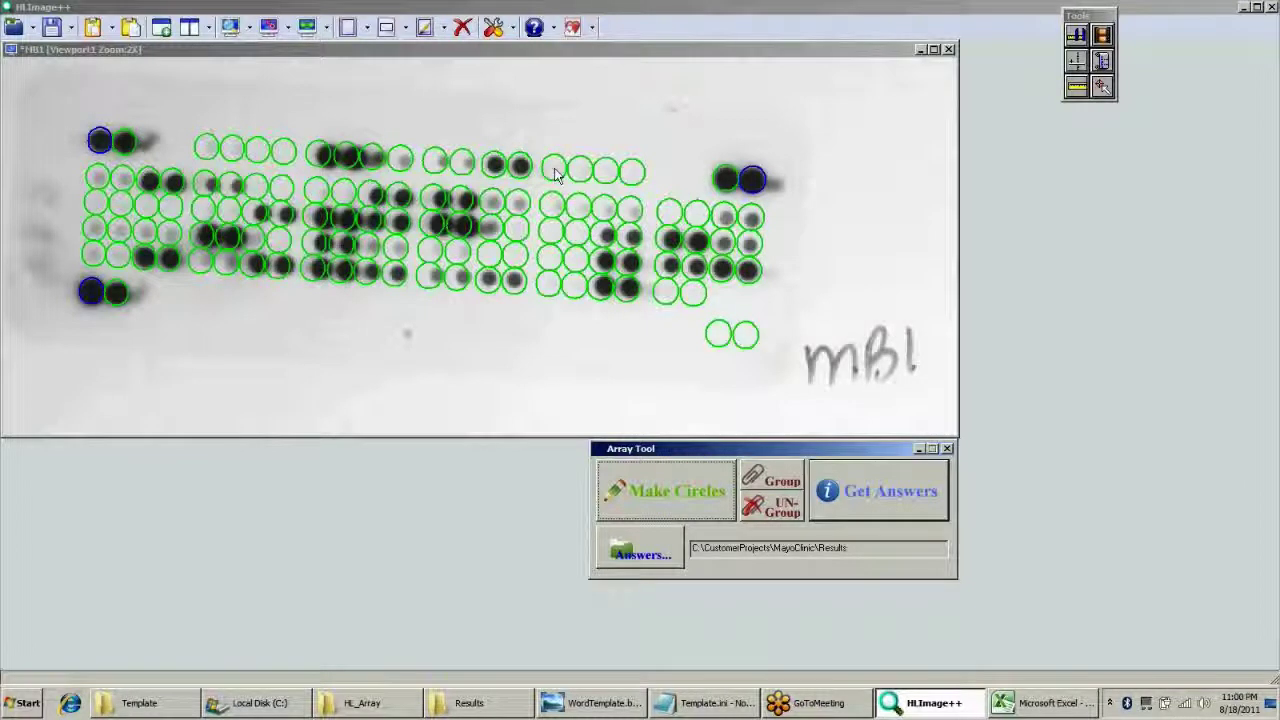
click(948, 448)
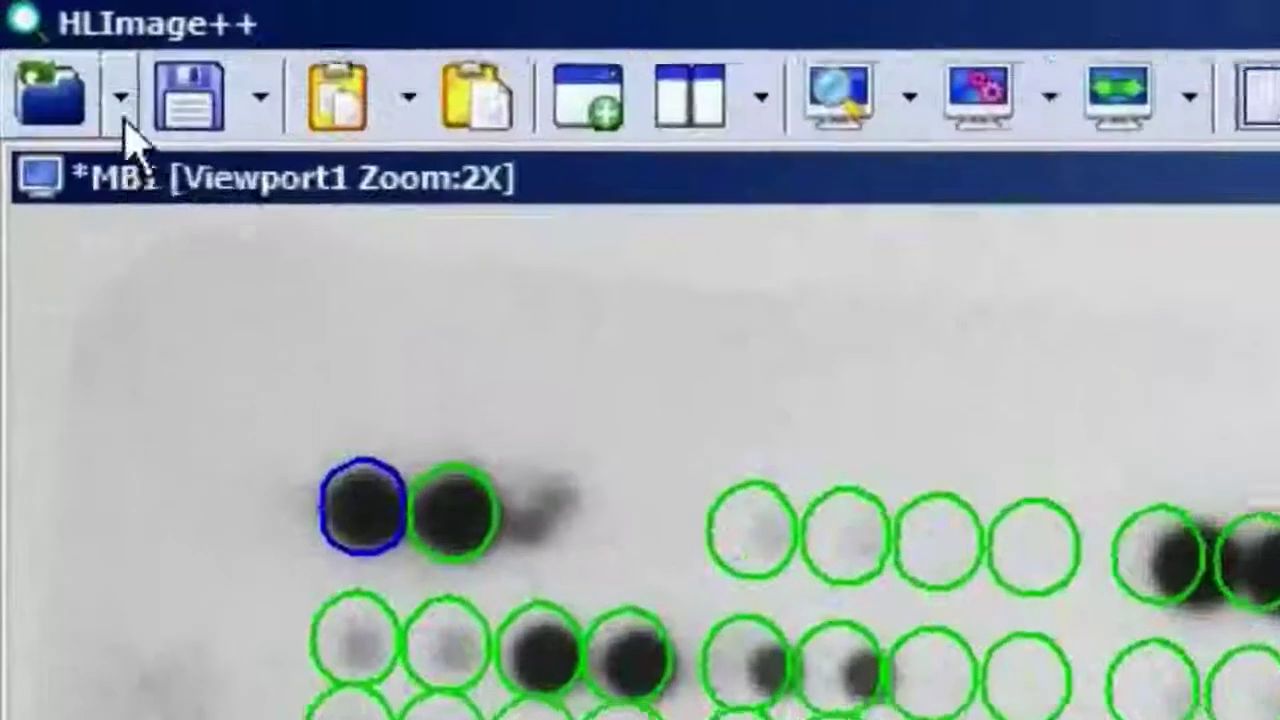
Save the current image and circles as the job MB1.job in C:\CustomerProjects\MayoClinic\Images
click(33, 27)
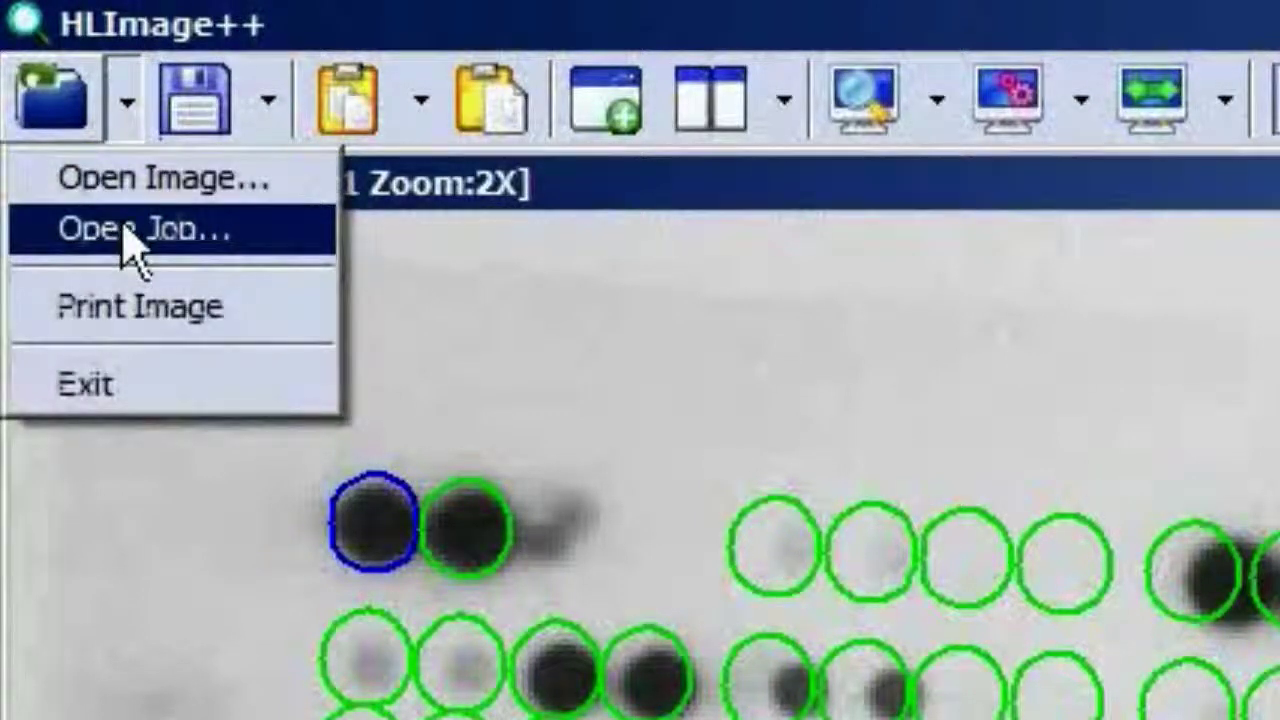
click(268, 104)
click(268, 102)
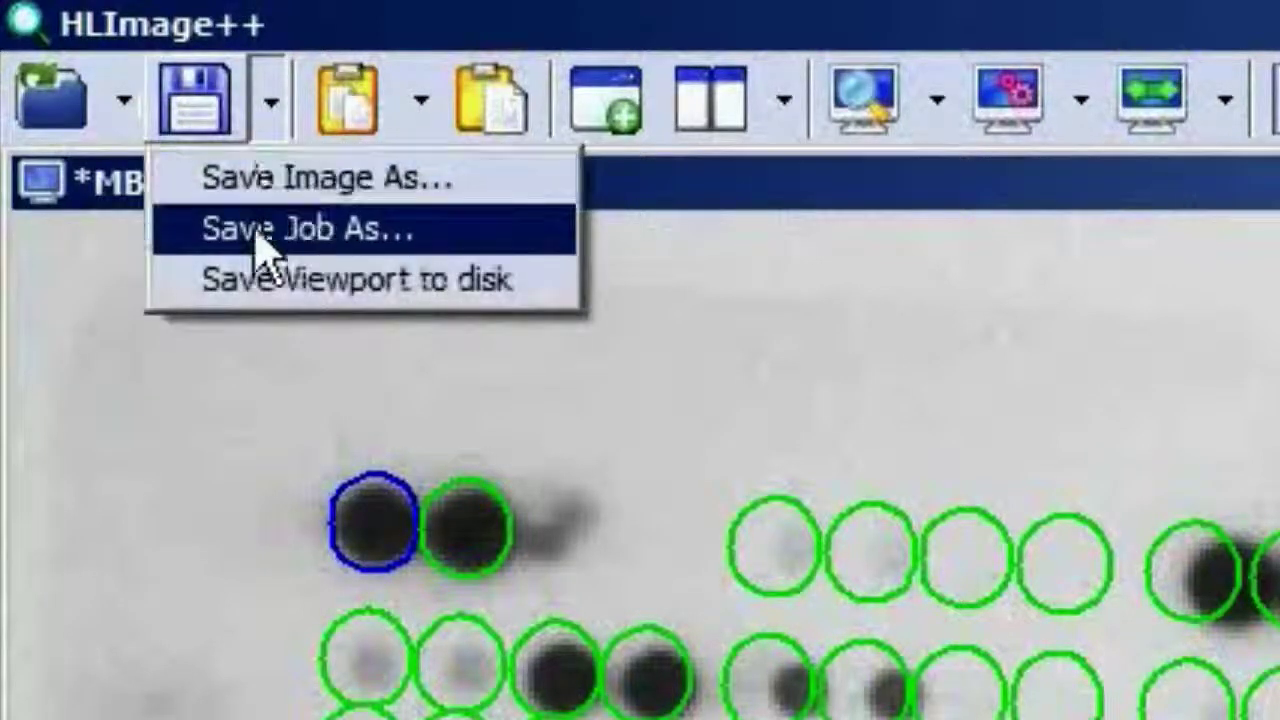
click(323, 240)
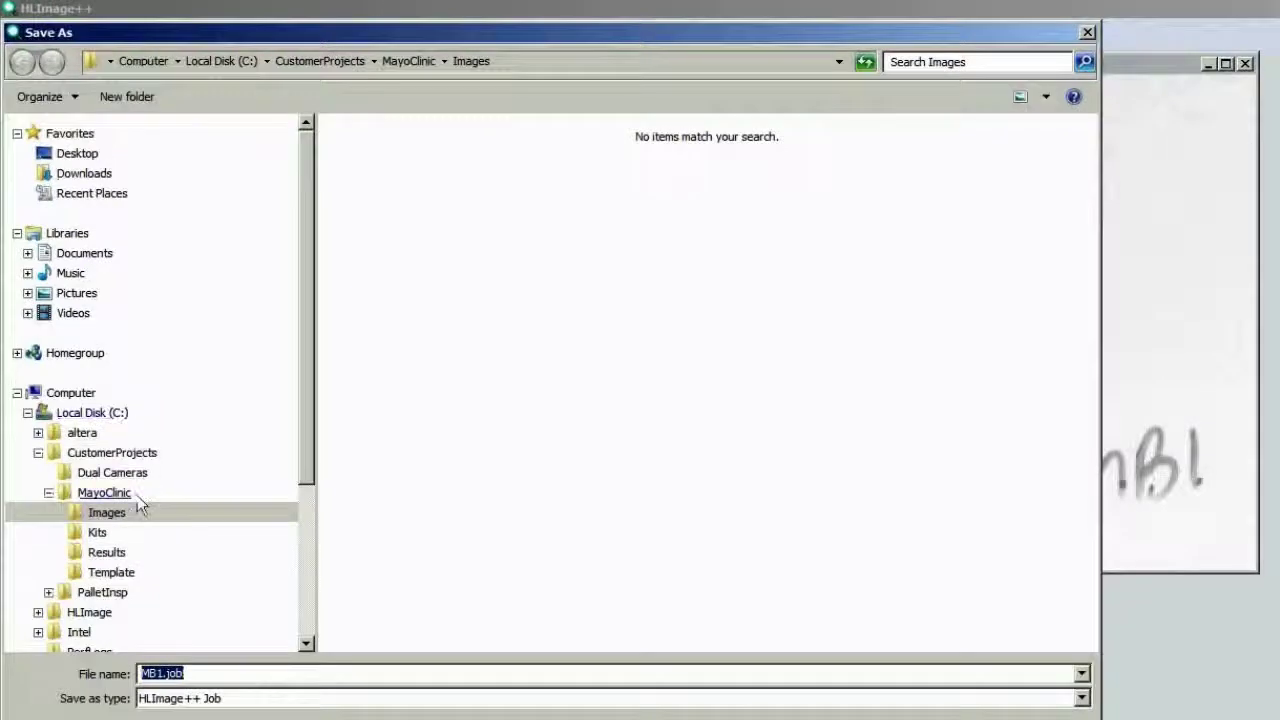
click(114, 516)
click(117, 518)
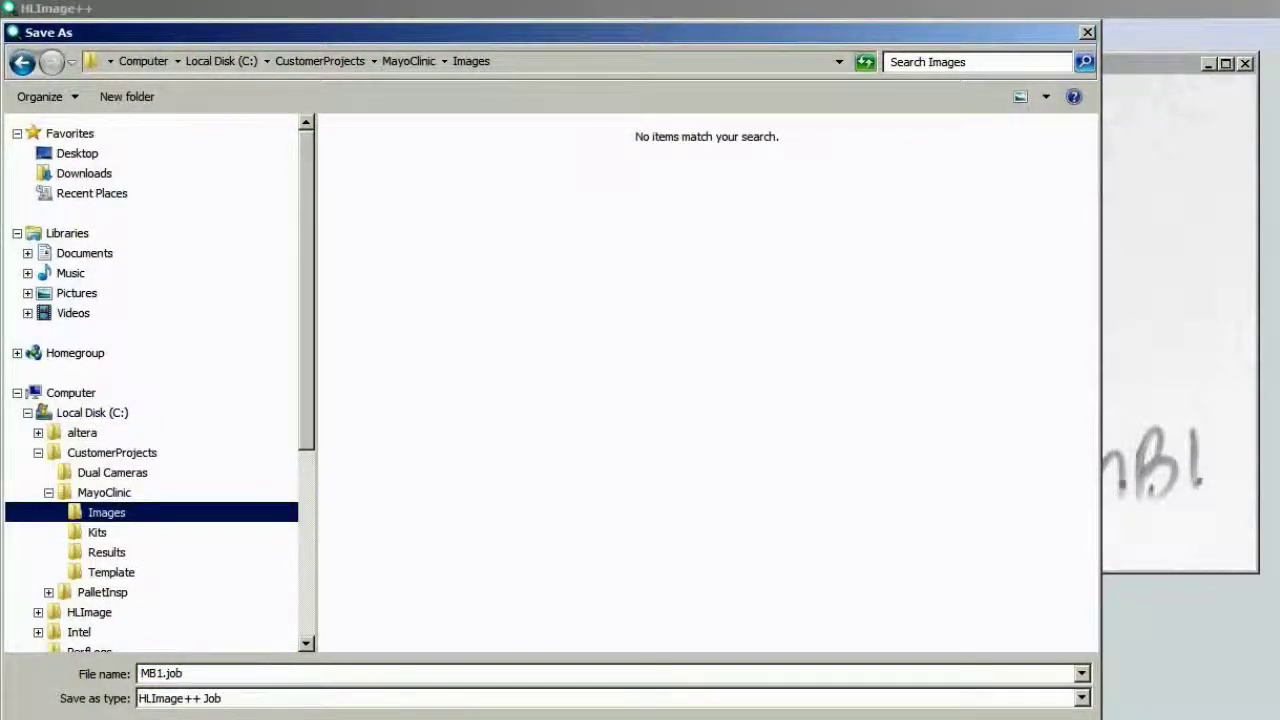
click(931, 719)
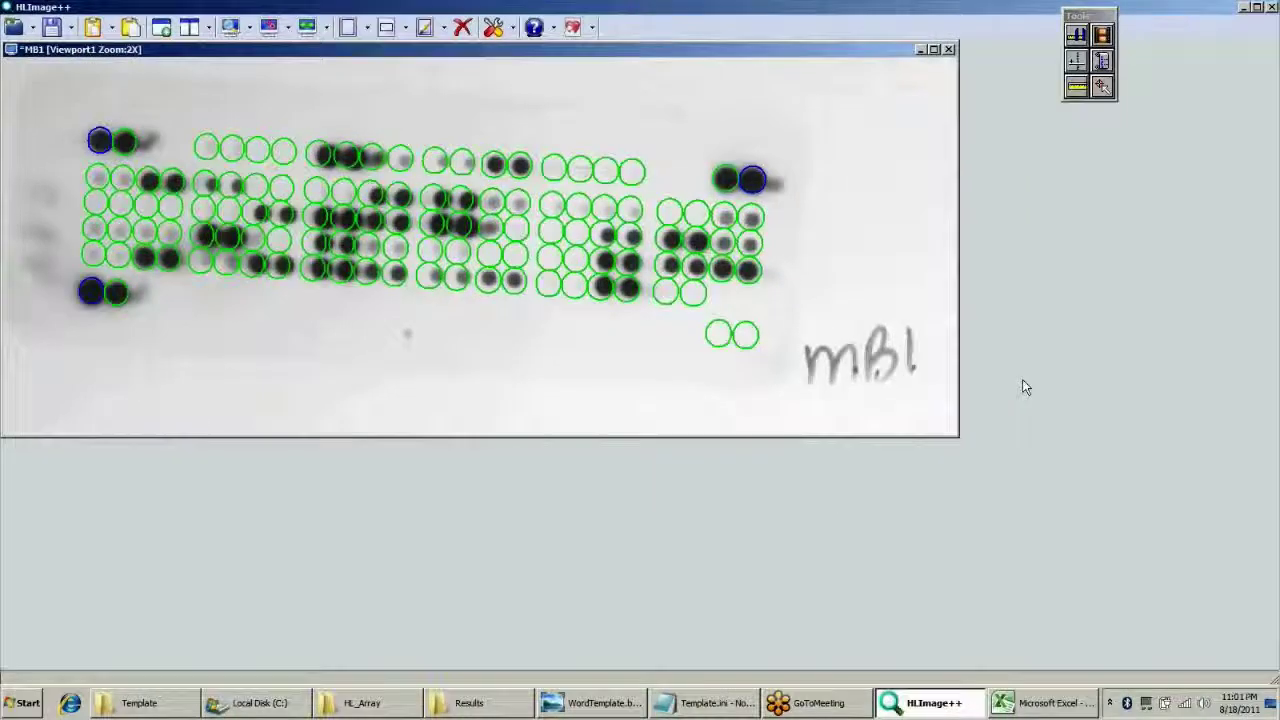
Close HLImage++ and start it again with an empty viewport
click(1244, 10)
click(1243, 10)
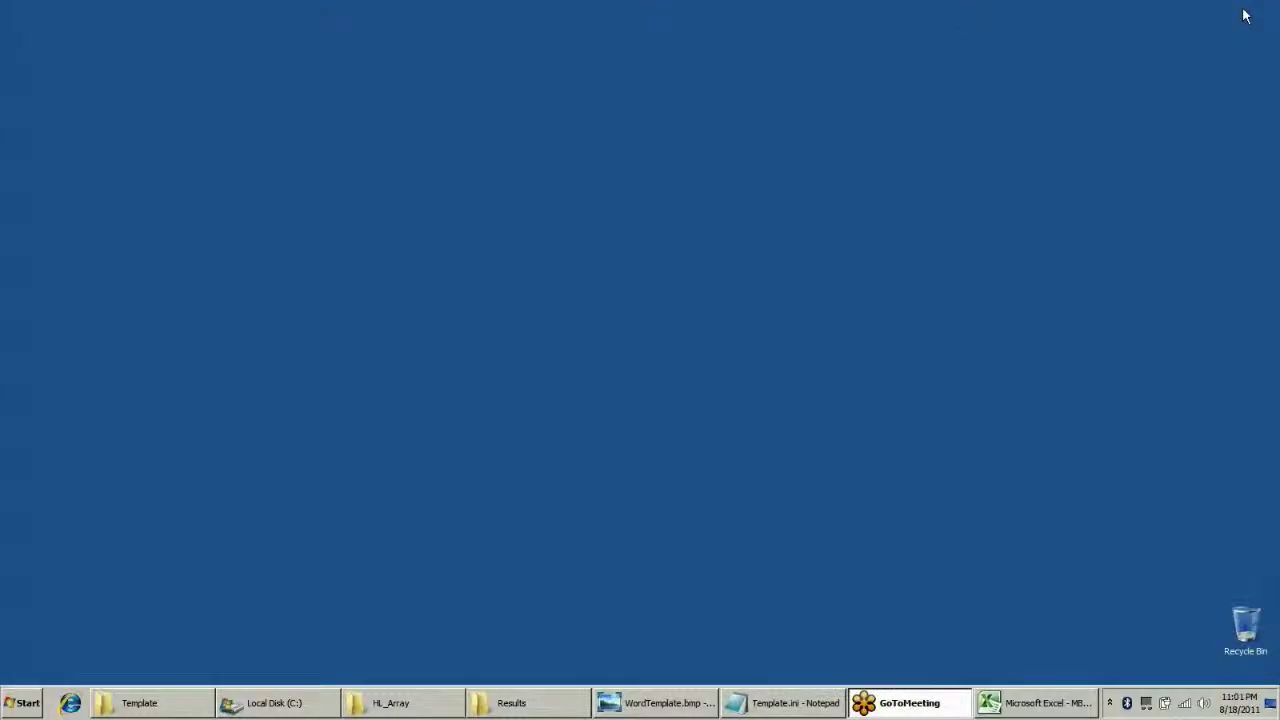
click(20, 703)
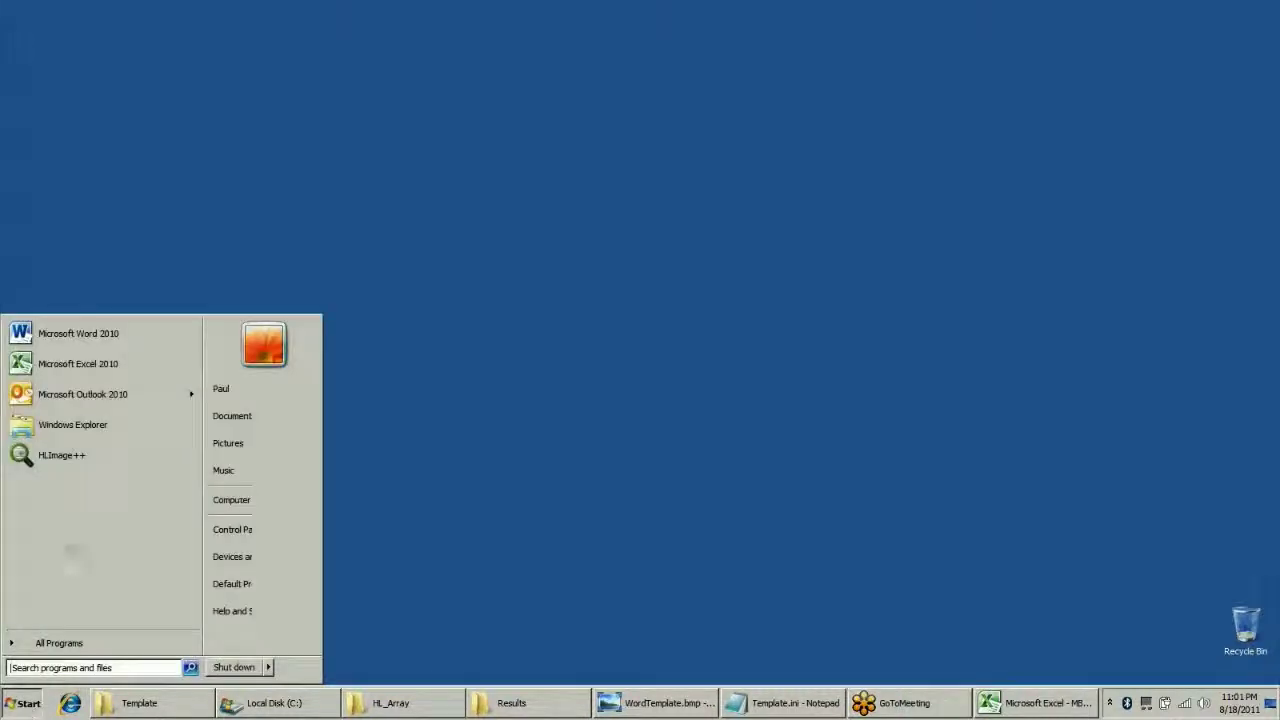
click(66, 457)
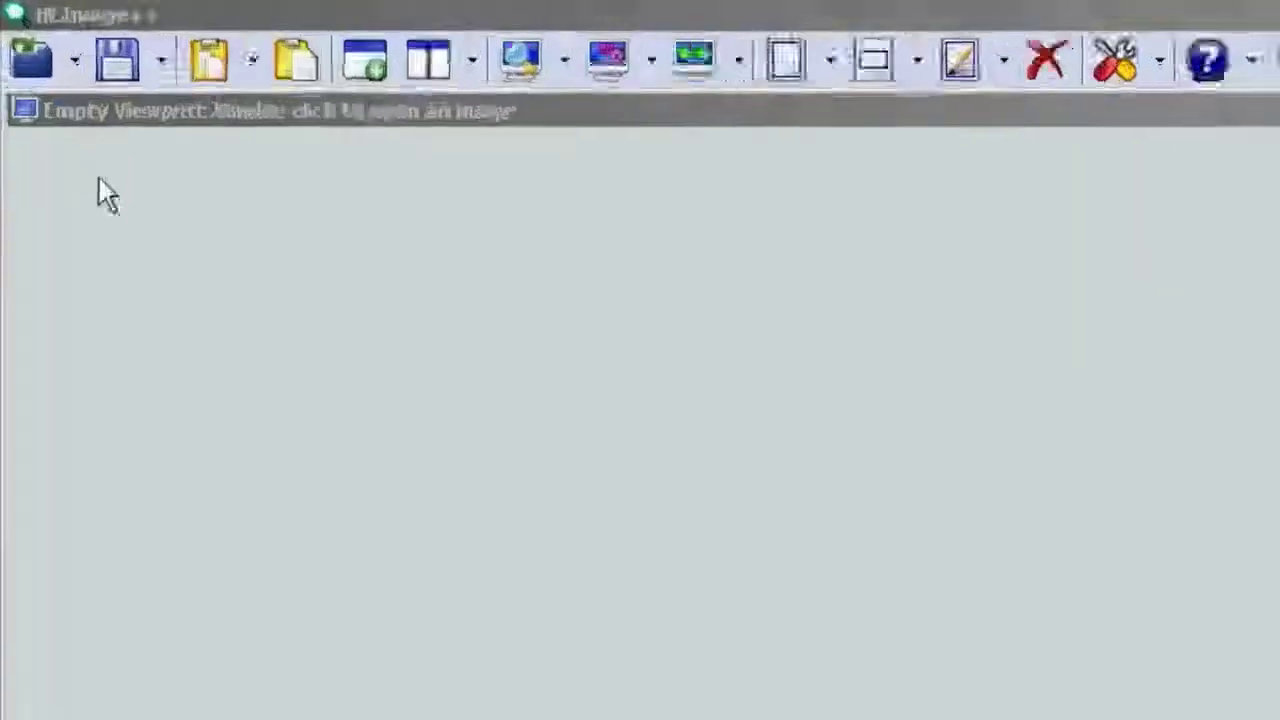
Open the saved job MB1.job, set its zoom to 2x, and fit the viewport window to the image
click(33, 27)
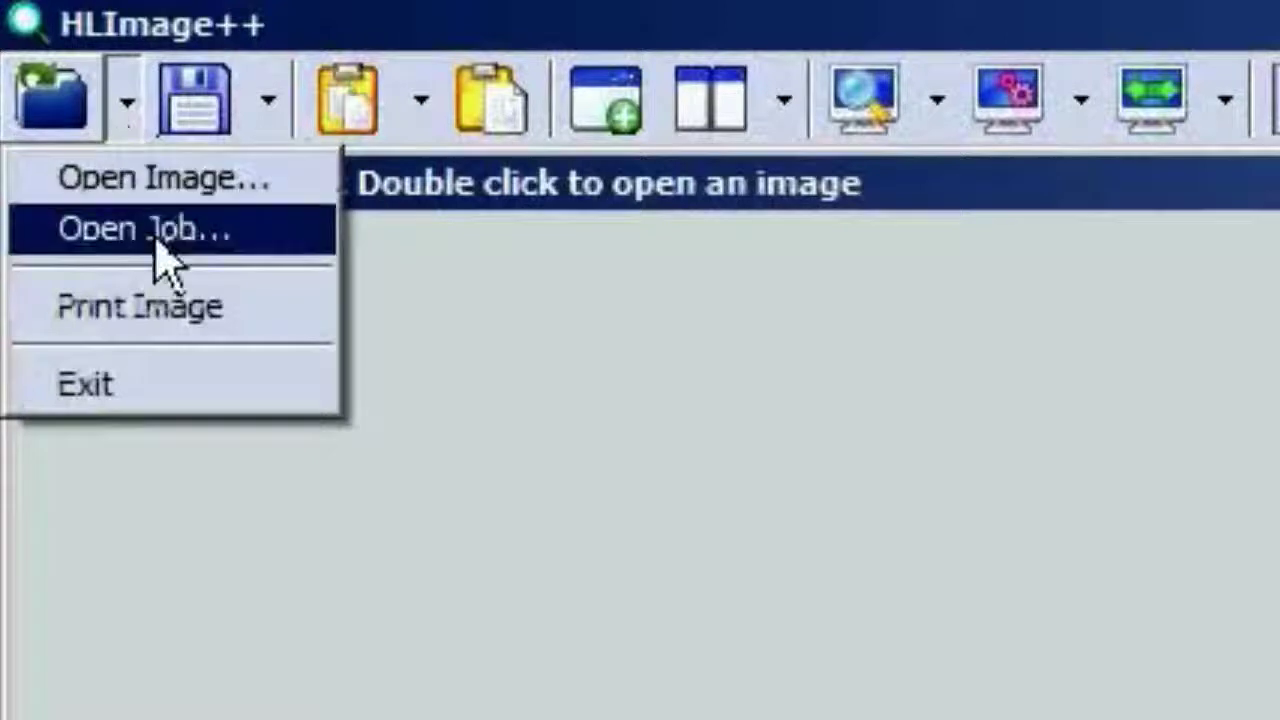
click(157, 238)
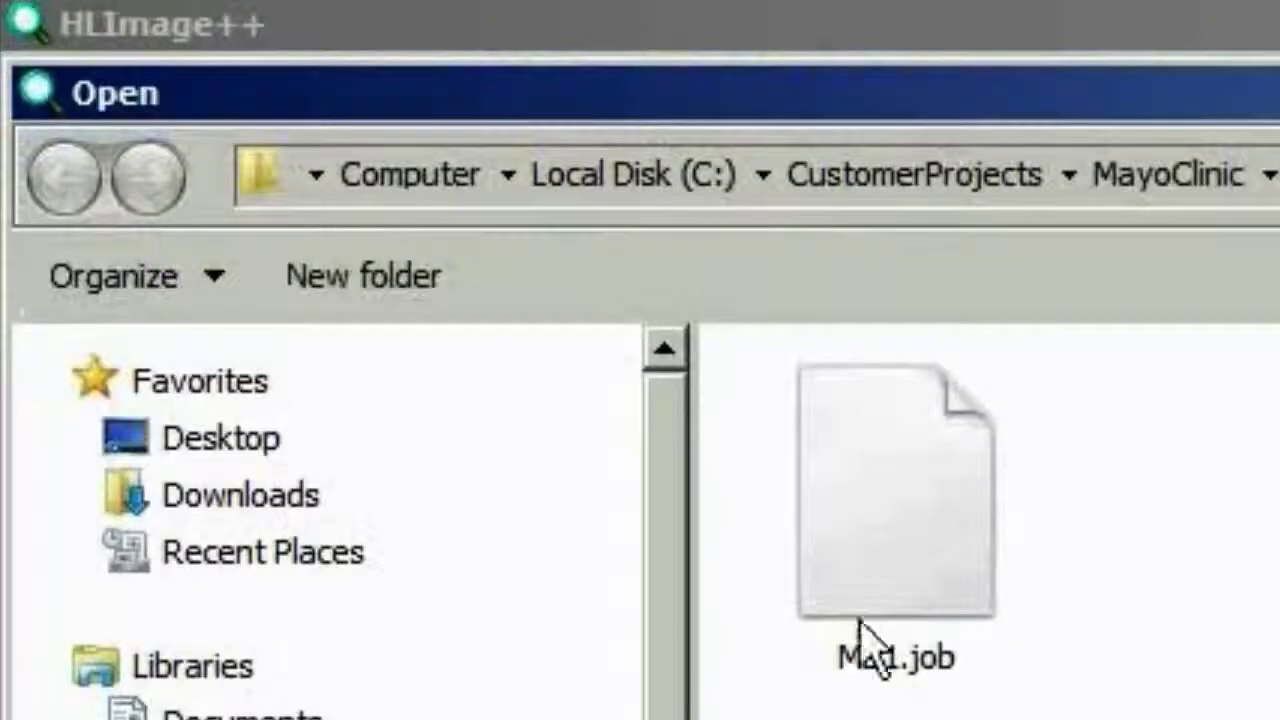
double_click(945, 548)
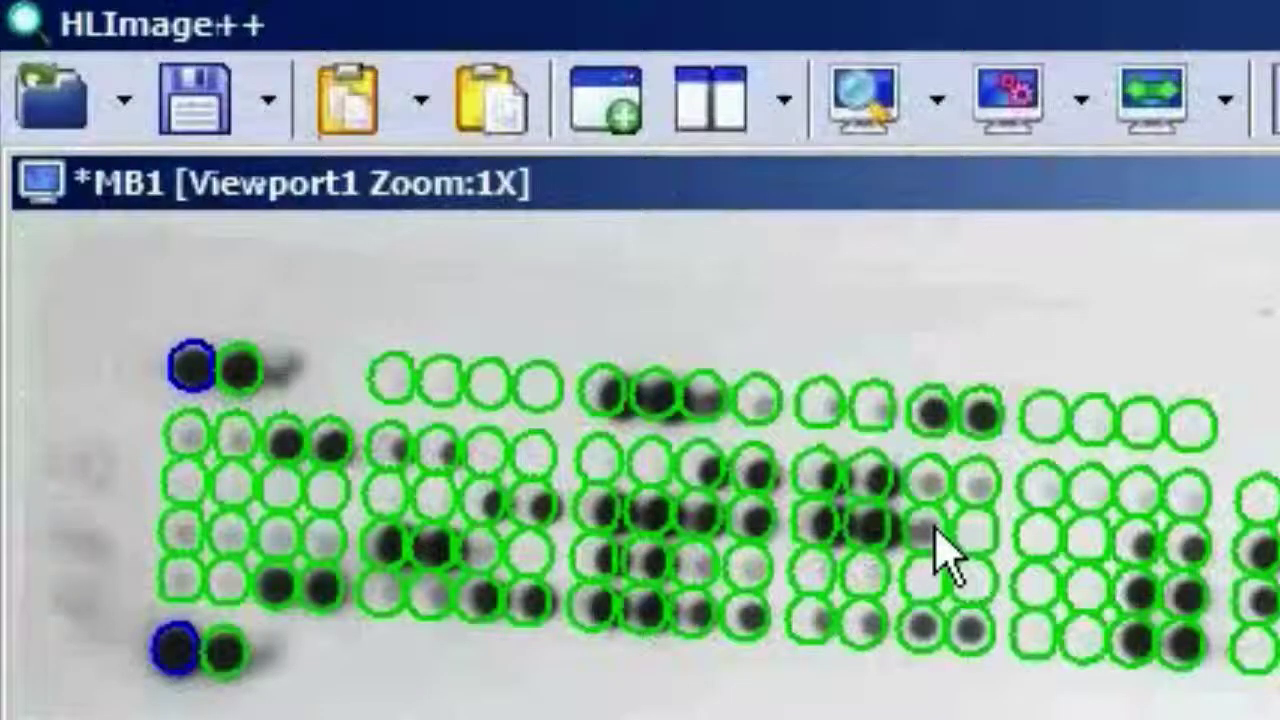
click(934, 110)
click(910, 229)
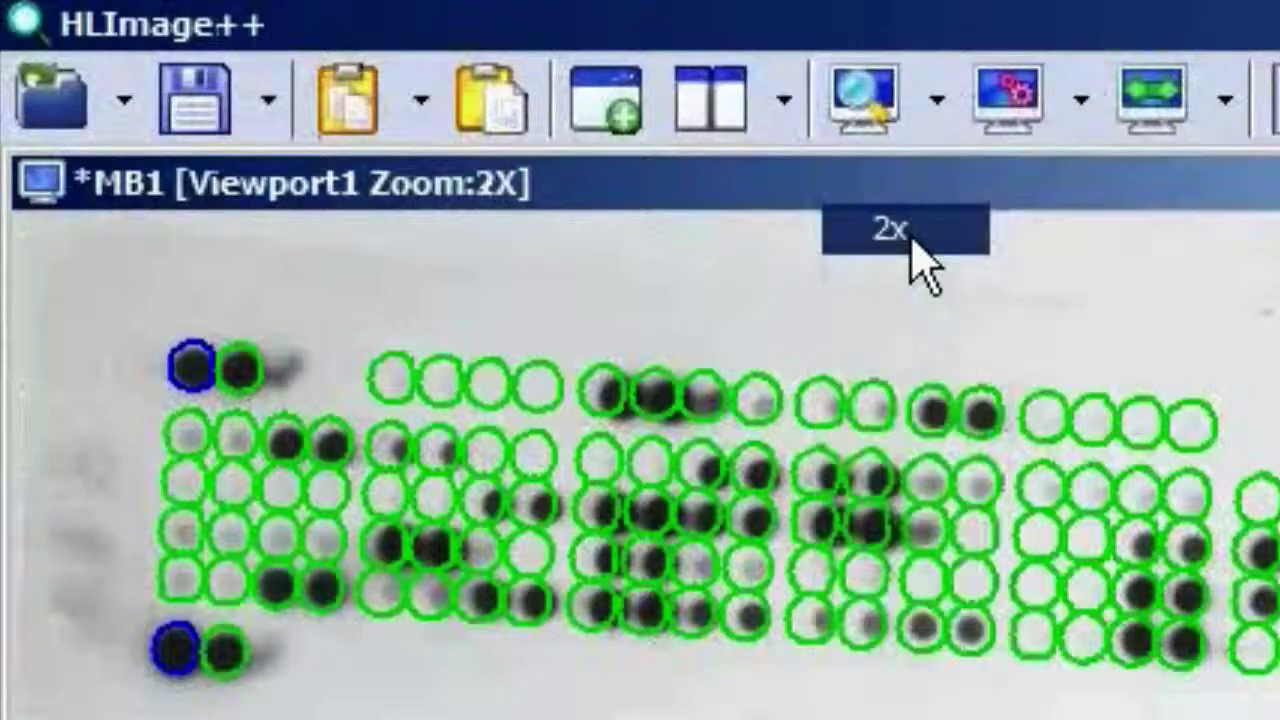
click(1149, 110)
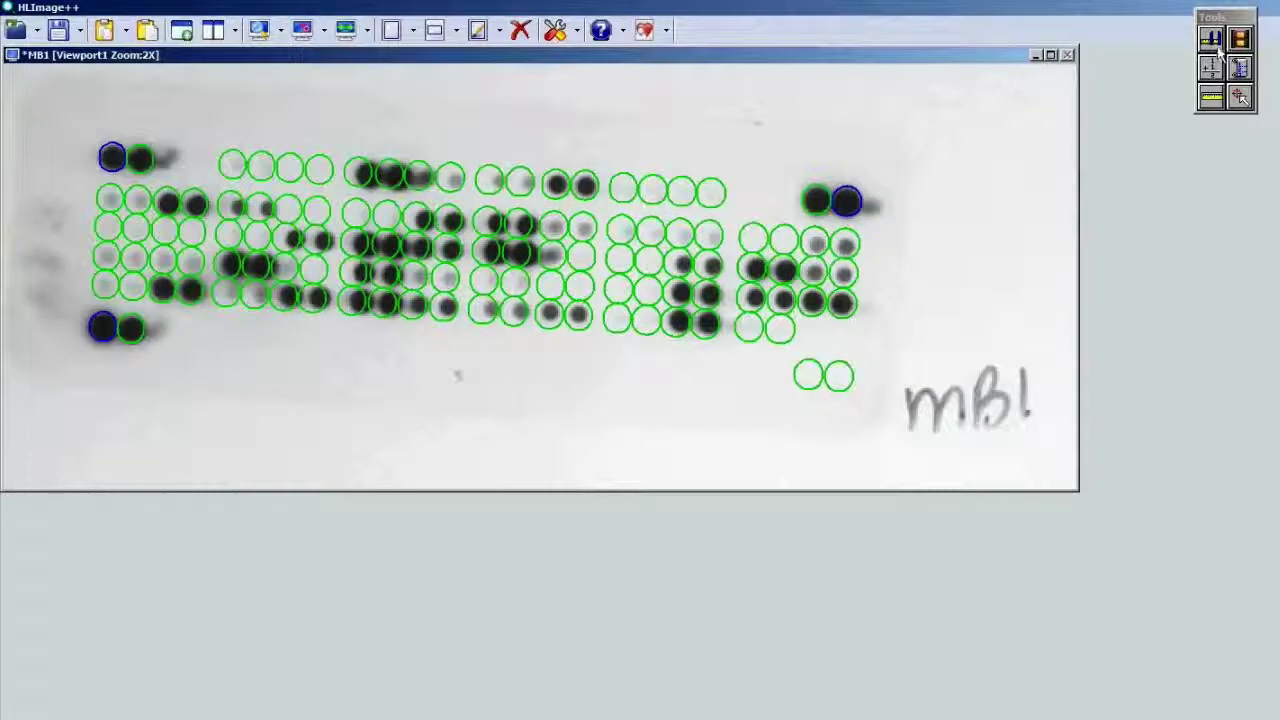
Reopen the Array Tool and move its window to the left beneath the MB1 image
click(1240, 40)
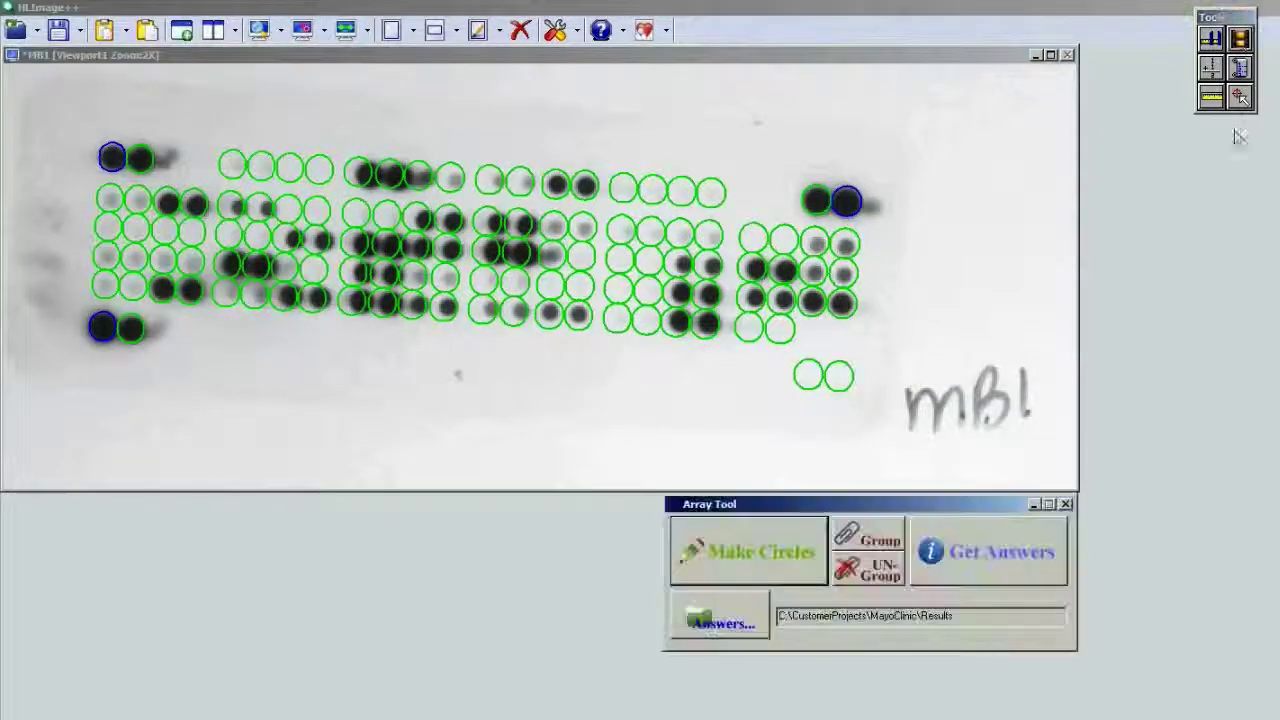
drag(938, 512, 723, 517)
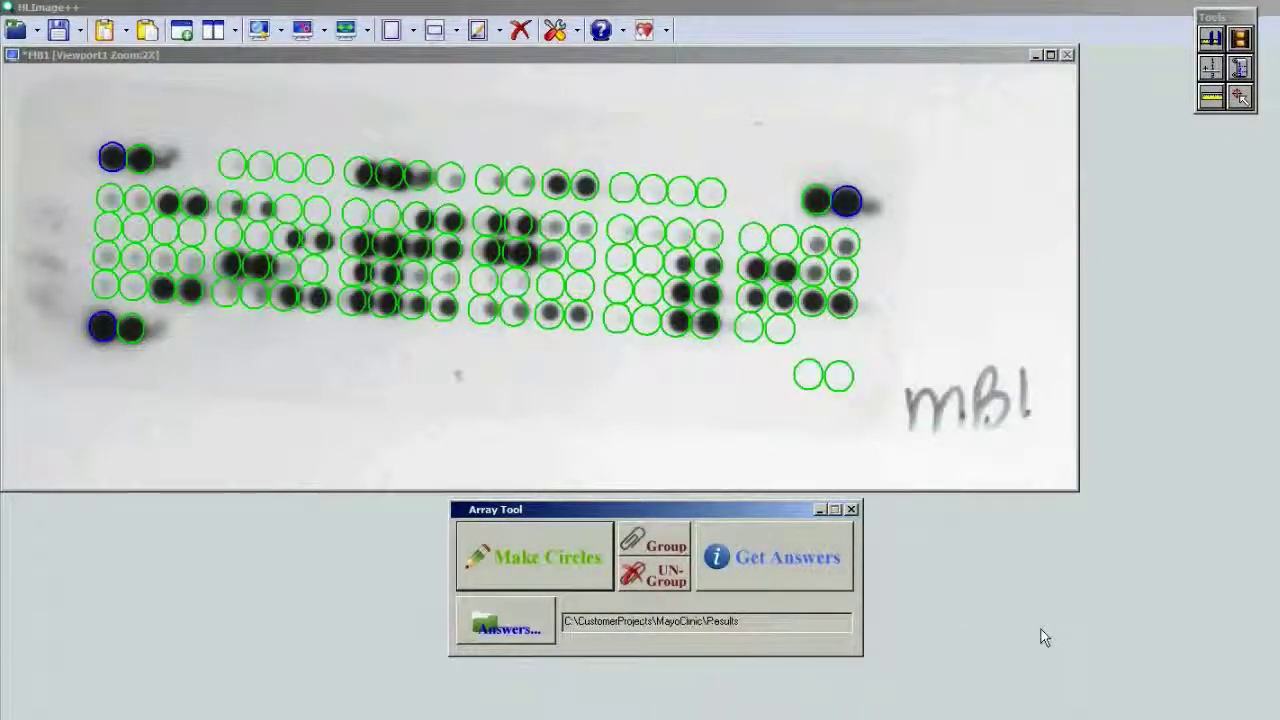